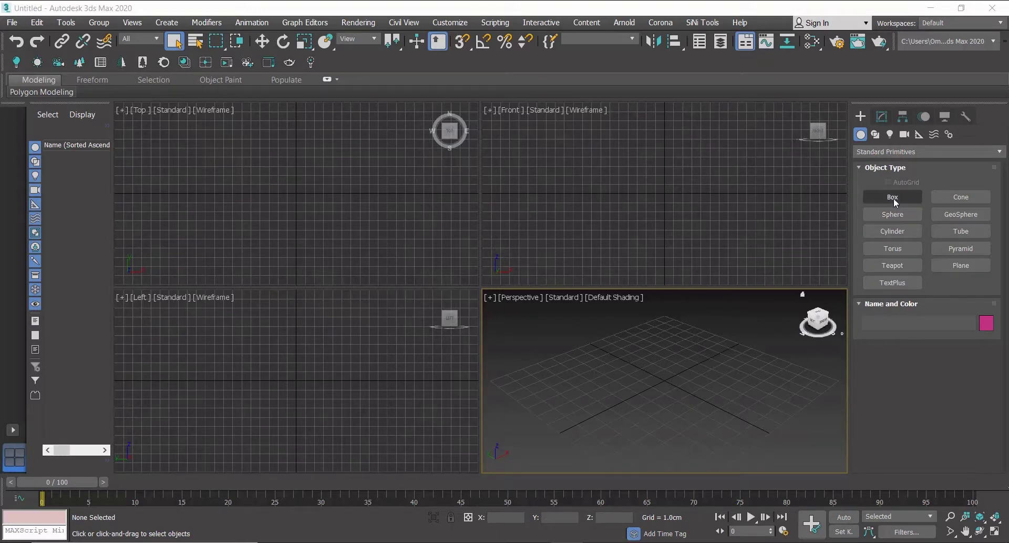
Create a box primitive in the maximized perspective viewport.
{"action": "left_click", "coordinate": [894, 199]}
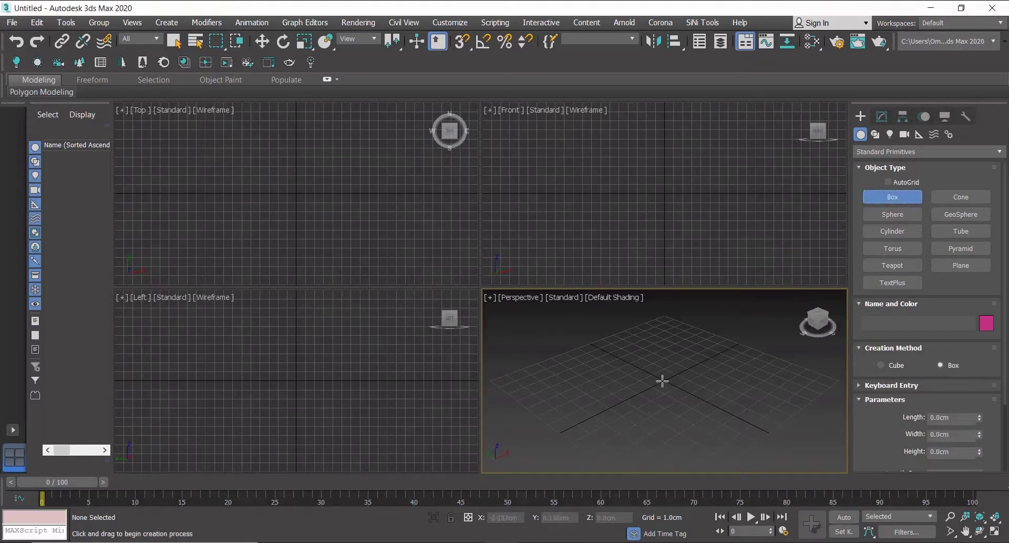
{"action": "left_click", "coordinate": [993, 532]}
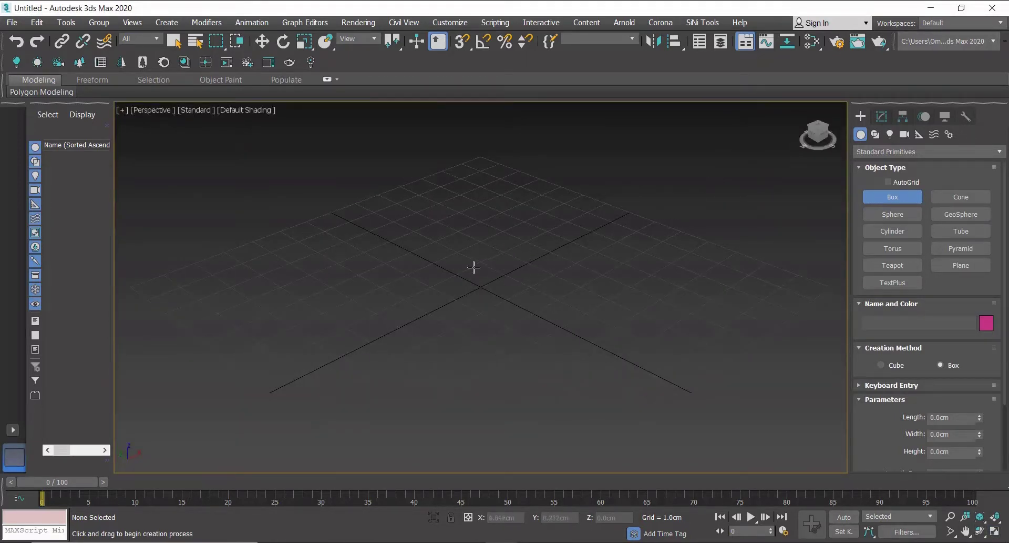
{"action": "left_click_drag", "start_coordinate": [516, 261], "coordinate": [518, 423]}
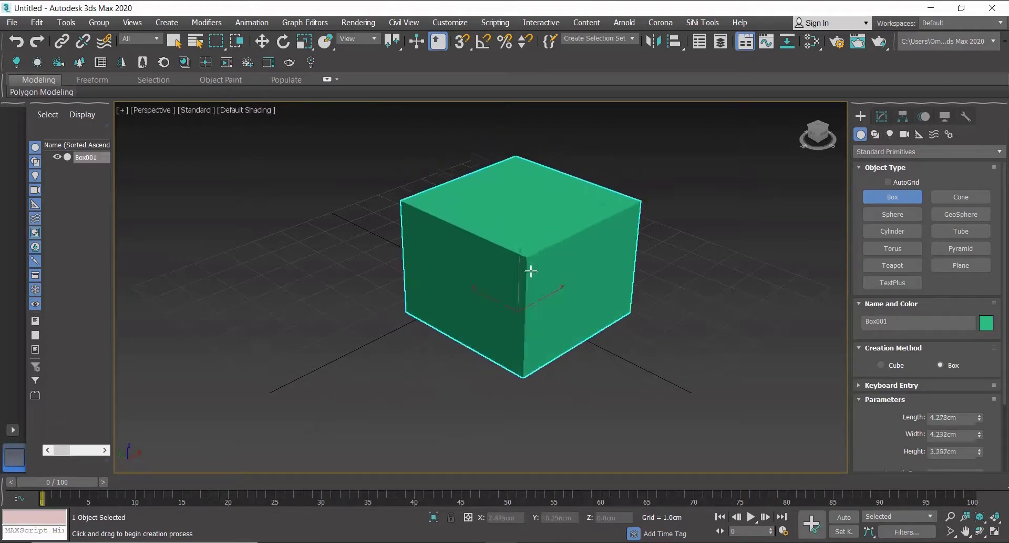
{"action": "left_click", "coordinate": [529, 275]}
Set the box's length, width and height to 5 cm each.
{"action": "double_click", "coordinate": [953, 416]}
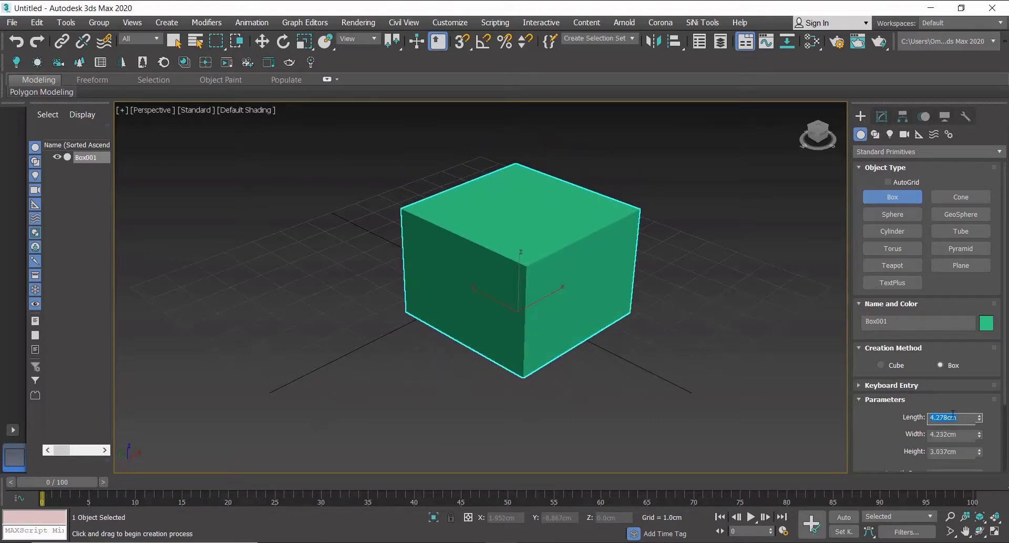
{"action": "type", "text": "5"}
{"action": "double_click", "coordinate": [948, 433]}
{"action": "type", "text": "5"}
{"action": "double_click", "coordinate": [957, 452]}
{"action": "type", "text": "5"}
{"action": "key", "text": "Return"}
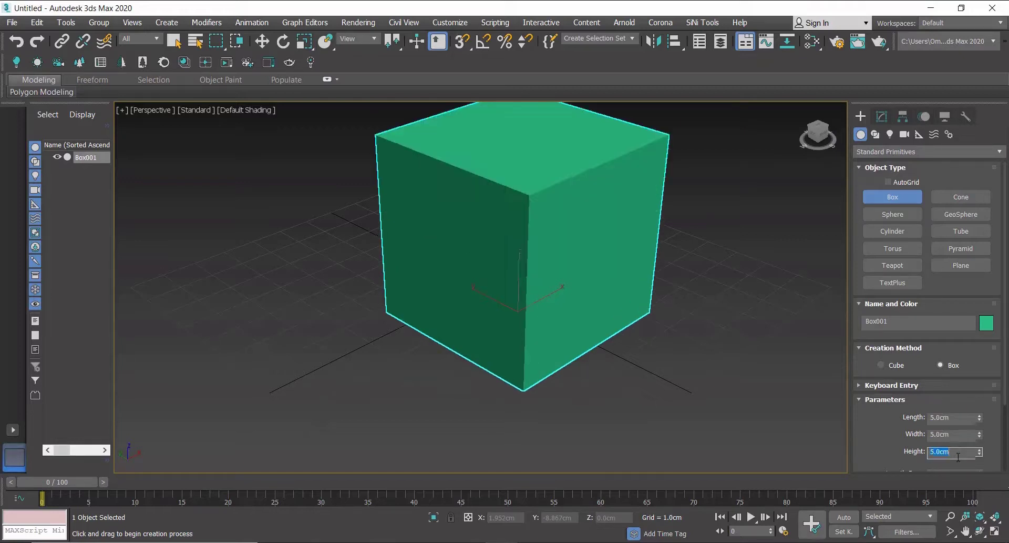
Add an Edit Poly modifier to the box.
{"action": "middle_click_drag", "start_coordinate": [580, 270], "coordinate": [544, 293]}
{"action": "left_click", "coordinate": [882, 119]}
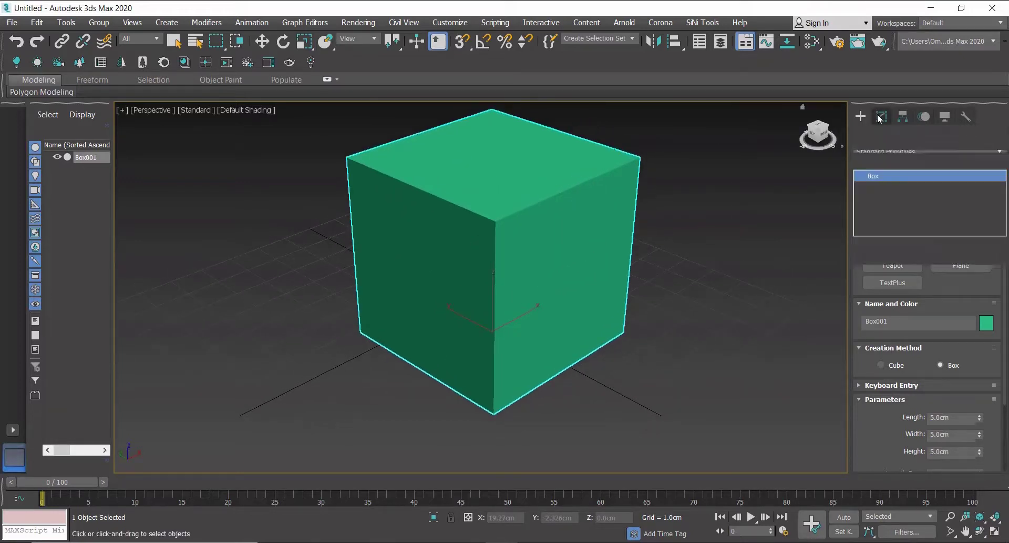
{"action": "left_click", "coordinate": [891, 162]}
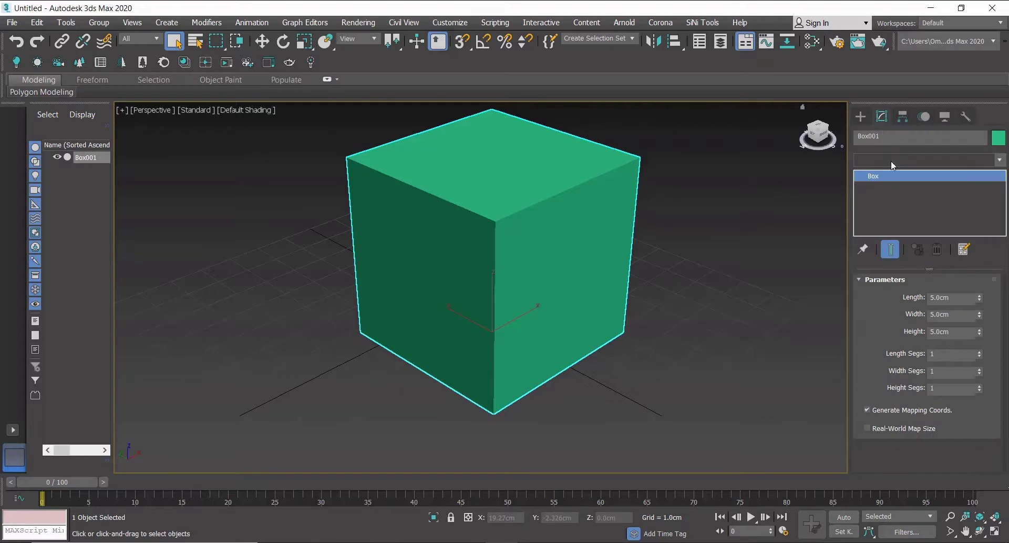
{"action": "key", "text": "e"}
{"action": "left_click", "coordinate": [898, 63]}
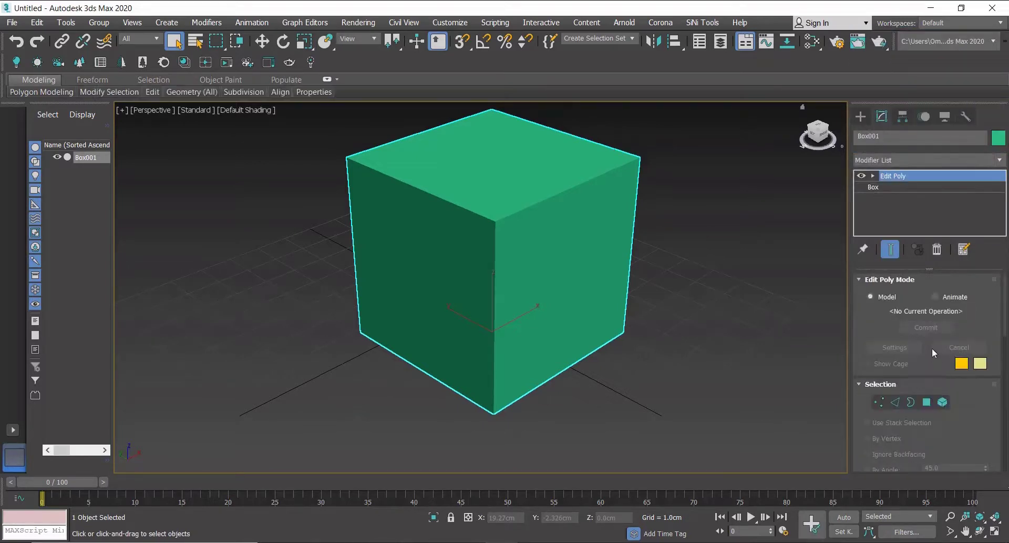
Select the box's top polygon and delete it to open the box.
{"action": "left_click", "coordinate": [927, 403]}
{"action": "middle_click_drag", "start_coordinate": [496, 162], "coordinate": [496, 218], "text": "alt"}
{"action": "left_click", "coordinate": [496, 219]}
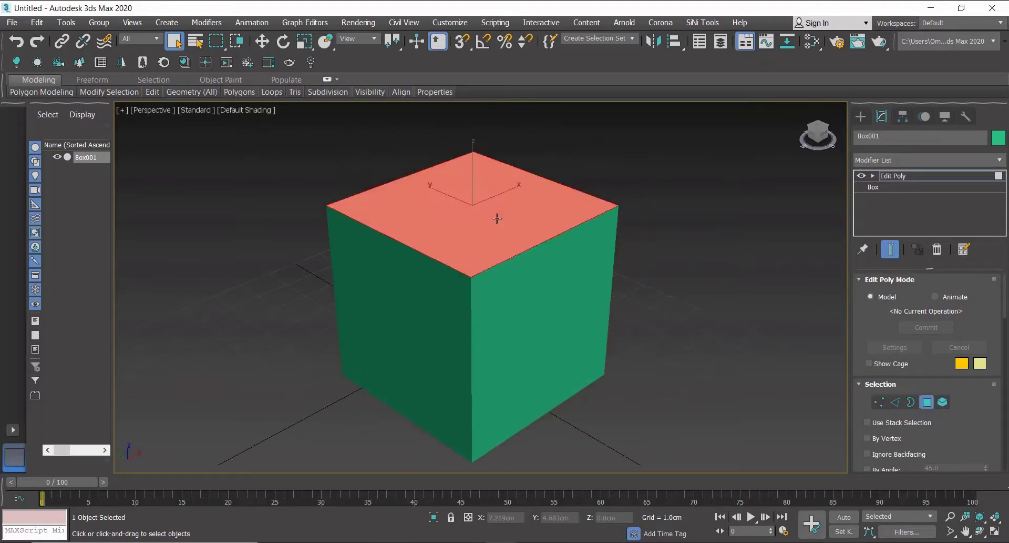
{"action": "key", "text": "Delete"}
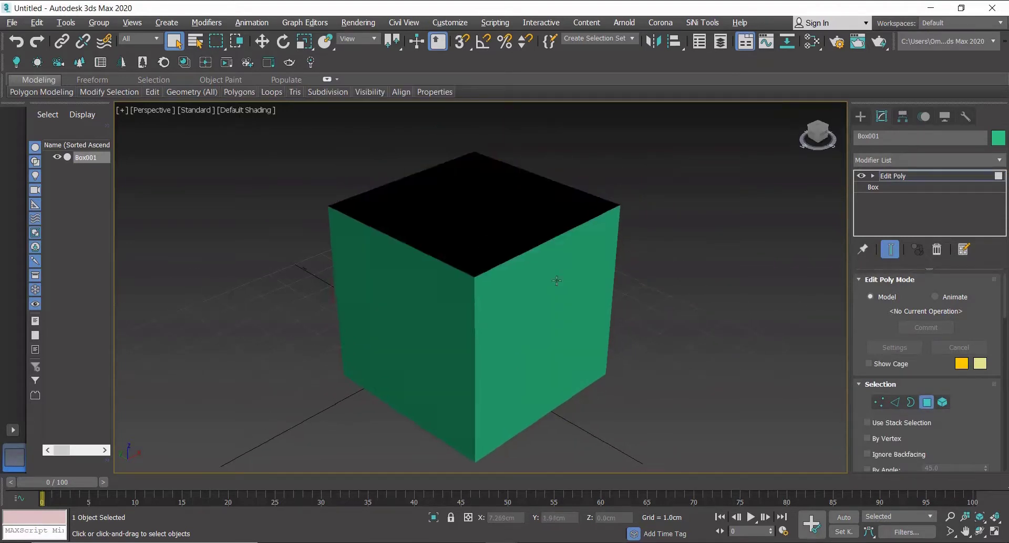
Switch the perspective viewport shading to Edged Faces.
{"action": "mouse_move", "coordinate": [557, 279]}
{"action": "middle_mouse_down", "text": "alt"}
{"action": "mouse_move", "coordinate": [548, 213]}
{"action": "mouse_move", "coordinate": [547, 262]}
{"action": "middle_mouse_up", "text": "alt"}
{"action": "left_click", "coordinate": [247, 110]}
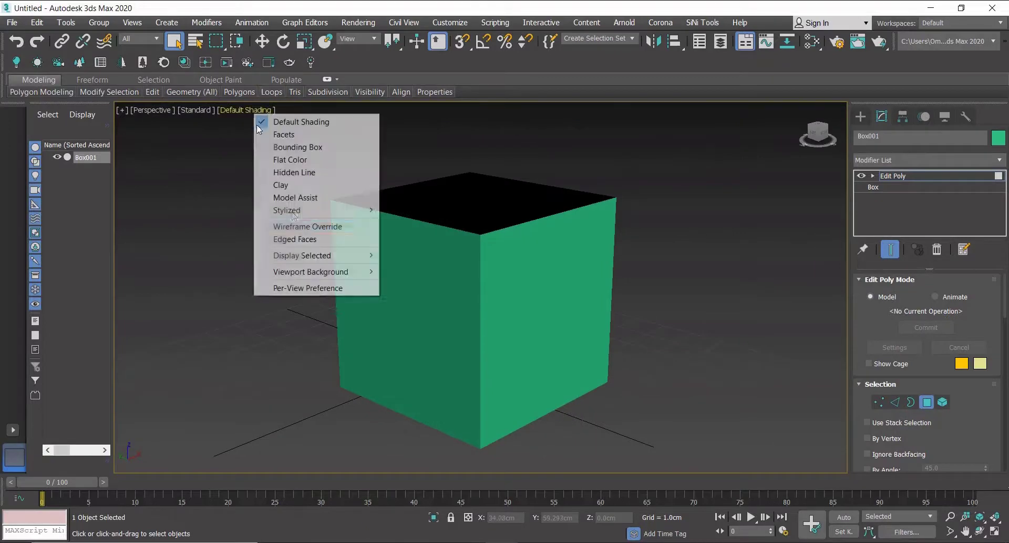
{"action": "left_click", "coordinate": [297, 239]}
Select the box's vertical and bottom edges, leaving the open top rim unselected.
{"action": "middle_click_drag", "start_coordinate": [604, 363], "coordinate": [588, 360]}
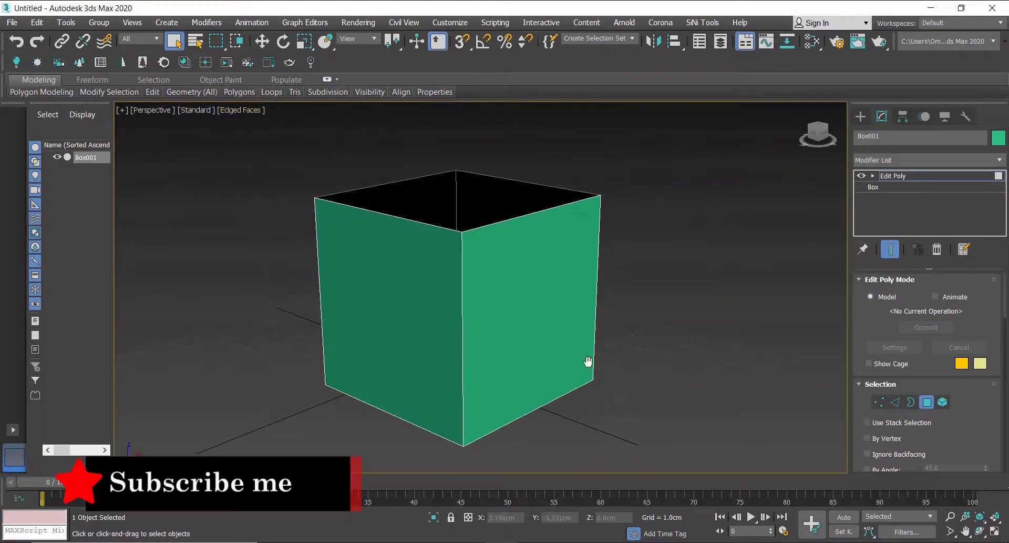
{"action": "left_click", "coordinate": [894, 403]}
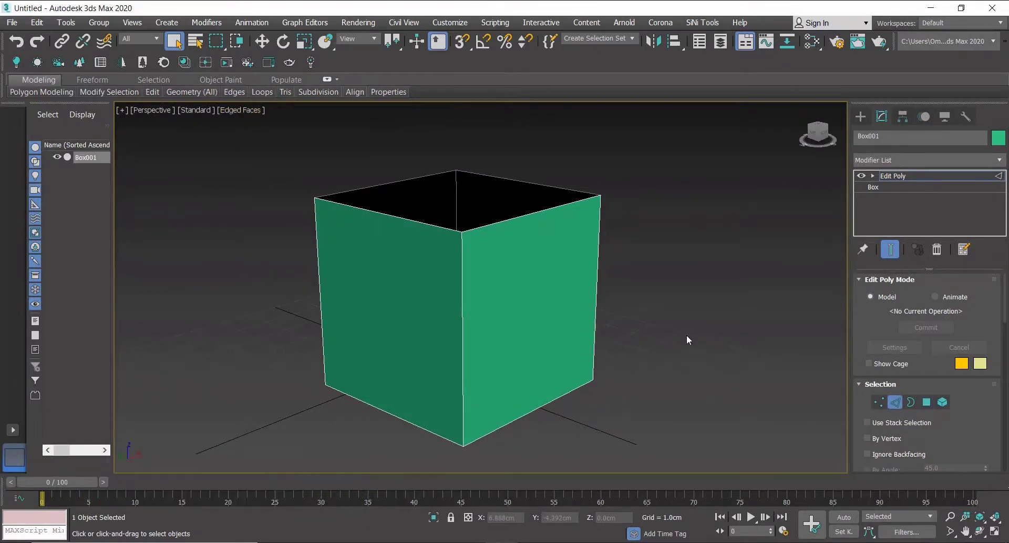
{"action": "key", "text": "ctrl+a"}
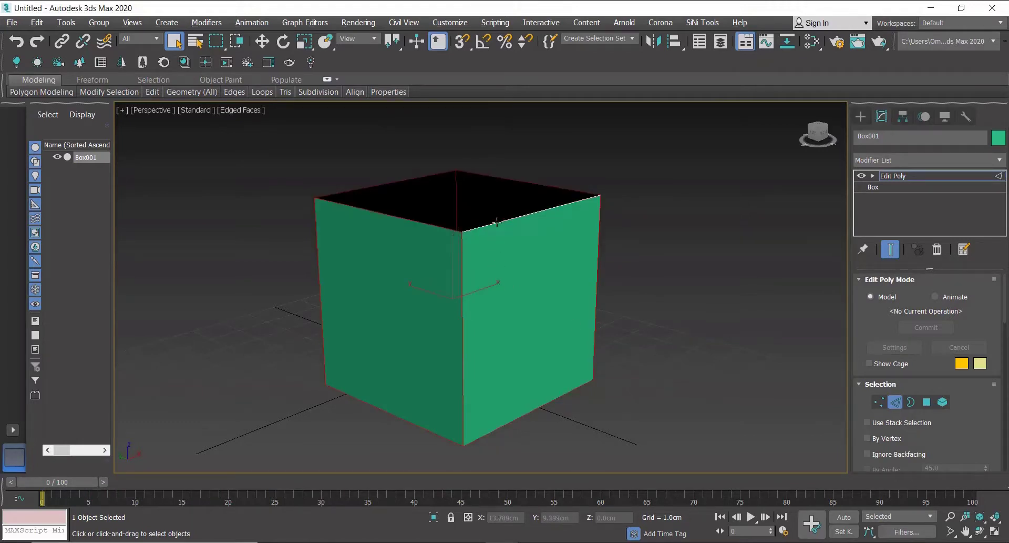
{"action": "left_click", "coordinate": [539, 185], "text": "alt"}
{"action": "left_click", "coordinate": [381, 185], "text": "alt"}
{"action": "left_click", "coordinate": [398, 216], "text": "alt"}
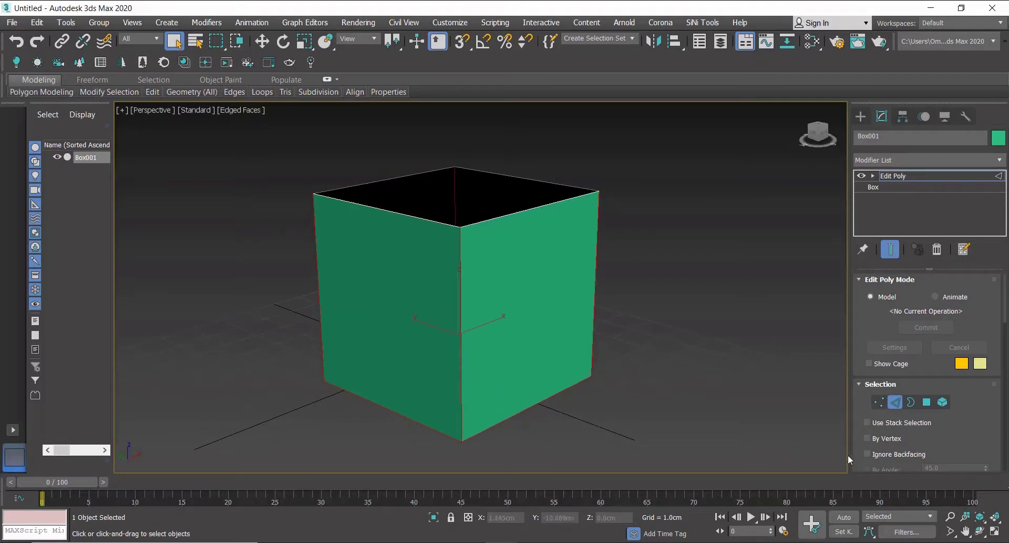
Open the Chamfer settings for the selected edges and set the segments to 4.
{"action": "scroll", "coordinate": [894, 415], "scroll_direction": "down", "scroll_amount": 5}
{"action": "scroll", "coordinate": [905, 444], "scroll_direction": "down", "scroll_amount": 2}
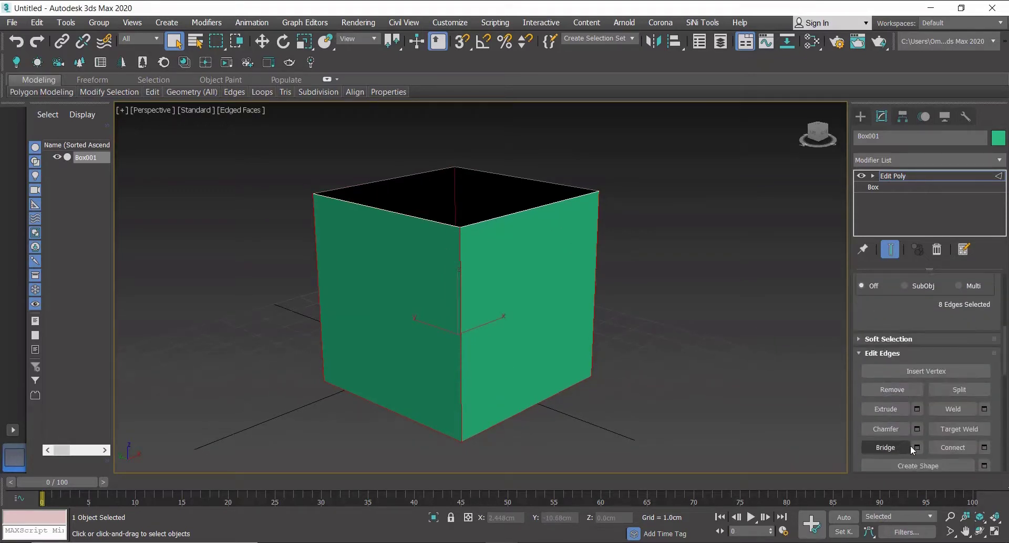
{"action": "left_click", "coordinate": [917, 428]}
{"action": "scroll", "coordinate": [473, 446], "scroll_direction": "up", "scroll_amount": 6}
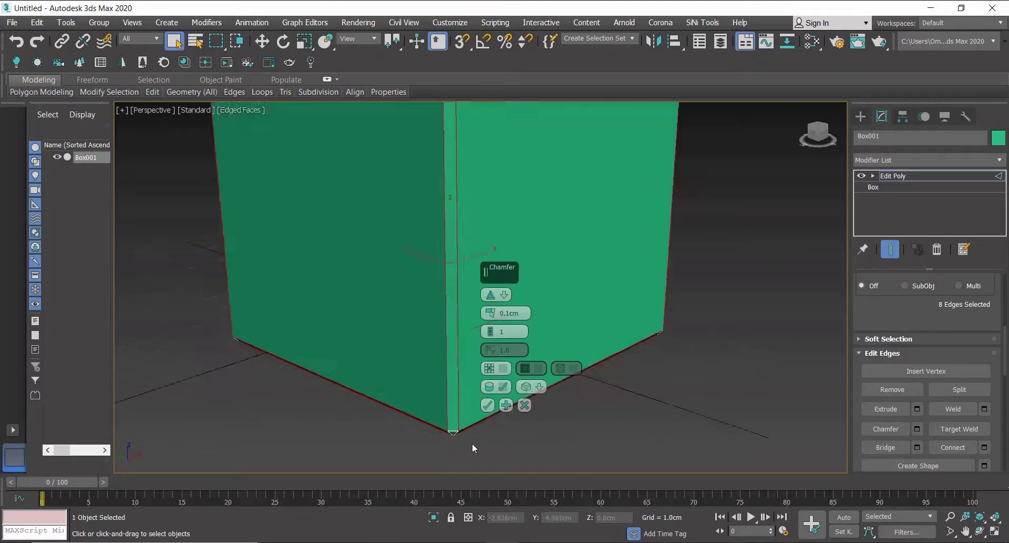
{"action": "left_click", "coordinate": [985, 521]}
{"action": "scroll", "coordinate": [614, 415], "scroll_direction": "down", "scroll_amount": 3}
{"action": "middle_click_drag", "start_coordinate": [614, 414], "coordinate": [493, 323]}
{"action": "scroll", "coordinate": [425, 379], "scroll_direction": "up", "scroll_amount": 5}
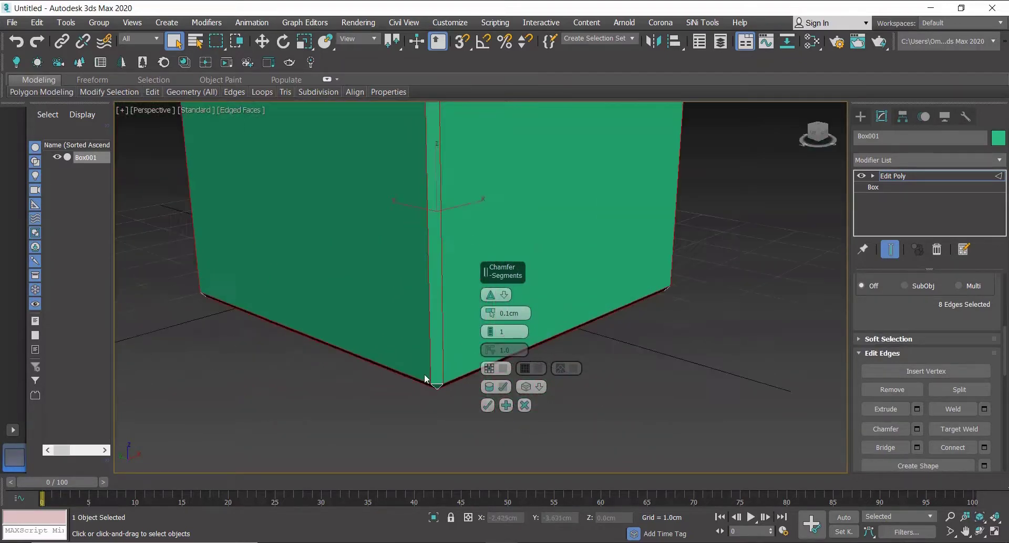
{"action": "scroll", "coordinate": [424, 377], "scroll_direction": "up", "scroll_amount": 5}
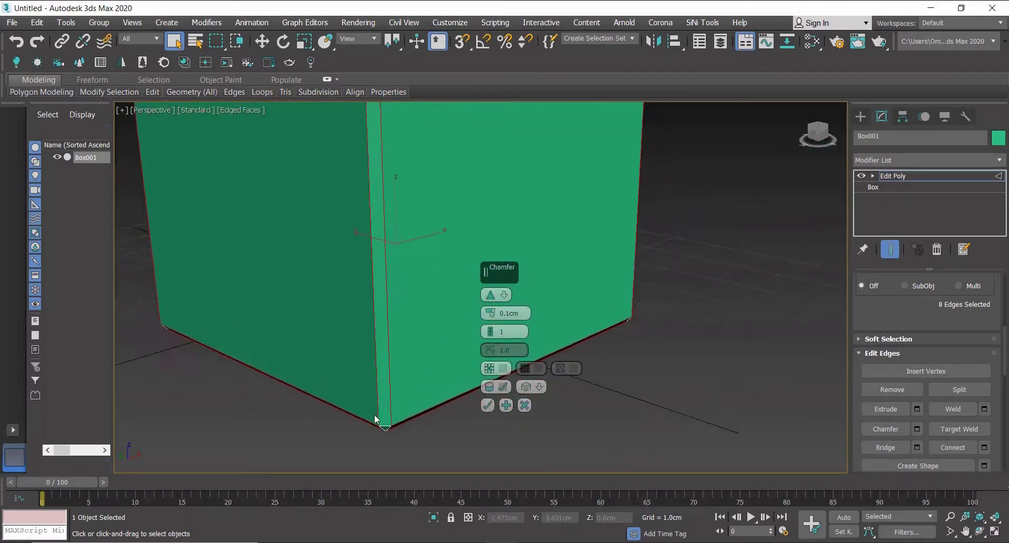
{"action": "double_click", "coordinate": [511, 331]}
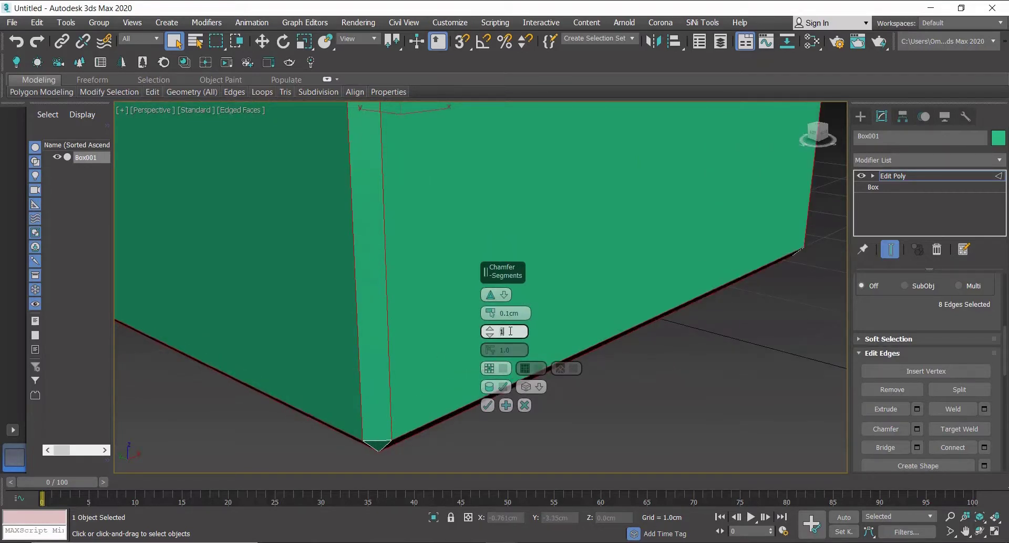
{"action": "key", "text": "Return"}
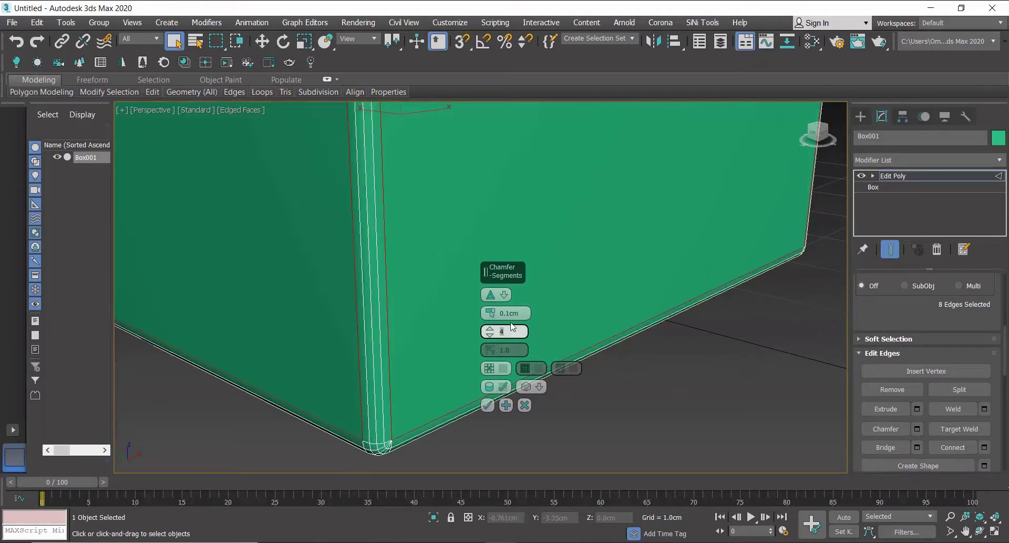
Set the chamfer amount to 0.05 cm and apply the chamfer.
{"action": "double_click", "coordinate": [513, 314]}
{"action": "type", "text": "0.0"}
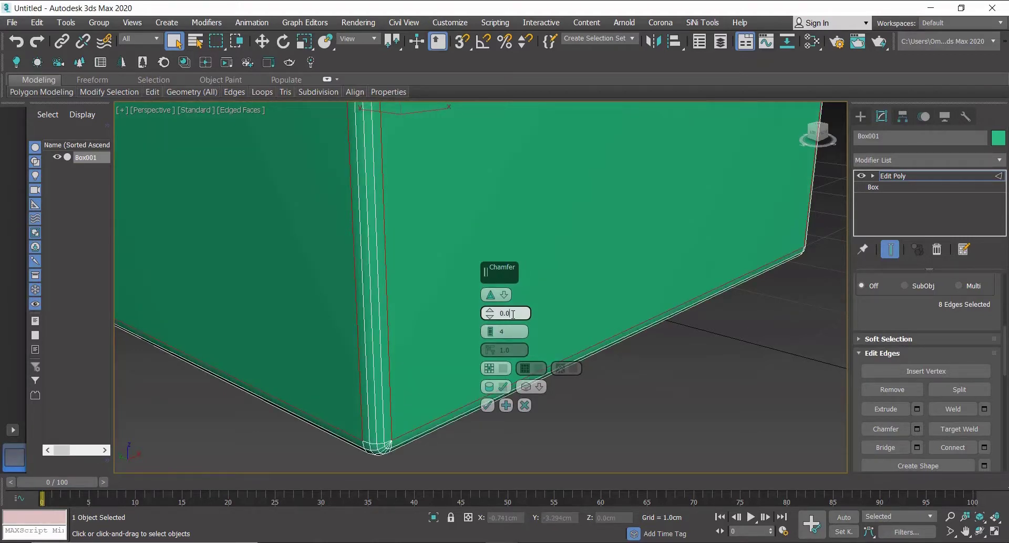
{"action": "type", "text": "5"}
{"action": "key", "text": "Return"}
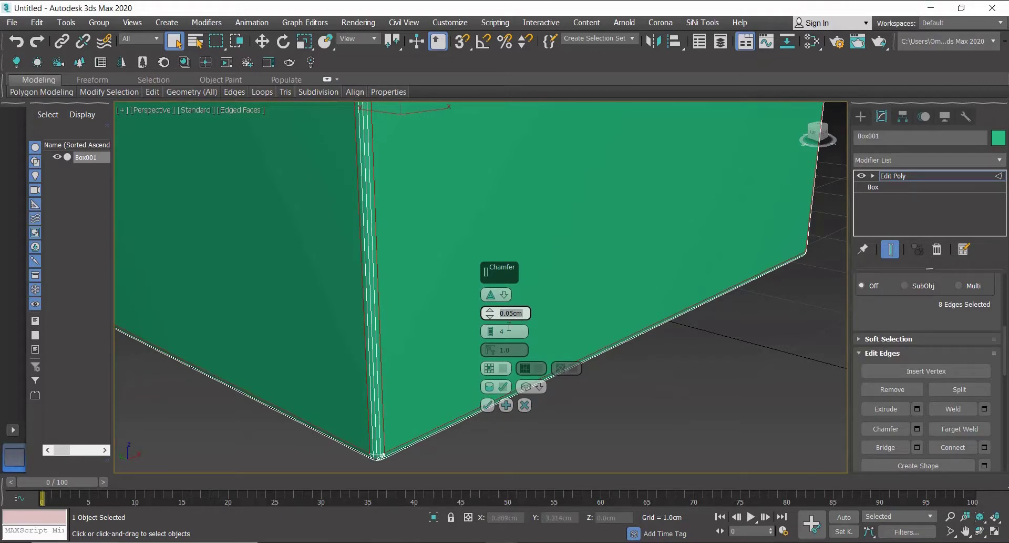
{"action": "left_click", "coordinate": [488, 405]}
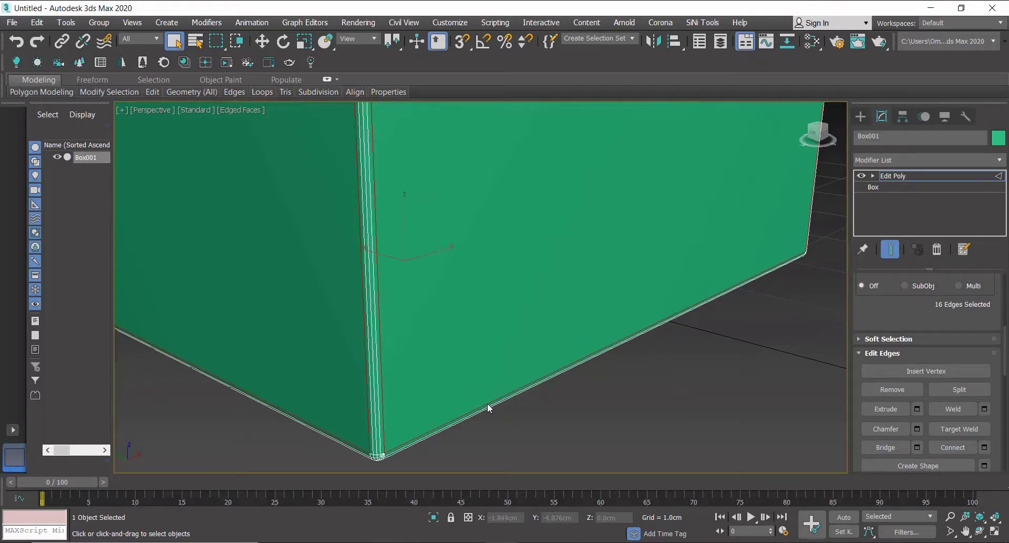
Add a Shell modifier to the box.
{"action": "scroll", "coordinate": [489, 400], "scroll_direction": "down", "scroll_amount": 5}
{"action": "left_click", "coordinate": [900, 160]}
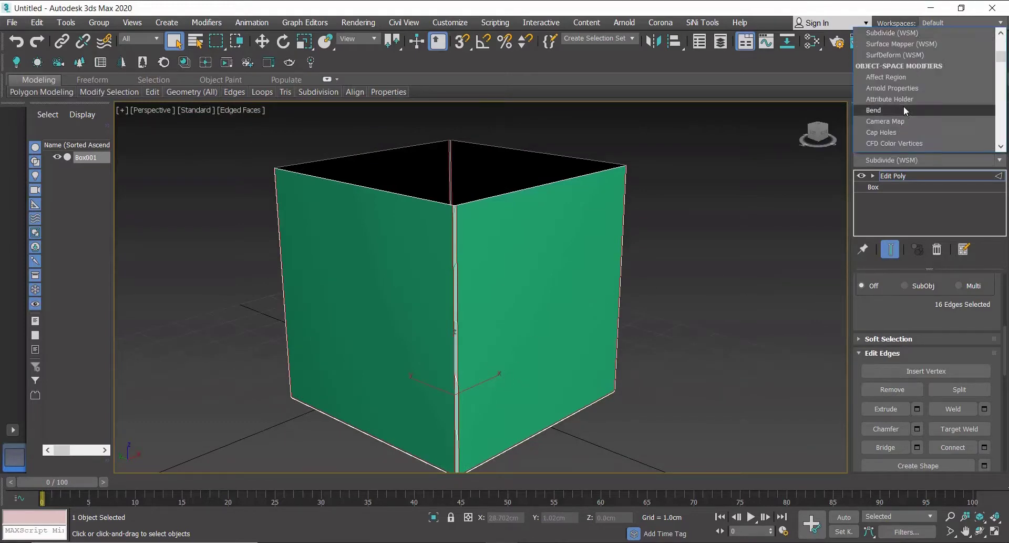
{"action": "scroll", "coordinate": [903, 105], "scroll_direction": "down", "scroll_amount": 10}
{"action": "left_click", "coordinate": [891, 44]}
Set the Shell's outer amount to 0 cm.
{"action": "middle_click_drag", "start_coordinate": [523, 227], "coordinate": [520, 269], "text": "alt"}
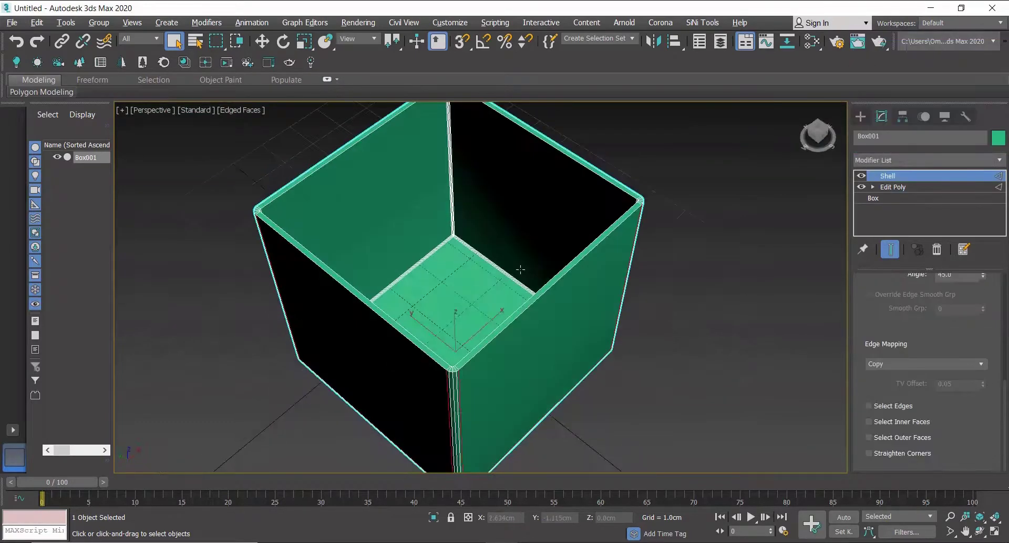
{"action": "middle_click_drag", "start_coordinate": [438, 393], "coordinate": [463, 361], "text": "alt"}
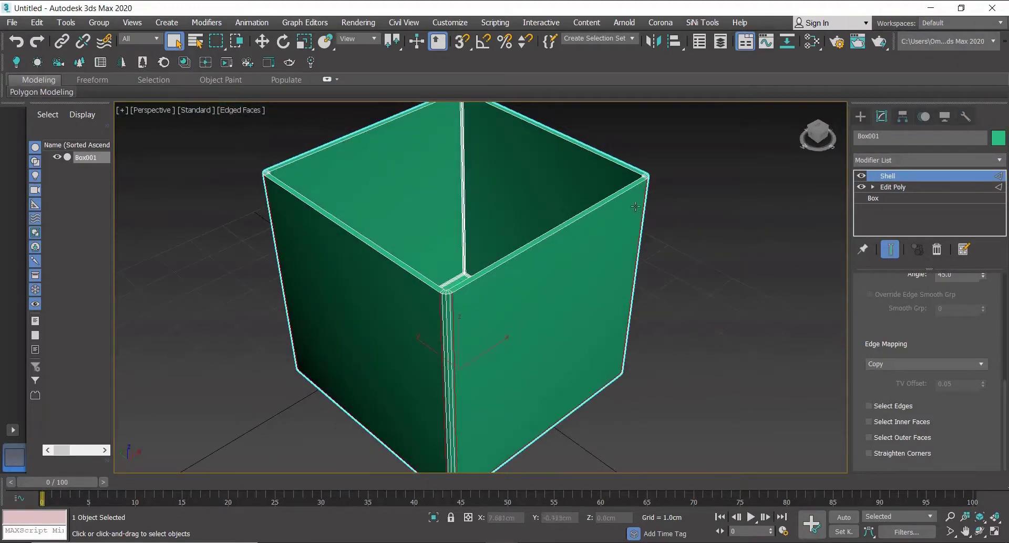
{"action": "scroll", "coordinate": [641, 167], "scroll_direction": "up", "scroll_amount": 3}
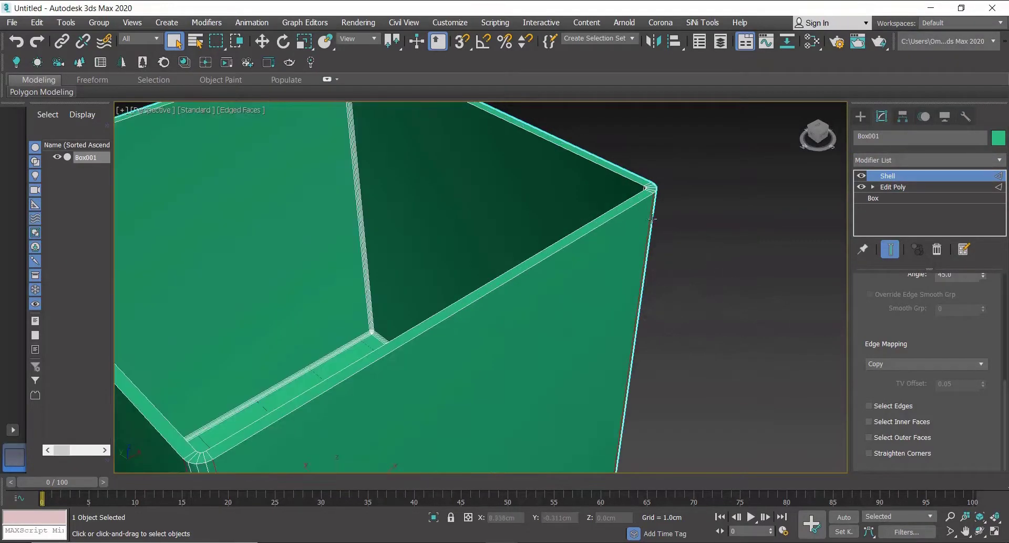
{"action": "scroll", "coordinate": [653, 217], "scroll_direction": "down", "scroll_amount": 3}
{"action": "scroll", "coordinate": [435, 311], "scroll_direction": "up", "scroll_amount": 5}
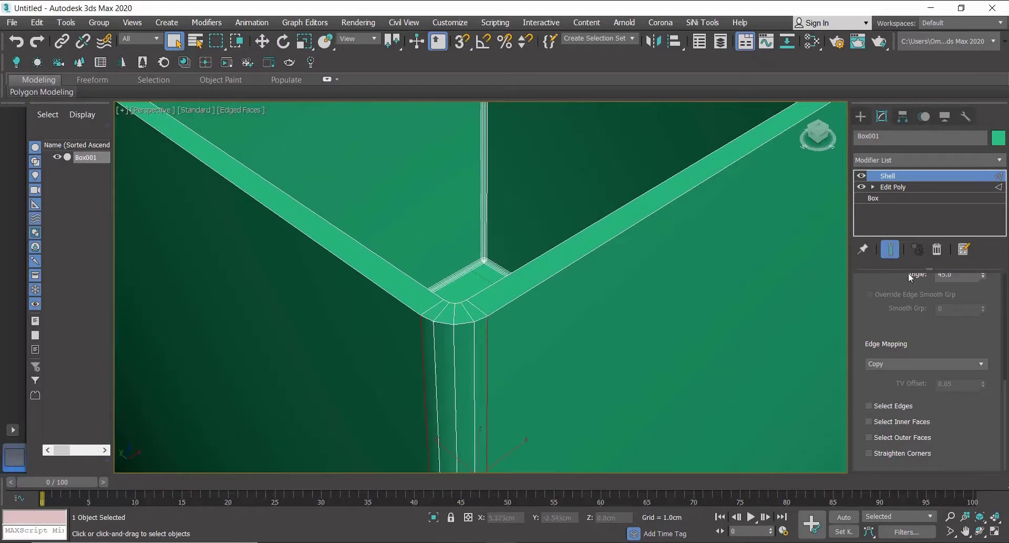
{"action": "scroll", "coordinate": [911, 277], "scroll_direction": "up", "scroll_amount": 5}
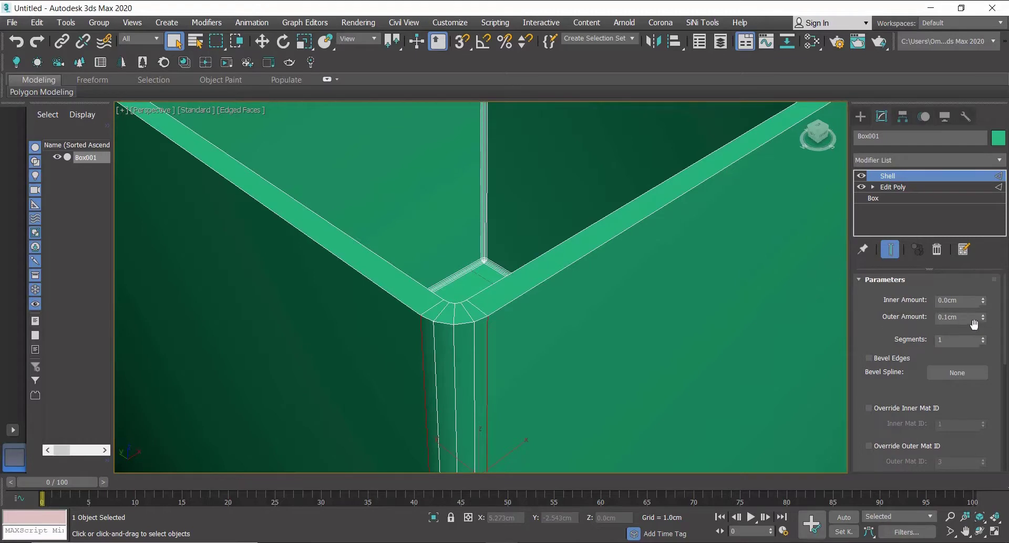
{"action": "double_click", "coordinate": [956, 317]}
{"action": "type", "text": "0"}
{"action": "key", "text": "Return"}
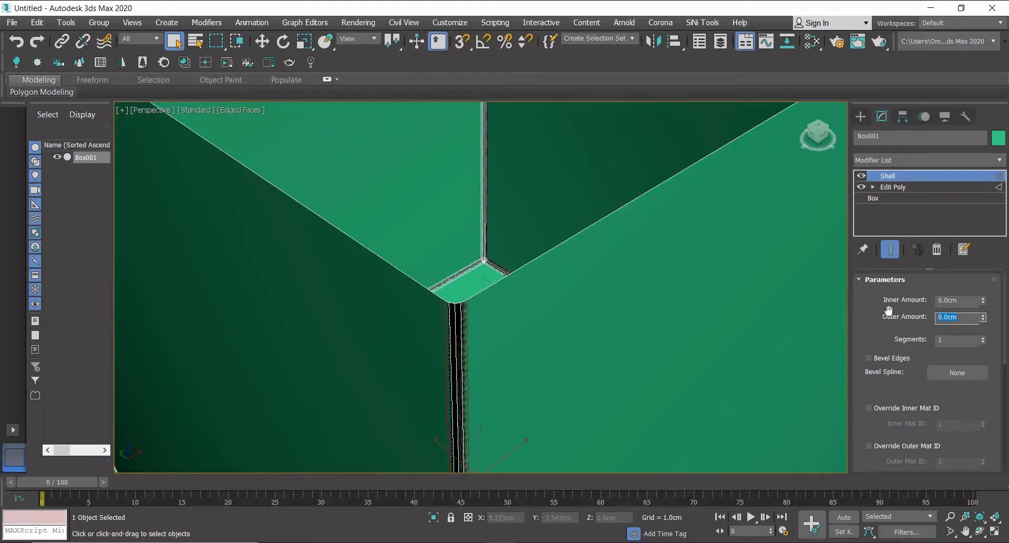
Try Shell inner amounts of 0.1 cm and 0.05 cm.
{"action": "double_click", "coordinate": [960, 300]}
{"action": "type", "text": "0.1"}
{"action": "key", "text": "Return"}
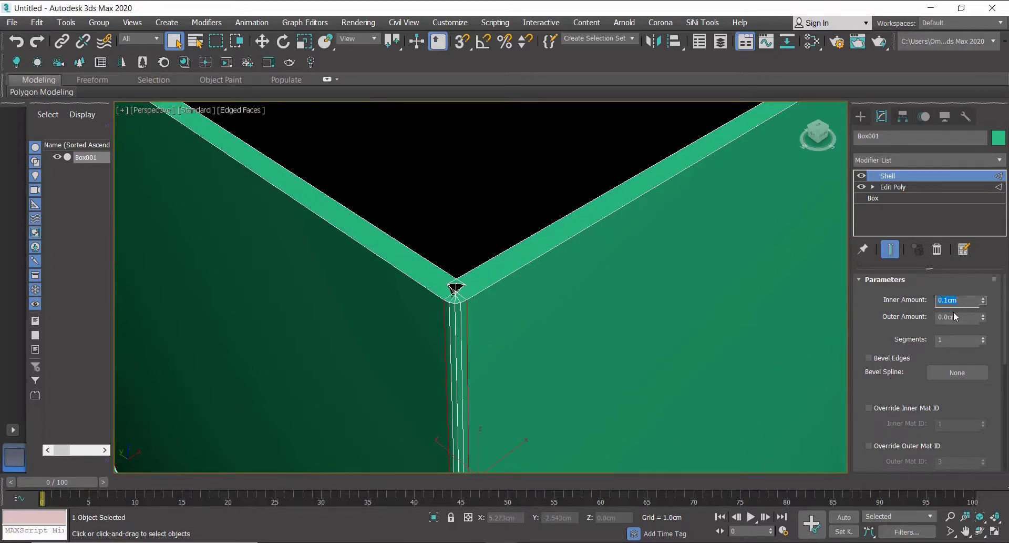
{"action": "type", "text": "0.05"}
{"action": "key", "text": "Return"}
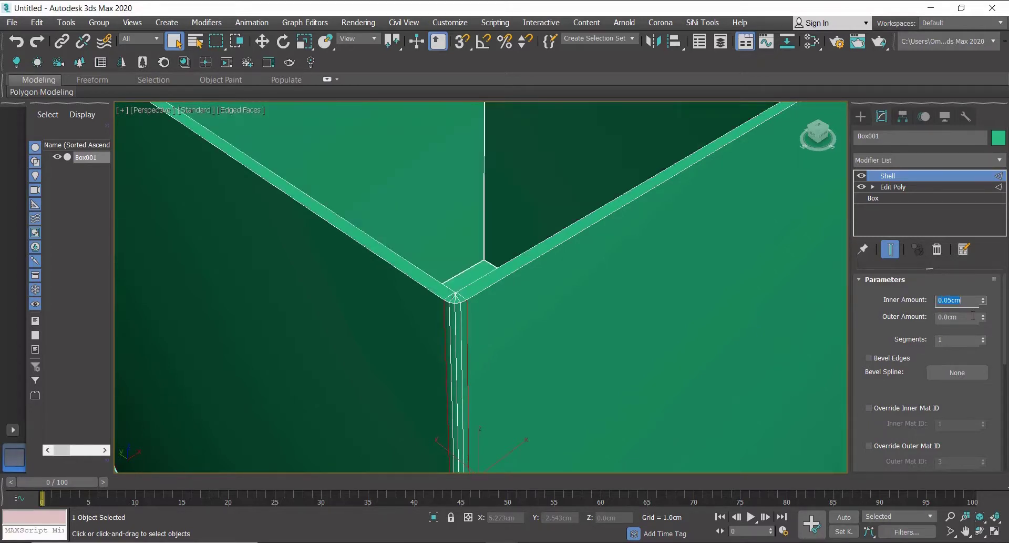
Set the Shell's inner amount to 0.03 cm.
{"action": "type", "text": "0.03"}
{"action": "key", "text": "Return"}
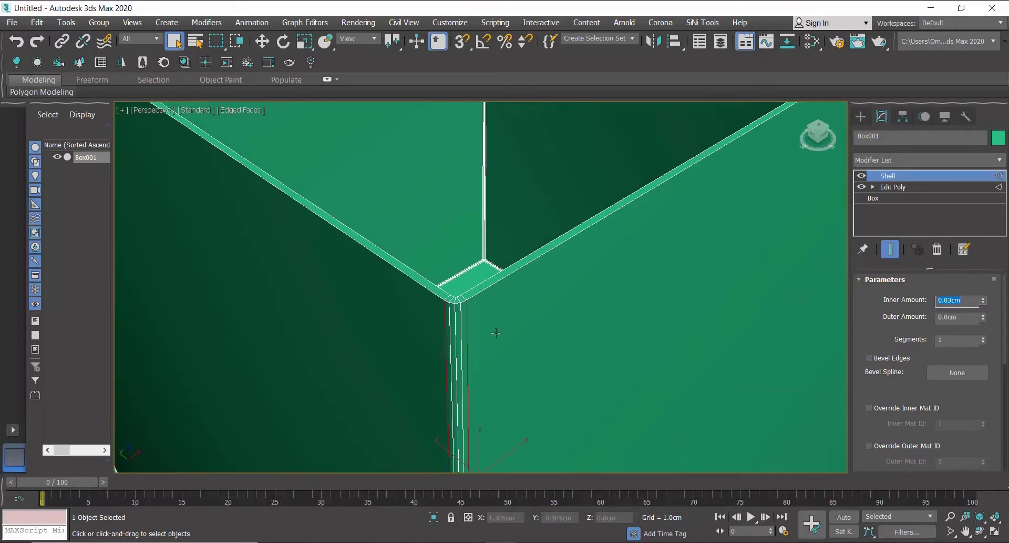
{"action": "scroll", "coordinate": [495, 332], "scroll_direction": "down", "scroll_amount": 8}
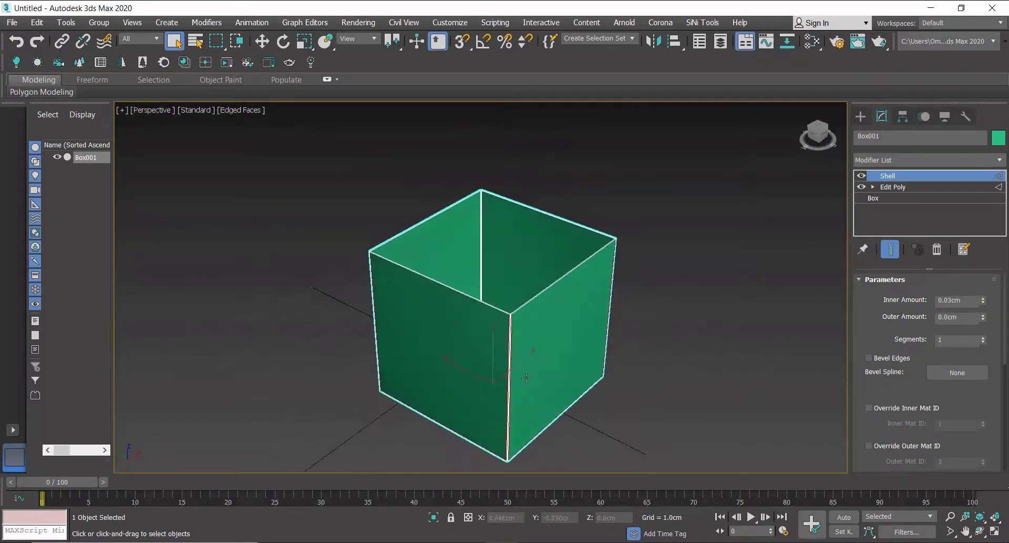
{"action": "scroll", "coordinate": [510, 340], "scroll_direction": "down", "scroll_amount": 2}
{"action": "scroll", "coordinate": [474, 325], "scroll_direction": "up", "scroll_amount": 5}
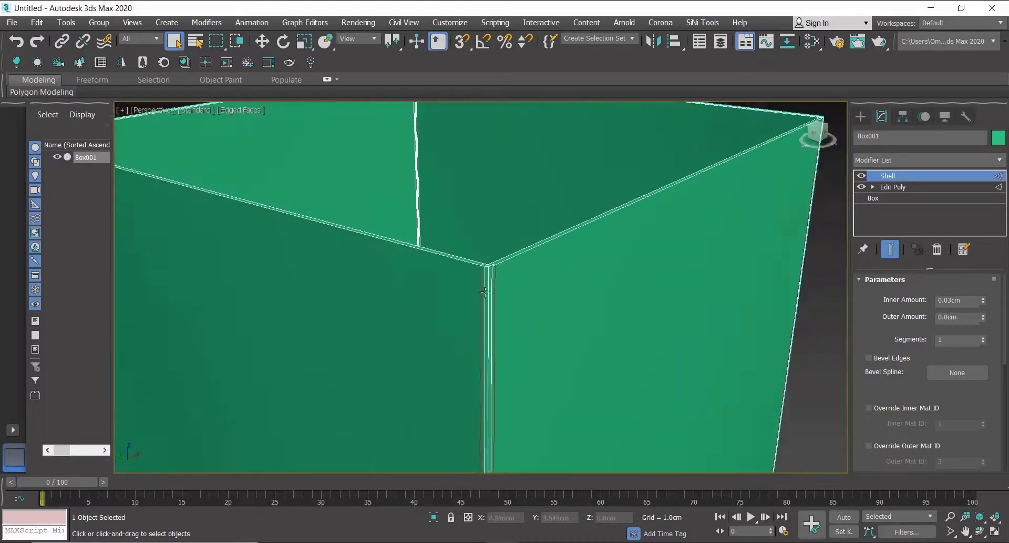
Clone the box straight upward to create a copy above it.
{"action": "scroll", "coordinate": [515, 289], "scroll_direction": "down", "scroll_amount": 5}
{"action": "scroll", "coordinate": [515, 288], "scroll_direction": "up", "scroll_amount": 3}
{"action": "middle_click_drag", "start_coordinate": [531, 313], "coordinate": [538, 290]}
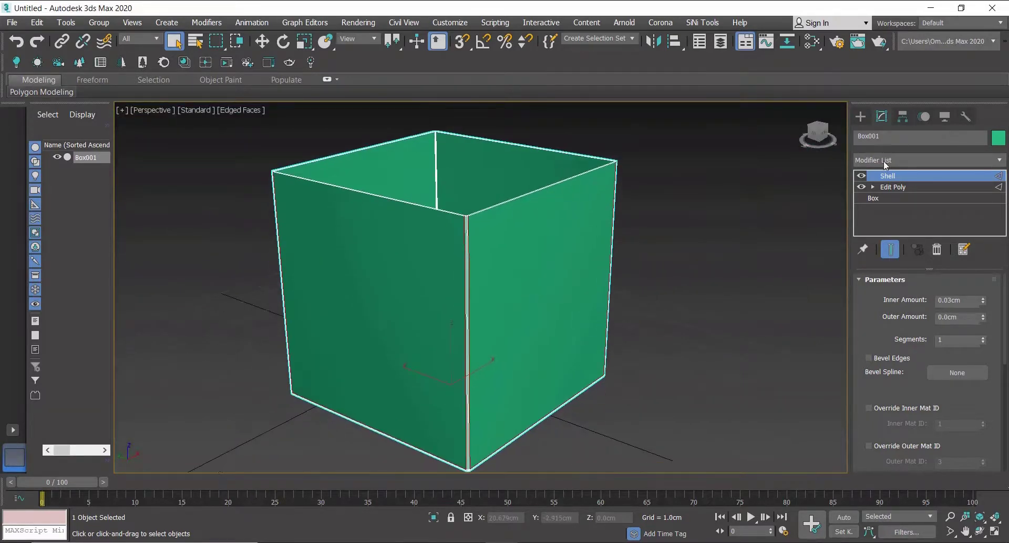
{"action": "left_click", "coordinate": [862, 116]}
{"action": "scroll", "coordinate": [589, 313], "scroll_direction": "down", "scroll_amount": 3}
{"action": "middle_click_drag", "start_coordinate": [559, 346], "coordinate": [506, 343], "text": "alt"}
{"action": "left_click", "coordinate": [263, 43]}
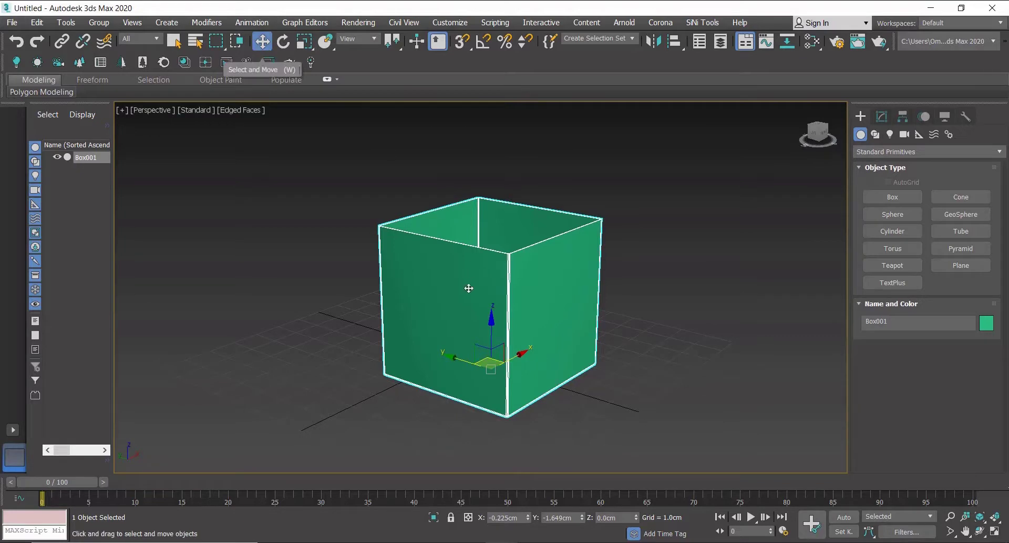
{"action": "mouse_move", "coordinate": [491, 332]}
{"action": "left_mouse_down", "text": "shift"}
{"action": "mouse_move", "coordinate": [490, 189]}
{"action": "mouse_move", "coordinate": [491, 203]}
{"action": "left_mouse_up", "text": "shift"}
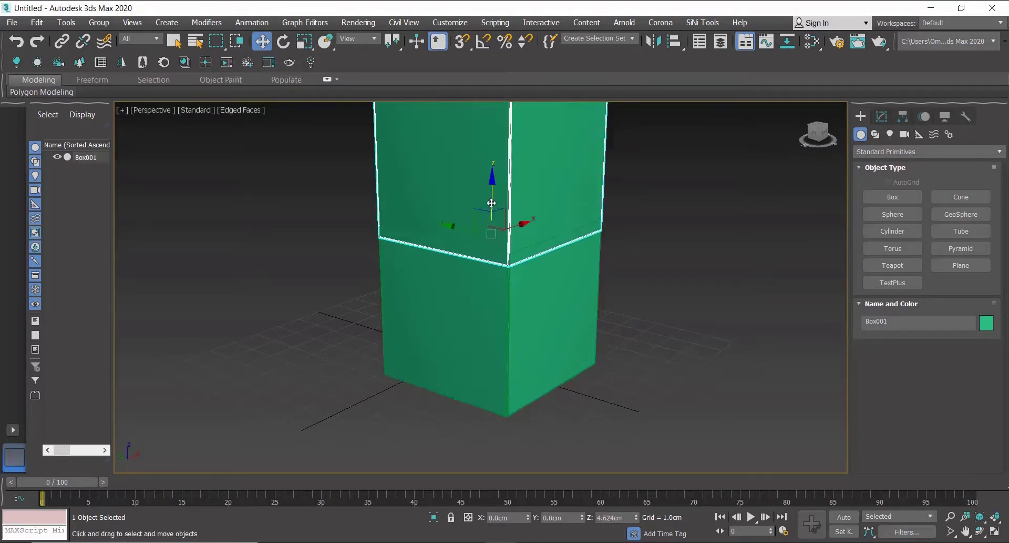
{"action": "left_click", "coordinate": [502, 339]}
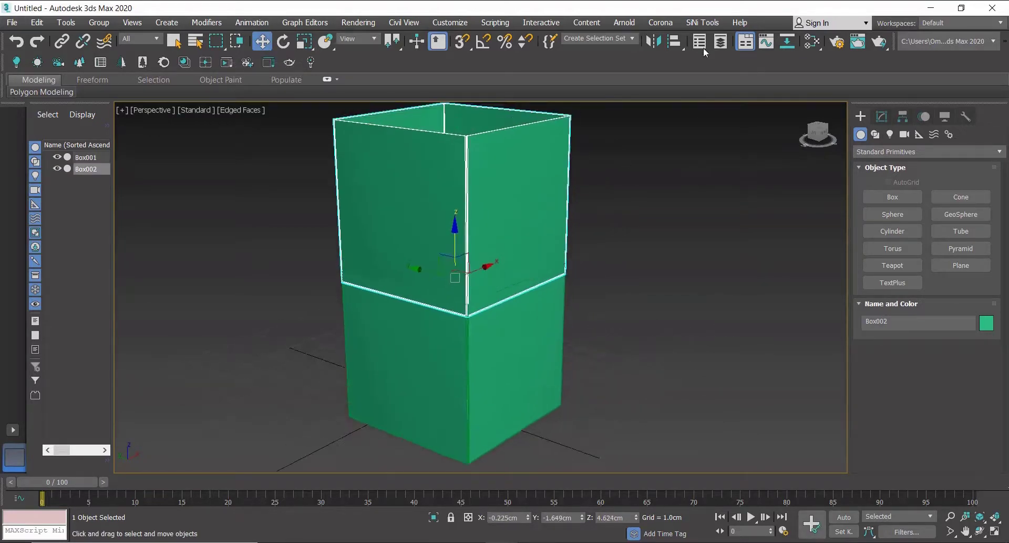
Mirror the copy about the Z axis without cloning and move it up above the original box.
{"action": "left_click", "coordinate": [660, 43]}
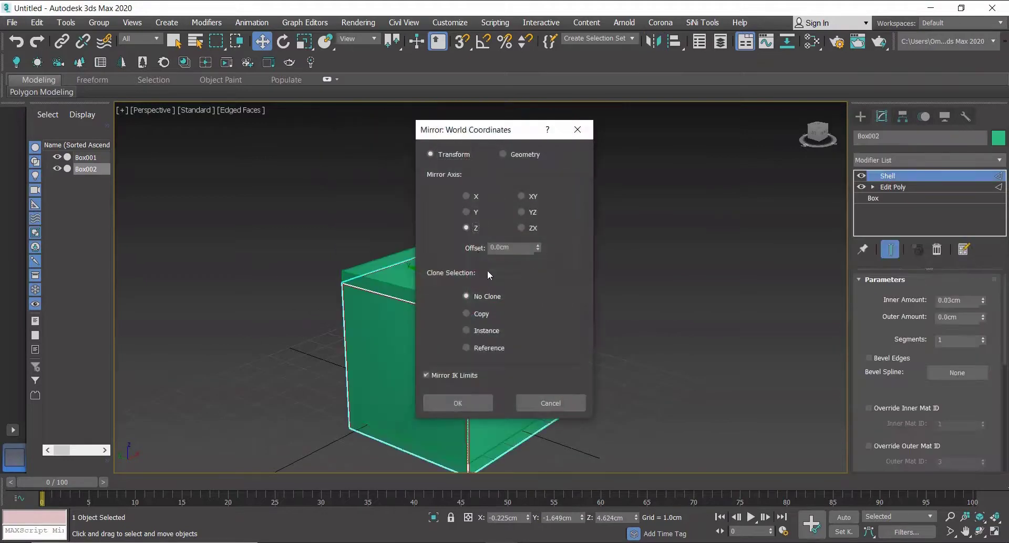
{"action": "left_click", "coordinate": [476, 405]}
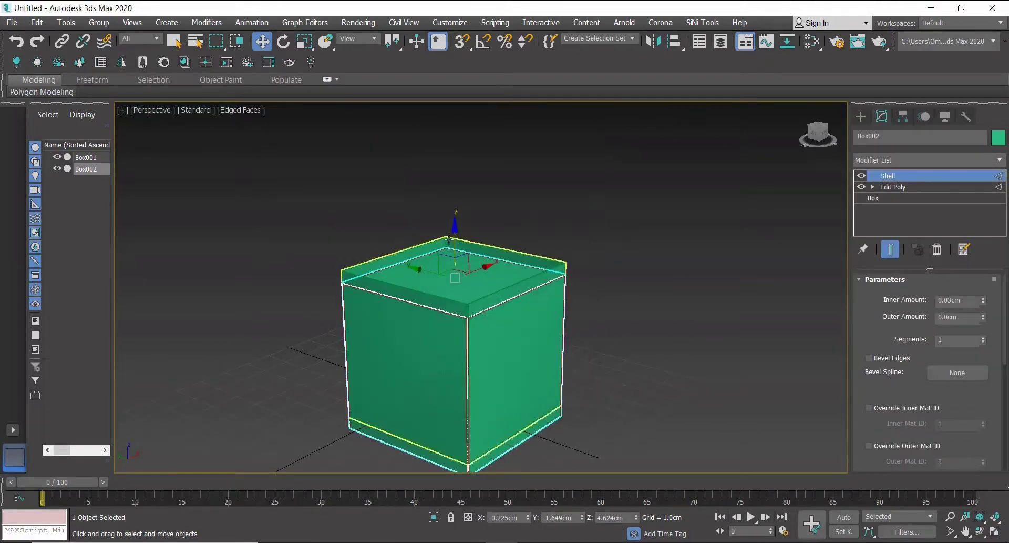
{"action": "left_click_drag", "start_coordinate": [457, 248], "coordinate": [468, 153]}
{"action": "middle_click_drag", "start_coordinate": [492, 277], "coordinate": [514, 293]}
In the copy's Edit Poly vertex level, move its lower vertices upward to flatten it into a shallow lid.
{"action": "left_click", "coordinate": [874, 187]}
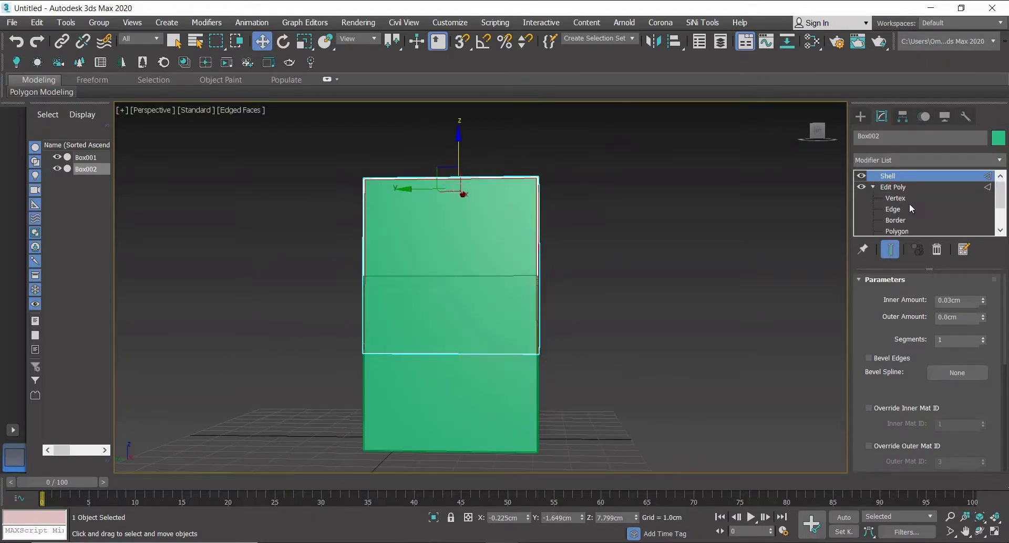
{"action": "left_click", "coordinate": [902, 198]}
{"action": "left_click_drag", "start_coordinate": [688, 501], "coordinate": [689, 502]}
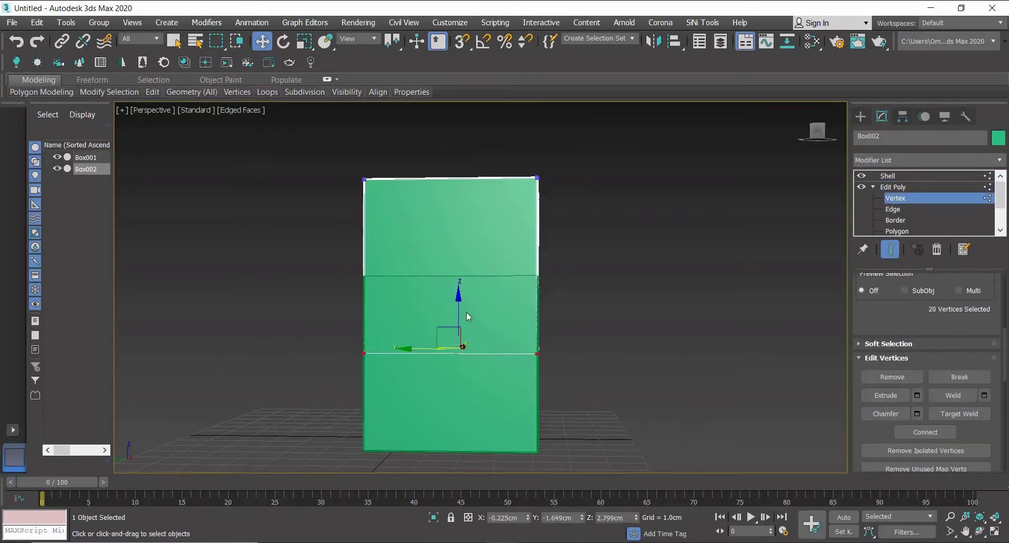
{"action": "left_click_drag", "start_coordinate": [466, 311], "coordinate": [467, 183]}
{"action": "middle_click_drag", "start_coordinate": [495, 281], "coordinate": [594, 254]}
{"action": "left_click", "coordinate": [860, 116]}
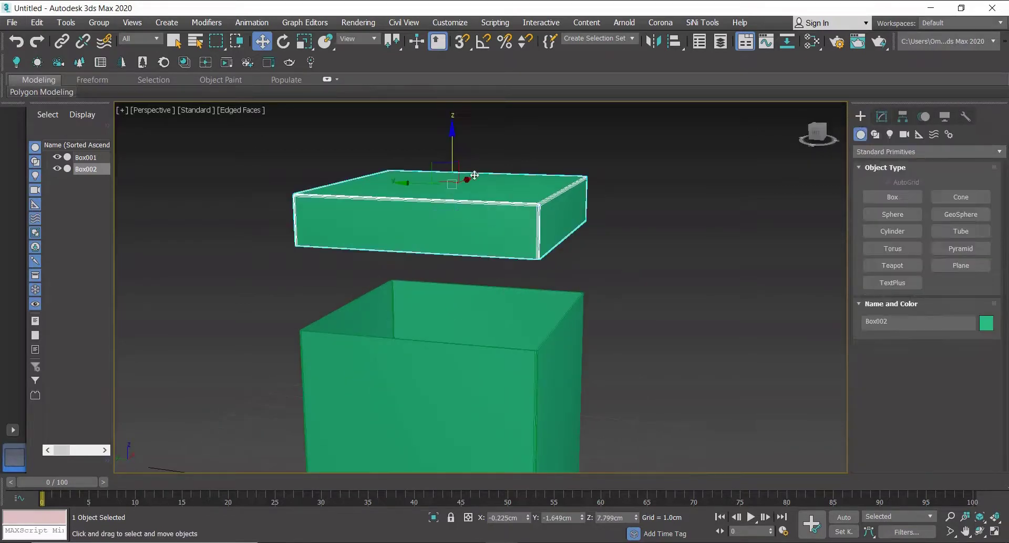
Move the lid down so it sits over the top of the box.
{"action": "left_click_drag", "start_coordinate": [453, 139], "coordinate": [455, 246]}
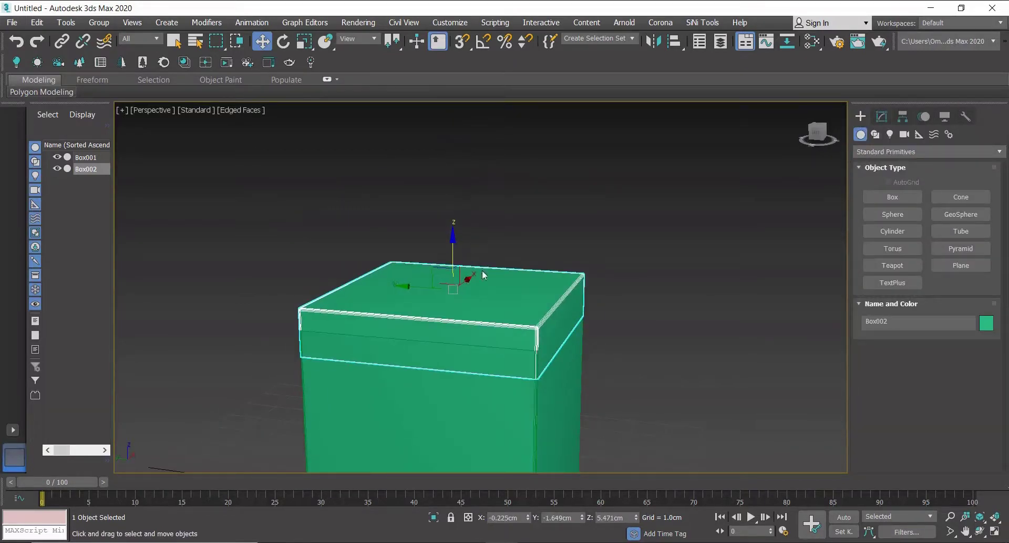
{"action": "scroll", "coordinate": [558, 375], "scroll_direction": "up", "scroll_amount": 5}
{"action": "scroll", "coordinate": [587, 345], "scroll_direction": "up", "scroll_amount": 2}
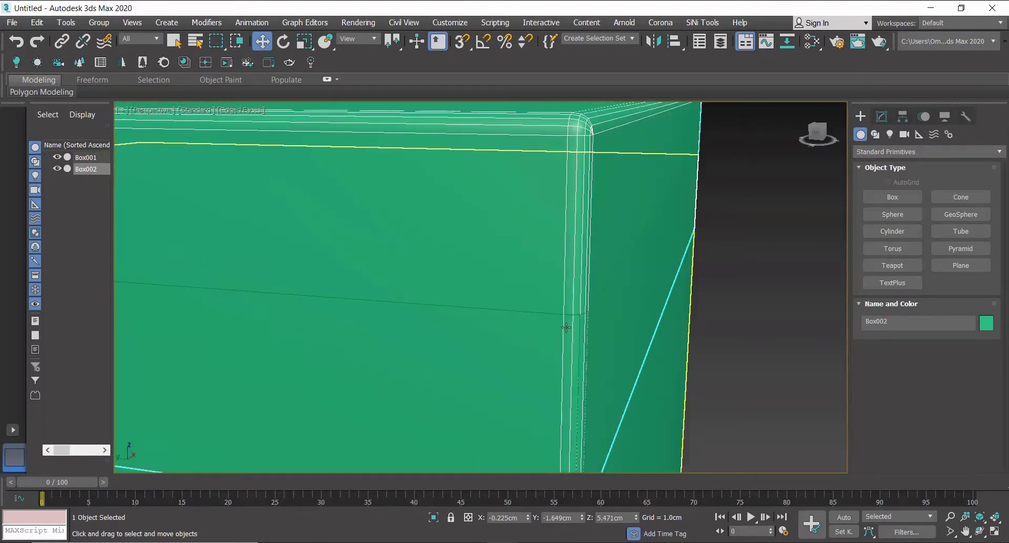
{"action": "scroll", "coordinate": [574, 292], "scroll_direction": "down", "scroll_amount": 2}
{"action": "left_click", "coordinate": [882, 117]}
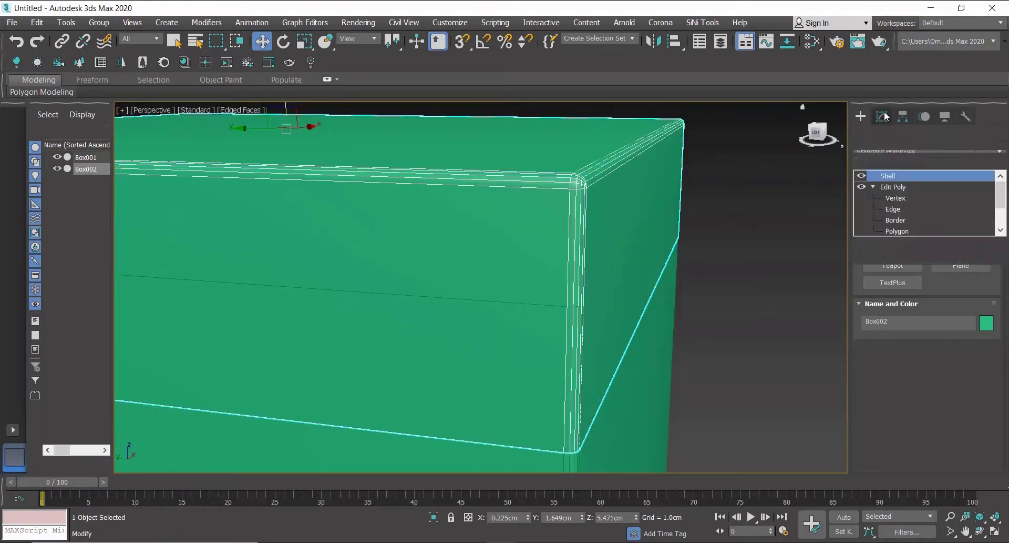
{"action": "scroll", "coordinate": [904, 305], "scroll_direction": "up", "scroll_amount": 5}
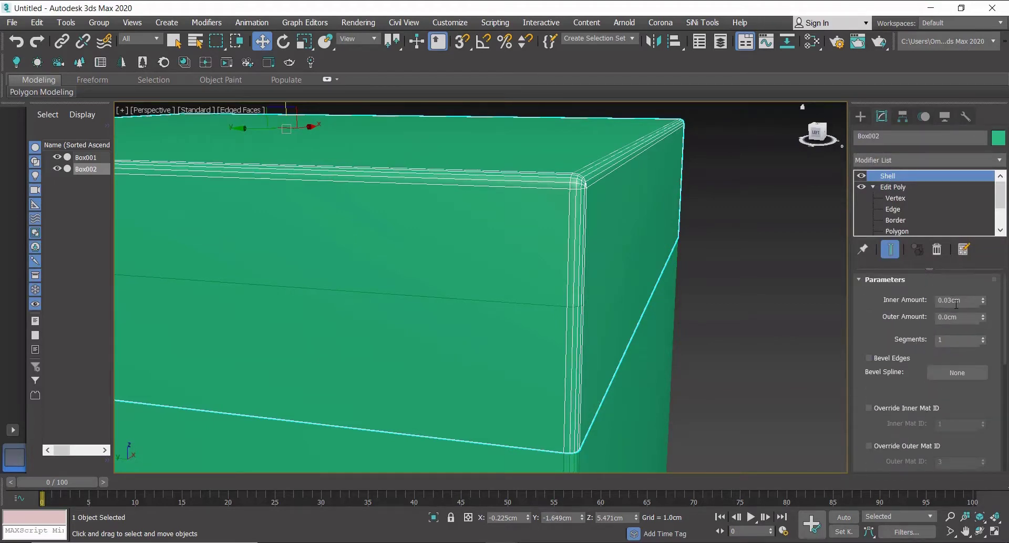
Set the lid's Shell inner amount to 0 cm and re-enter its outer amount.
{"action": "left_click", "coordinate": [957, 302]}
{"action": "type", "text": "0"}
{"action": "key", "text": "Return"}
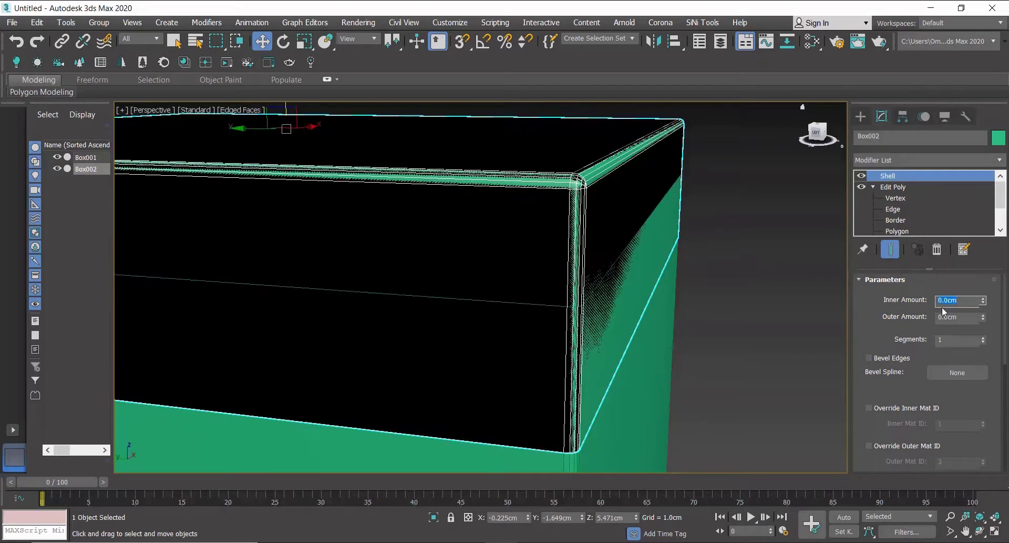
{"action": "left_click", "coordinate": [971, 322]}
{"action": "type", "text": "0"}
{"action": "key", "text": "Return"}
Inspect close up how the lid fits over the box's upper edge.
{"action": "scroll", "coordinate": [559, 336], "scroll_direction": "down", "scroll_amount": 3}
{"action": "middle_click_drag", "start_coordinate": [559, 335], "coordinate": [613, 404], "text": "alt"}
{"action": "scroll", "coordinate": [547, 174], "scroll_direction": "up", "scroll_amount": 3}
{"action": "left_click", "coordinate": [708, 274]}
{"action": "scroll", "coordinate": [581, 318], "scroll_direction": "up", "scroll_amount": 3}
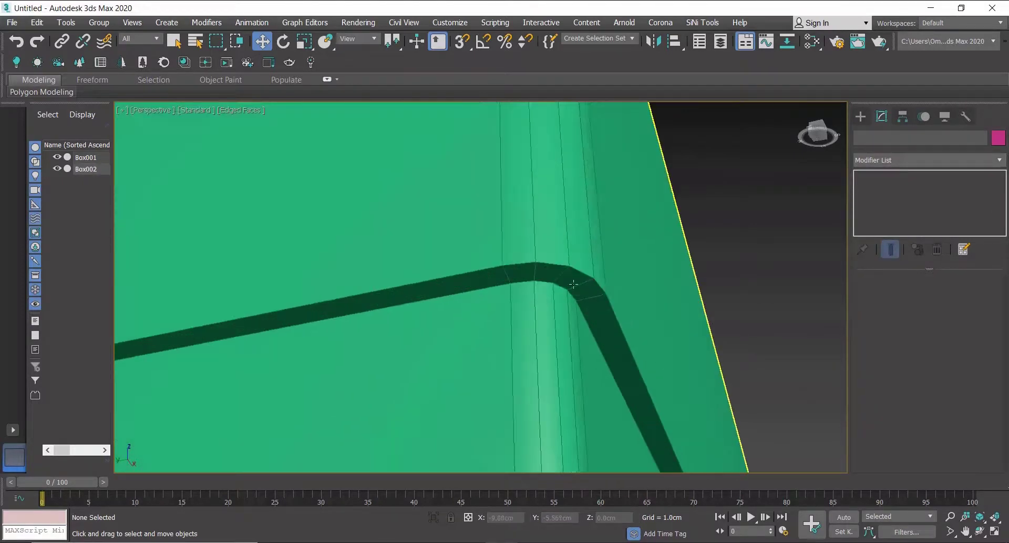
{"action": "scroll", "coordinate": [589, 274], "scroll_direction": "down", "scroll_amount": 8}
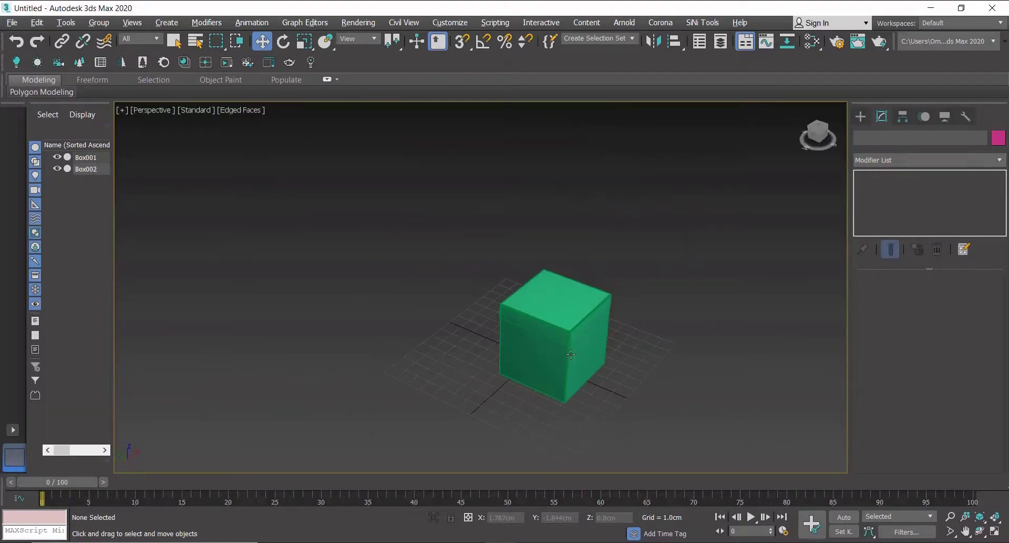
{"action": "scroll", "coordinate": [526, 305], "scroll_direction": "up", "scroll_amount": 3}
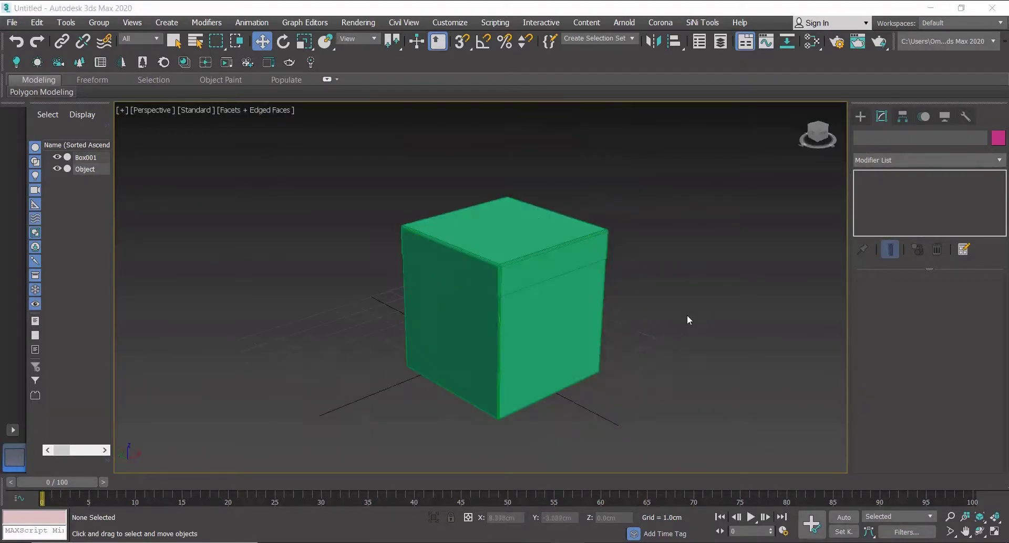
{"action": "scroll", "coordinate": [552, 317], "scroll_direction": "up", "scroll_amount": 3}
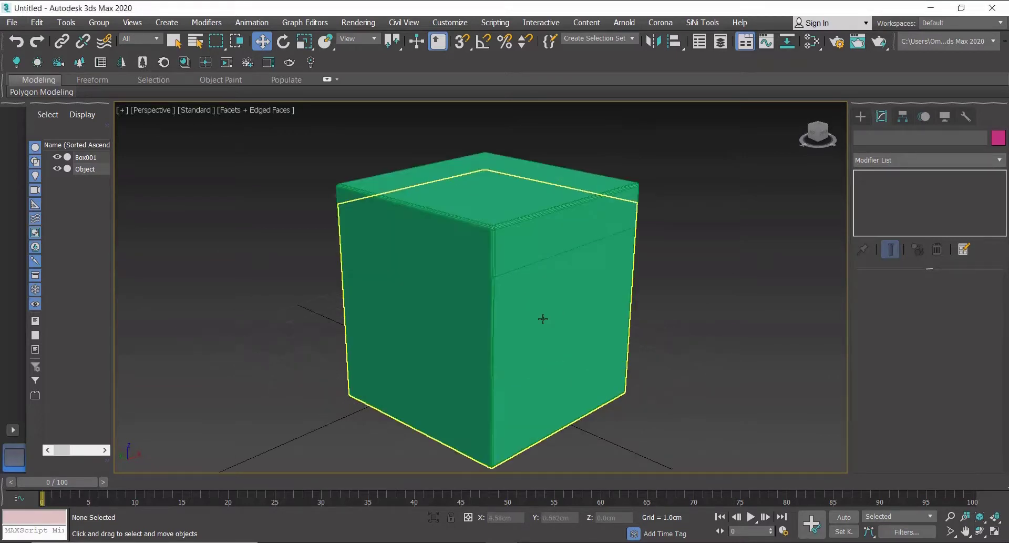
Select the lid and add an Edit Poly modifier to it.
{"action": "left_click", "coordinate": [504, 237]}
{"action": "scroll", "coordinate": [505, 238], "scroll_direction": "up", "scroll_amount": 3}
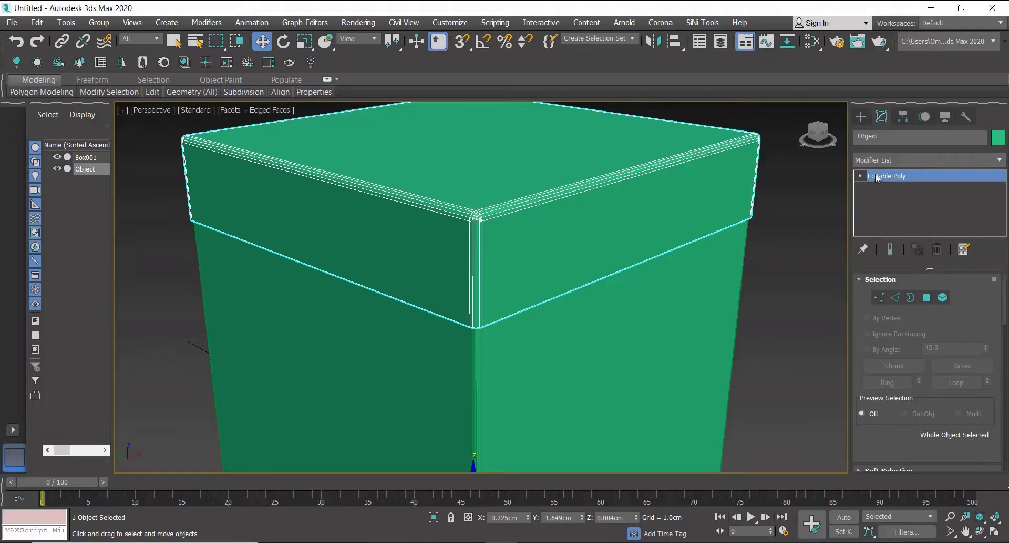
{"action": "left_click", "coordinate": [925, 159]}
{"action": "scroll", "coordinate": [907, 79], "scroll_direction": "down", "scroll_amount": 5}
{"action": "left_click", "coordinate": [907, 65]}
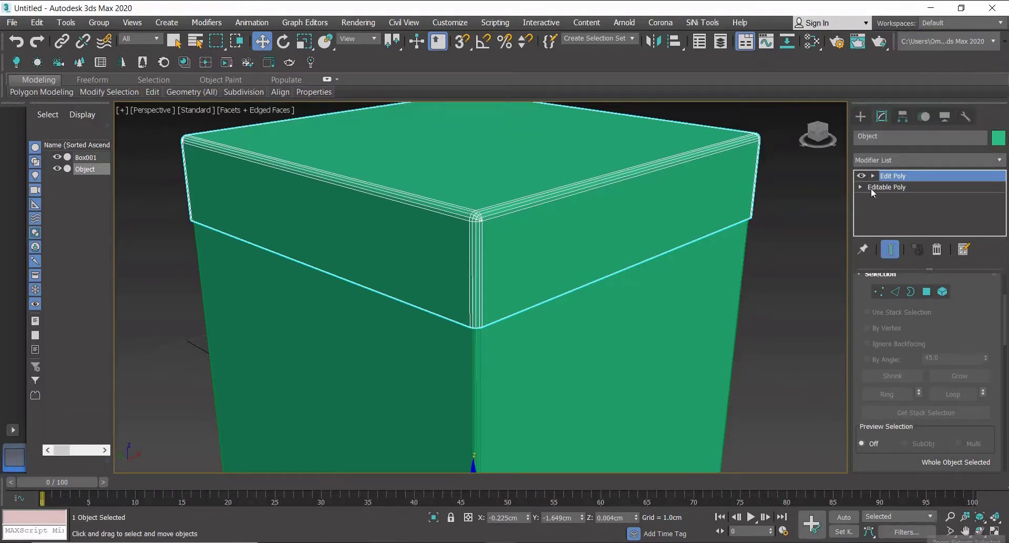
Select the lid's lower rim edge loops and chamfer them by 0.003 cm with 2 segments.
{"action": "left_click", "coordinate": [895, 292]}
{"action": "scroll", "coordinate": [604, 302], "scroll_direction": "up", "scroll_amount": 5}
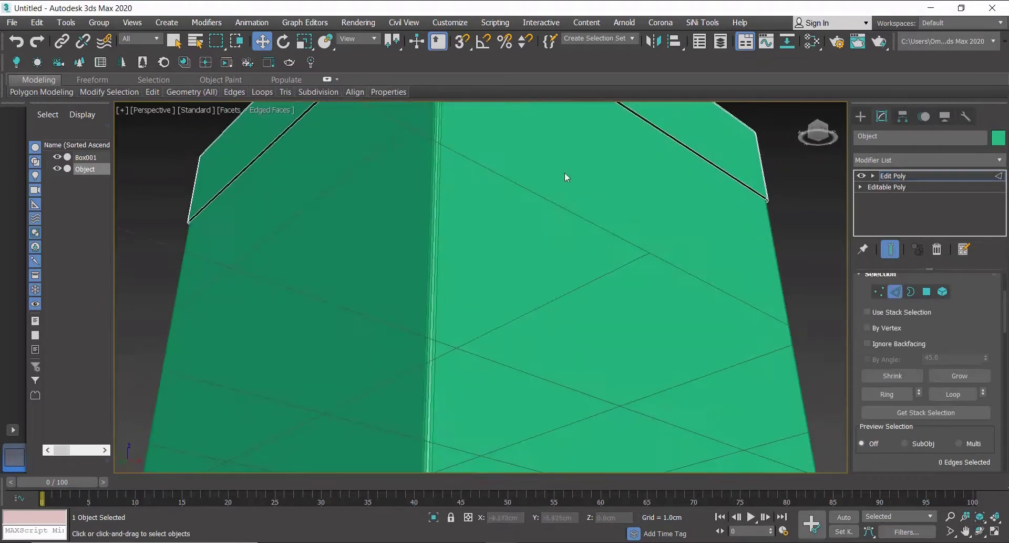
{"action": "scroll", "coordinate": [565, 172], "scroll_direction": "down", "scroll_amount": 4}
{"action": "scroll", "coordinate": [506, 112], "scroll_direction": "up", "scroll_amount": 8}
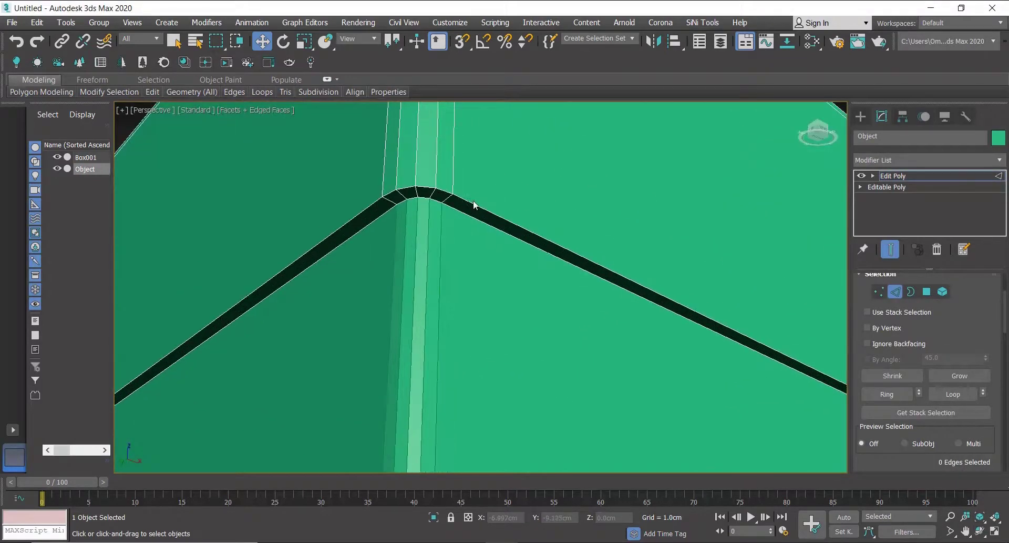
{"action": "double_click", "coordinate": [455, 210]}
{"action": "double_click", "coordinate": [455, 208], "text": "ctrl"}
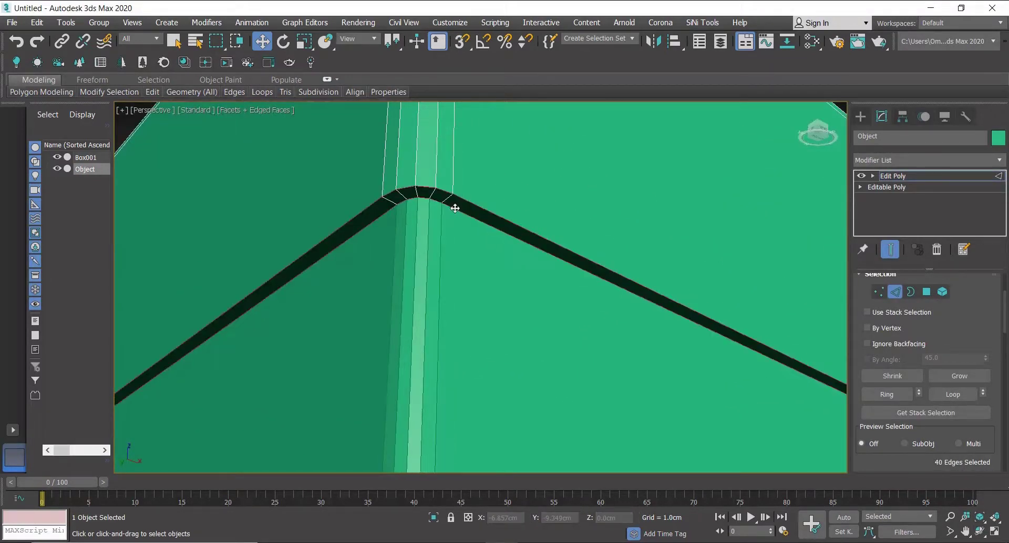
{"action": "scroll", "coordinate": [908, 413], "scroll_direction": "down", "scroll_amount": 5}
{"action": "scroll", "coordinate": [904, 443], "scroll_direction": "down", "scroll_amount": 1}
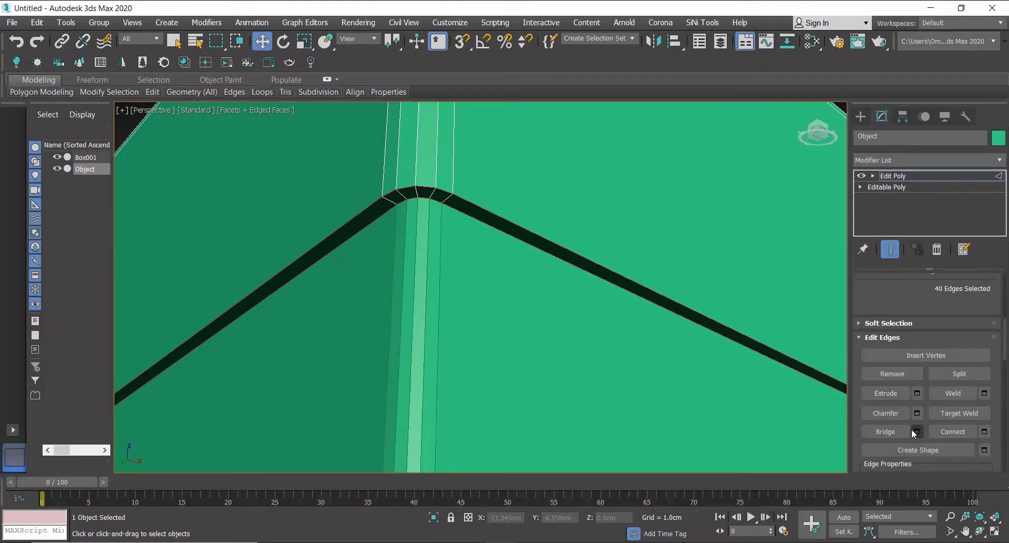
{"action": "left_click", "coordinate": [917, 414]}
{"action": "double_click", "coordinate": [526, 314]}
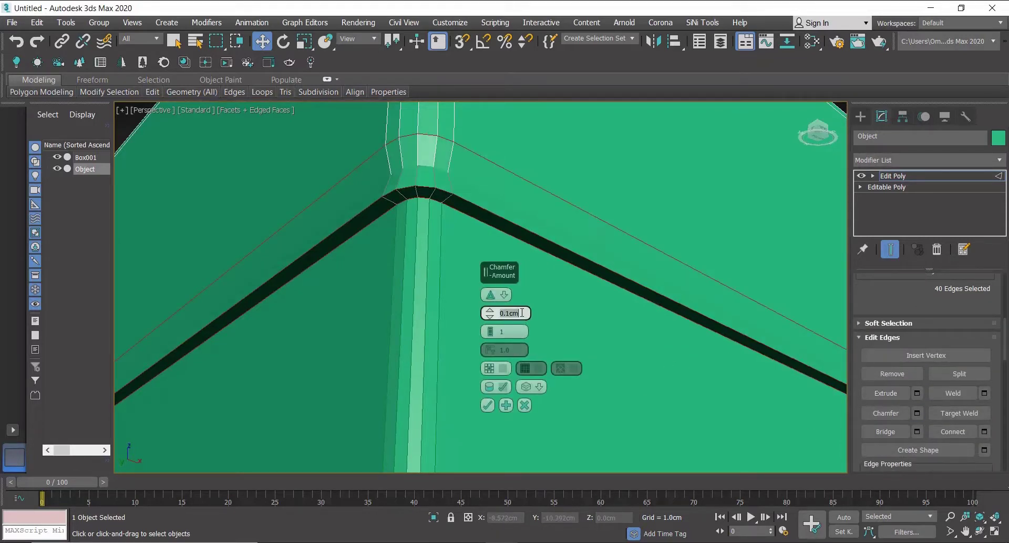
{"action": "type", "text": "0.003"}
{"action": "key", "text": "Return"}
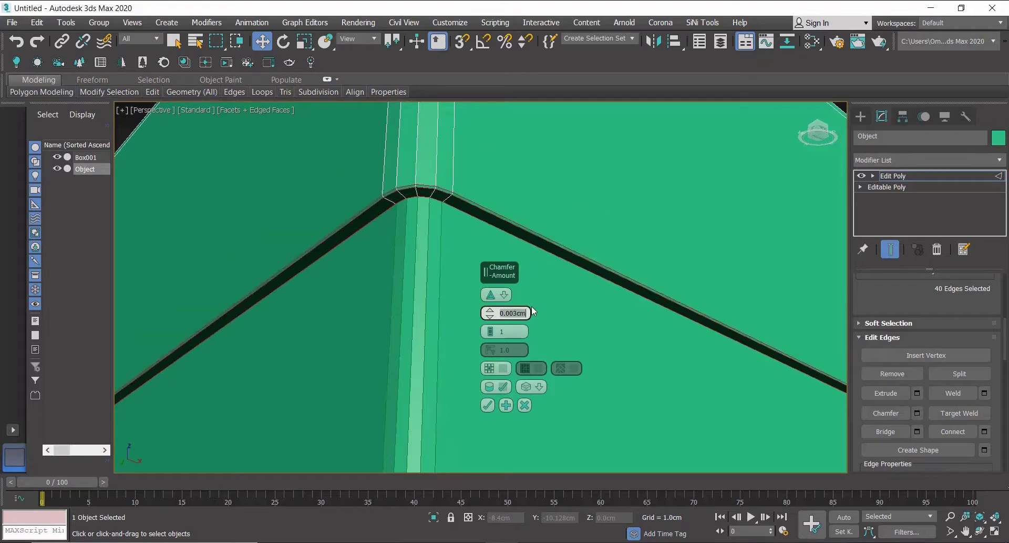
{"action": "double_click", "coordinate": [517, 331]}
{"action": "type", "text": "3"}
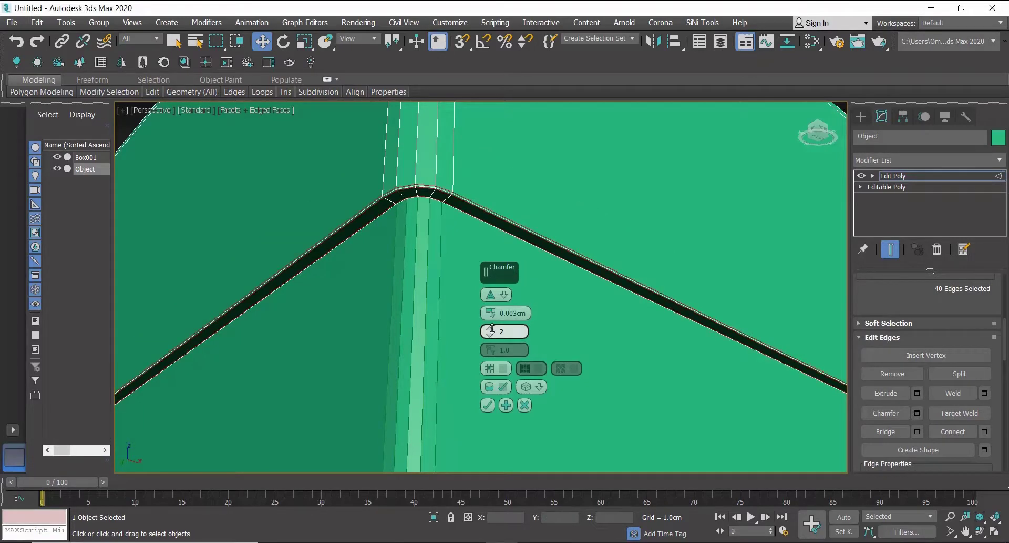
{"action": "key", "text": "Return"}
{"action": "left_click", "coordinate": [488, 404]}
{"action": "scroll", "coordinate": [488, 404], "scroll_direction": "down", "scroll_amount": 5}
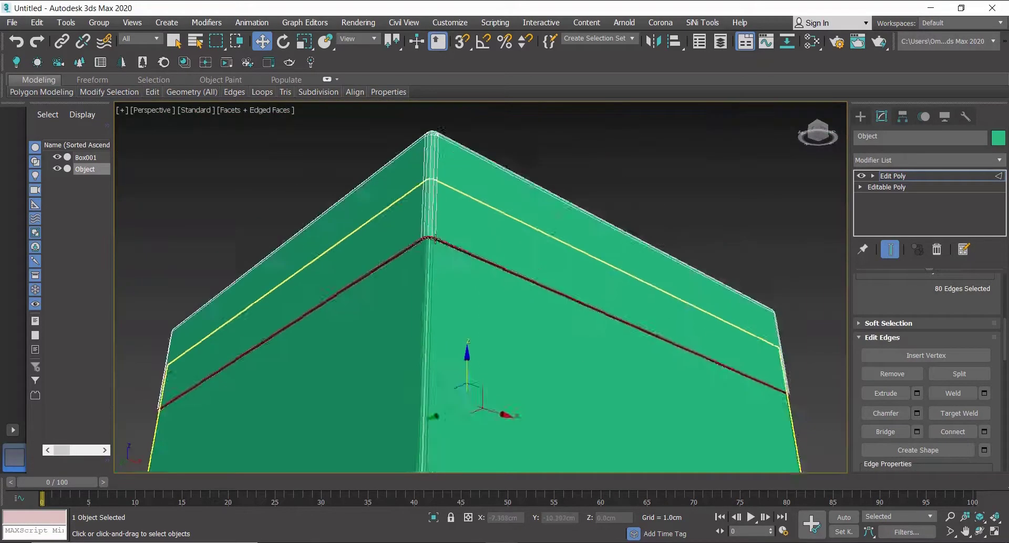
Select the box and add an Edit Poly modifier above its Shell modifier.
{"action": "left_click", "coordinate": [861, 117]}
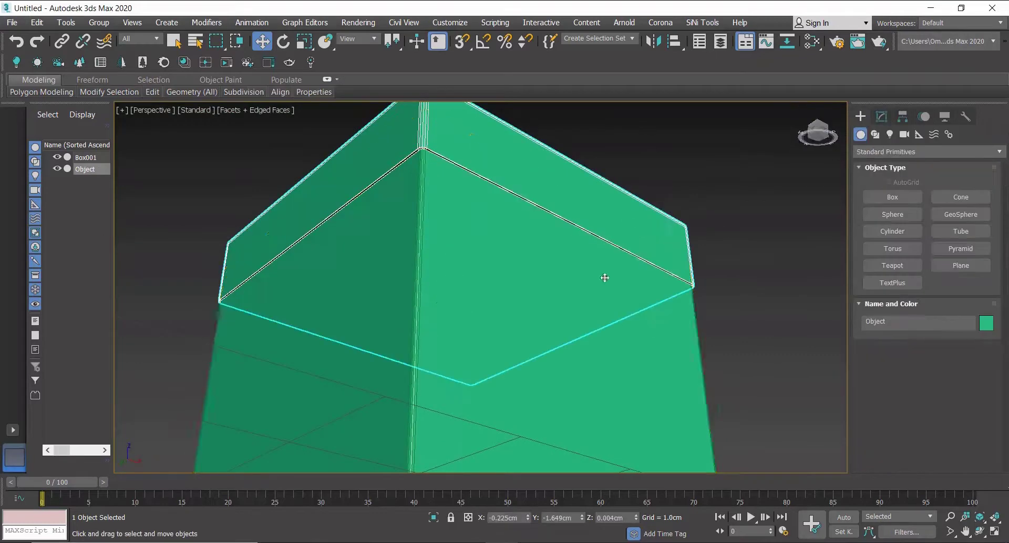
{"action": "left_click", "coordinate": [604, 277]}
{"action": "left_click", "coordinate": [883, 118]}
{"action": "left_click", "coordinate": [884, 160]}
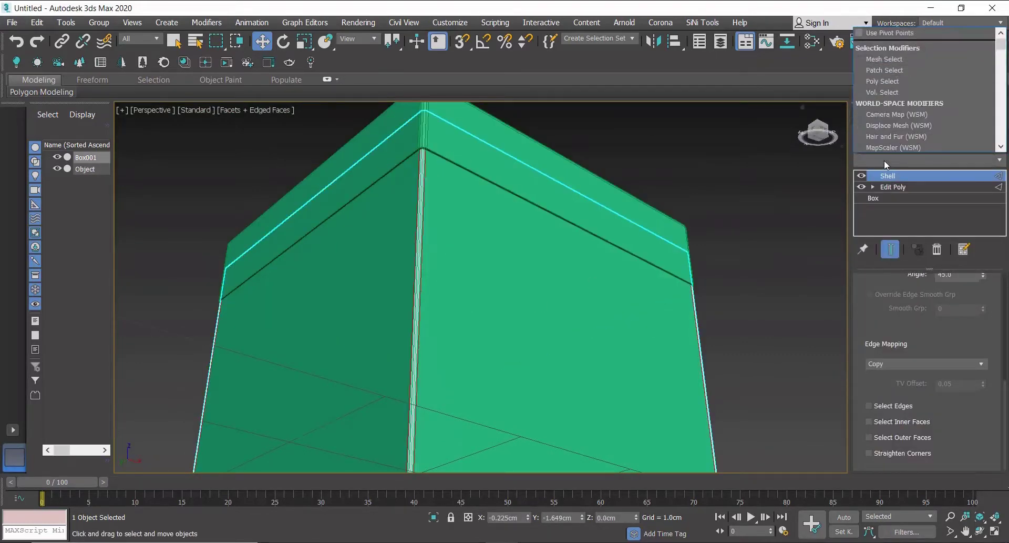
{"action": "scroll", "coordinate": [888, 79], "scroll_direction": "down", "scroll_amount": 5}
{"action": "left_click", "coordinate": [888, 55]}
{"action": "scroll", "coordinate": [554, 331], "scroll_direction": "down", "scroll_amount": 4}
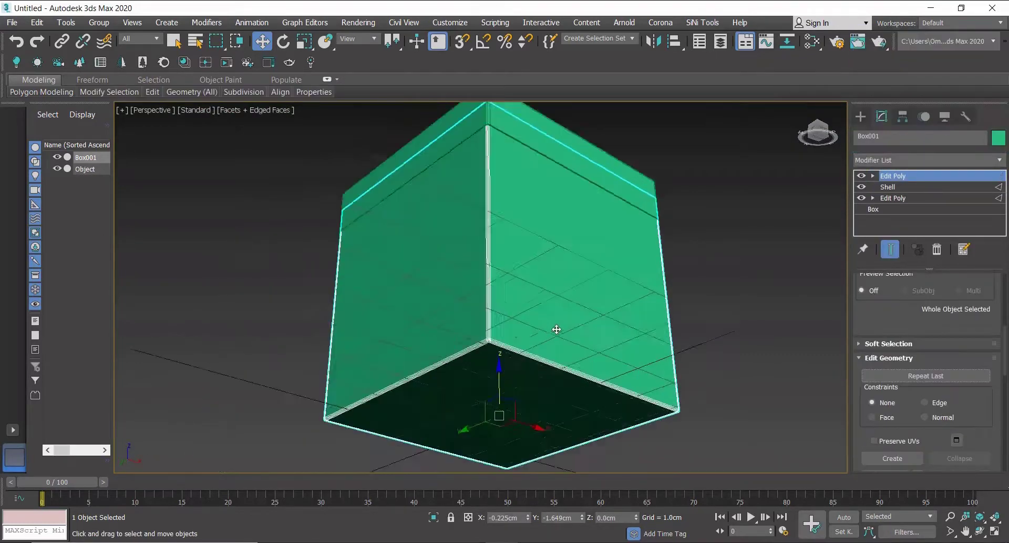
Select the box's upper rim edge loops and chamfer them by 0.003 cm.
{"action": "scroll", "coordinate": [505, 342], "scroll_direction": "up", "scroll_amount": 4}
{"action": "scroll", "coordinate": [504, 342], "scroll_direction": "down", "scroll_amount": 4}
{"action": "scroll", "coordinate": [473, 468], "scroll_direction": "up", "scroll_amount": 2}
{"action": "middle_click_drag", "start_coordinate": [473, 468], "coordinate": [514, 287], "text": "alt"}
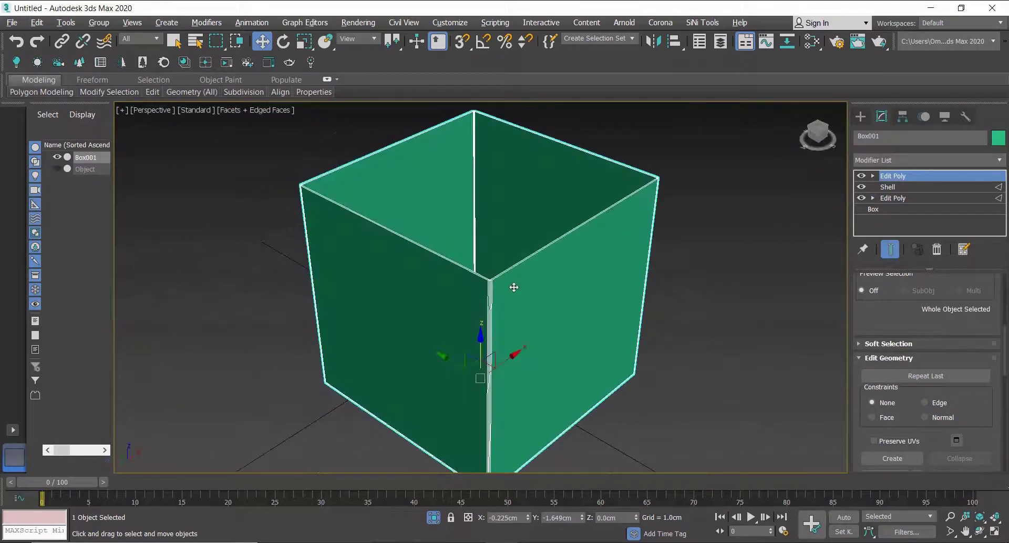
{"action": "scroll", "coordinate": [441, 327], "scroll_direction": "up", "scroll_amount": 6}
{"action": "middle_click_drag", "start_coordinate": [441, 327], "coordinate": [505, 336]}
{"action": "left_click", "coordinate": [873, 176]}
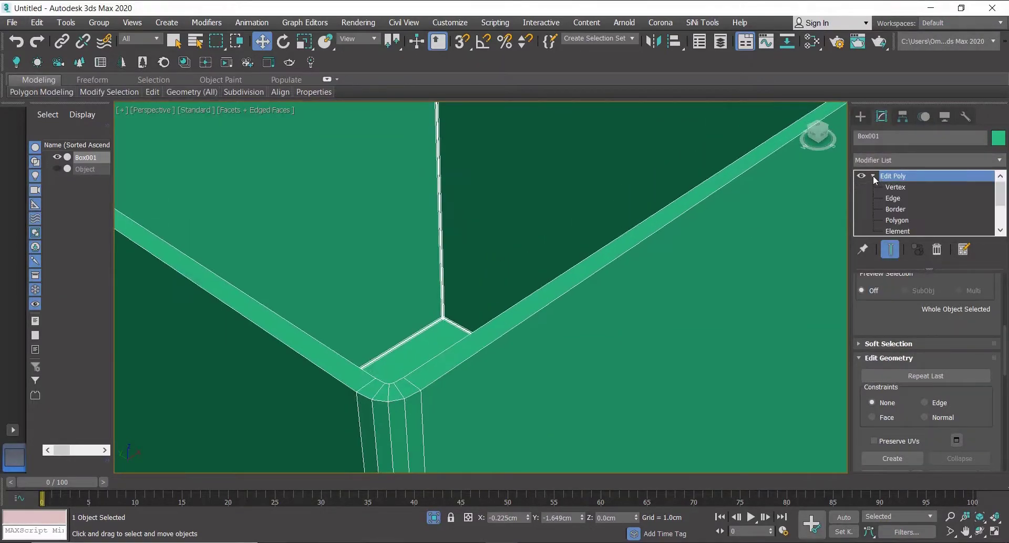
{"action": "left_click", "coordinate": [893, 197]}
{"action": "double_click", "coordinate": [519, 323]}
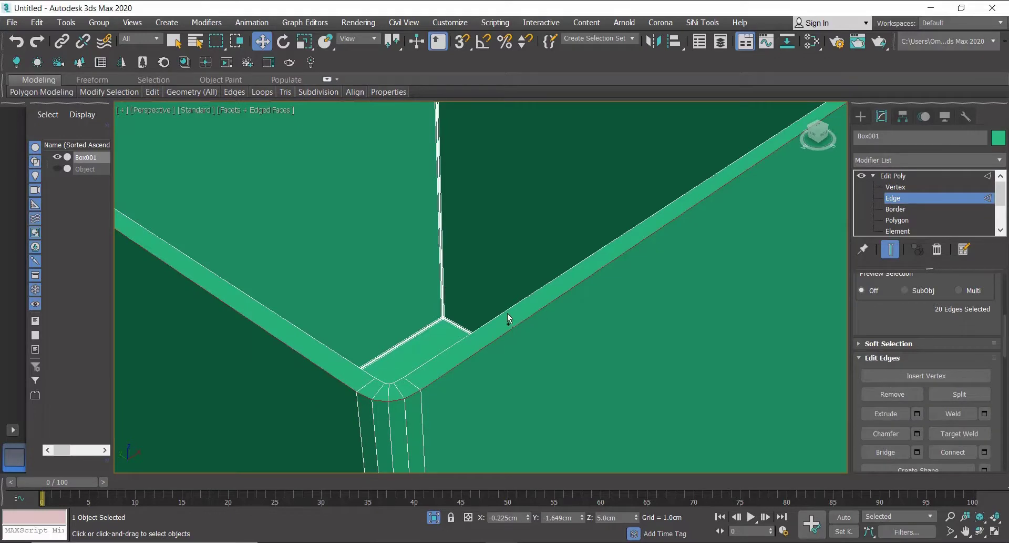
{"action": "double_click", "coordinate": [505, 310], "text": "ctrl"}
{"action": "left_click", "coordinate": [916, 434]}
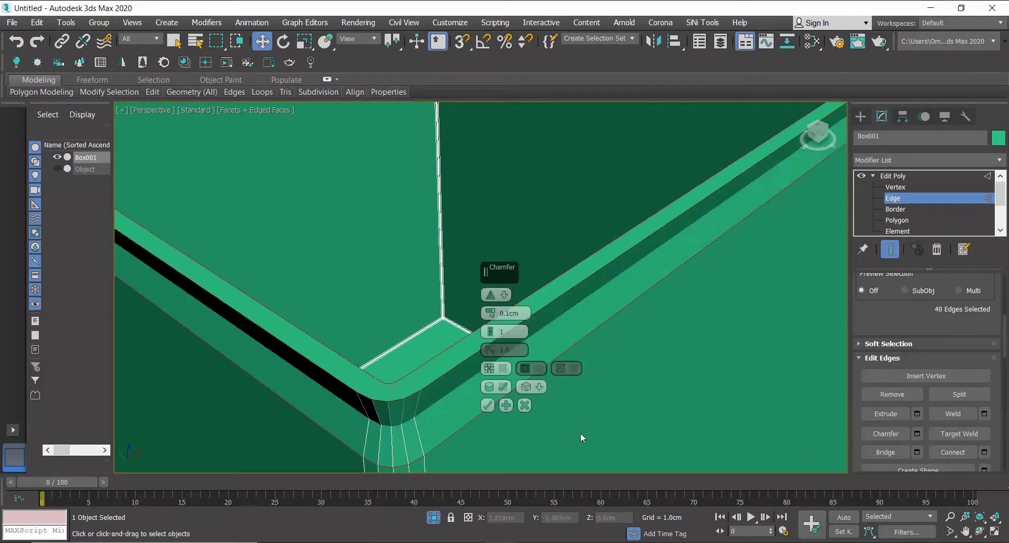
{"action": "double_click", "coordinate": [518, 312]}
{"action": "type", "text": "0.0"}
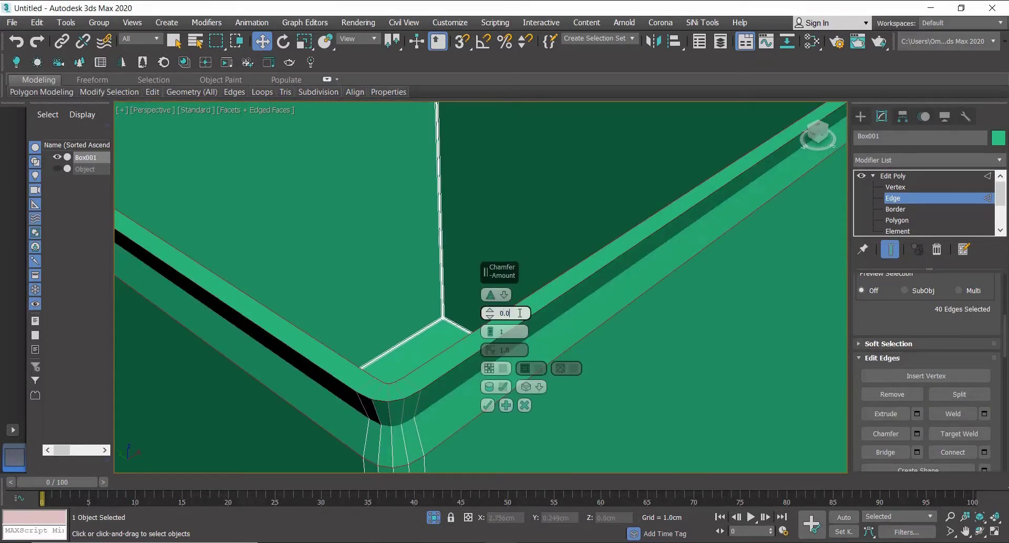
{"action": "type", "text": "03"}
{"action": "key", "text": "Return"}
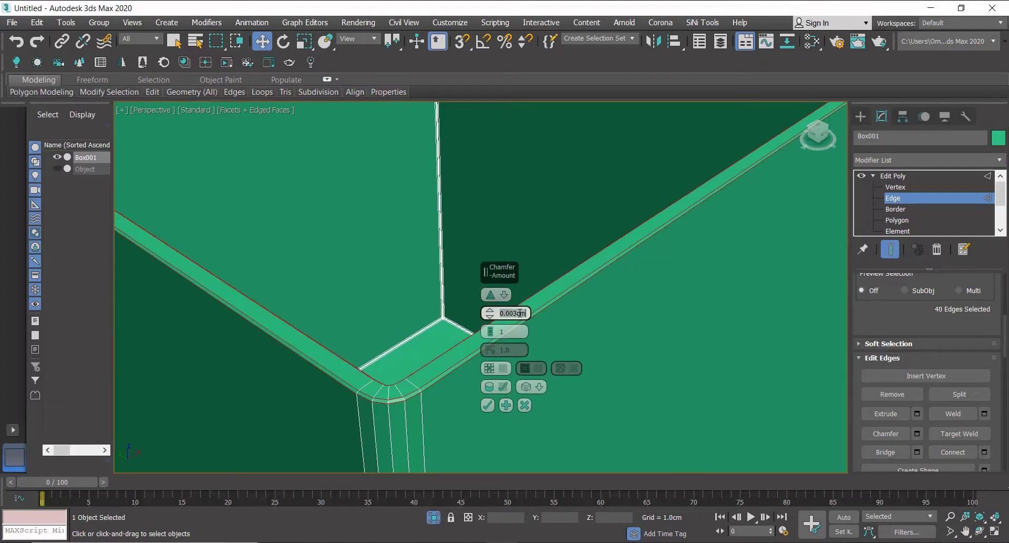
{"action": "left_click", "coordinate": [489, 329]}
{"action": "left_click", "coordinate": [489, 329]}
{"action": "left_click", "coordinate": [488, 405]}
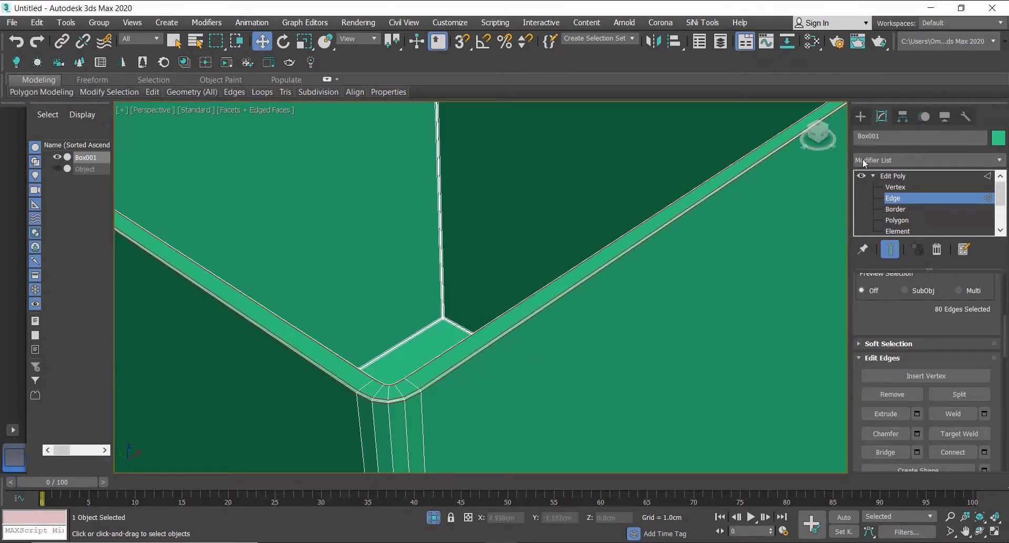
Select the lid and connect a ring of its edges to add a centre line across its top.
{"action": "left_click", "coordinate": [861, 116]}
{"action": "left_click", "coordinate": [434, 517]}
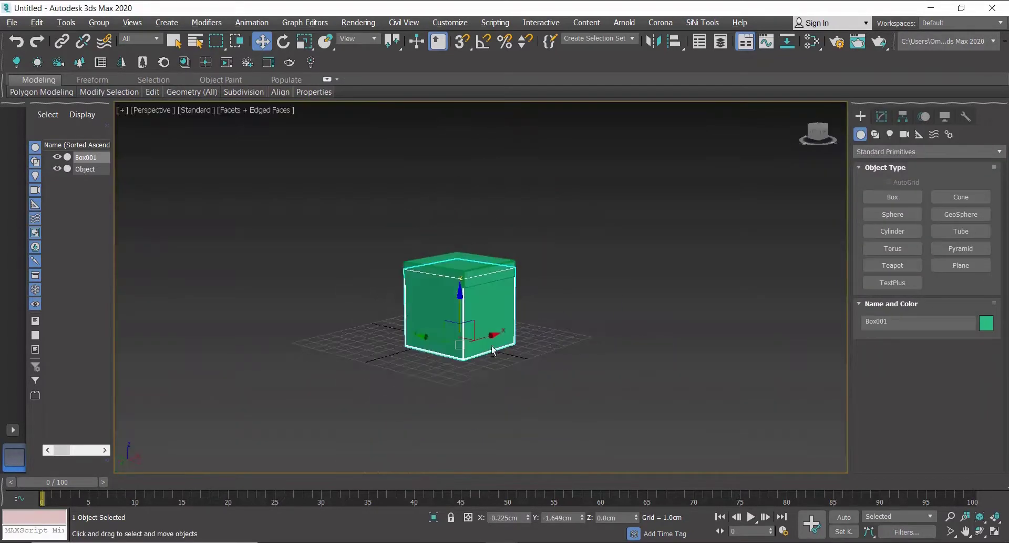
{"action": "scroll", "coordinate": [460, 321], "scroll_direction": "up", "scroll_amount": 8}
{"action": "left_click", "coordinate": [474, 235]}
{"action": "left_click", "coordinate": [882, 116]}
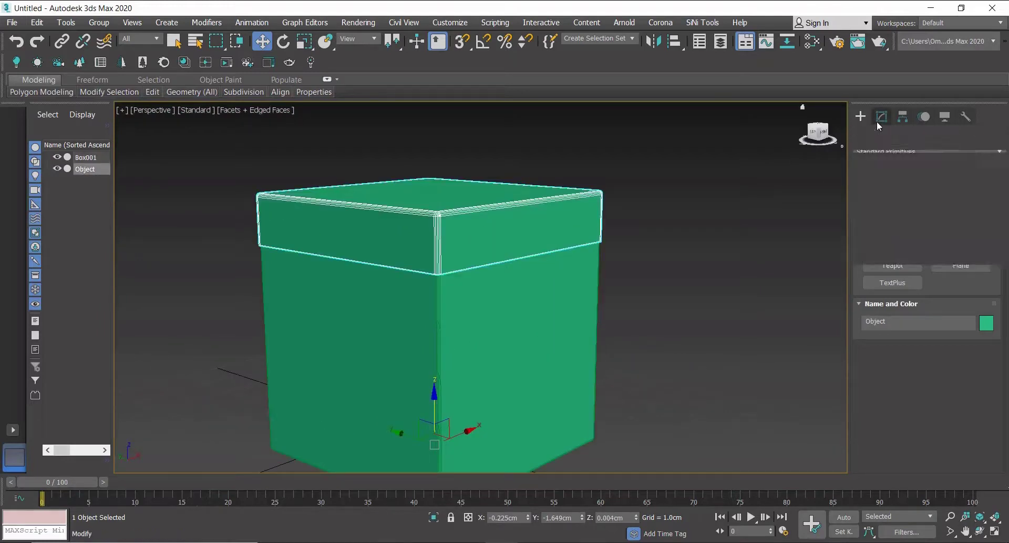
{"action": "left_click", "coordinate": [872, 176]}
{"action": "left_click", "coordinate": [894, 198]}
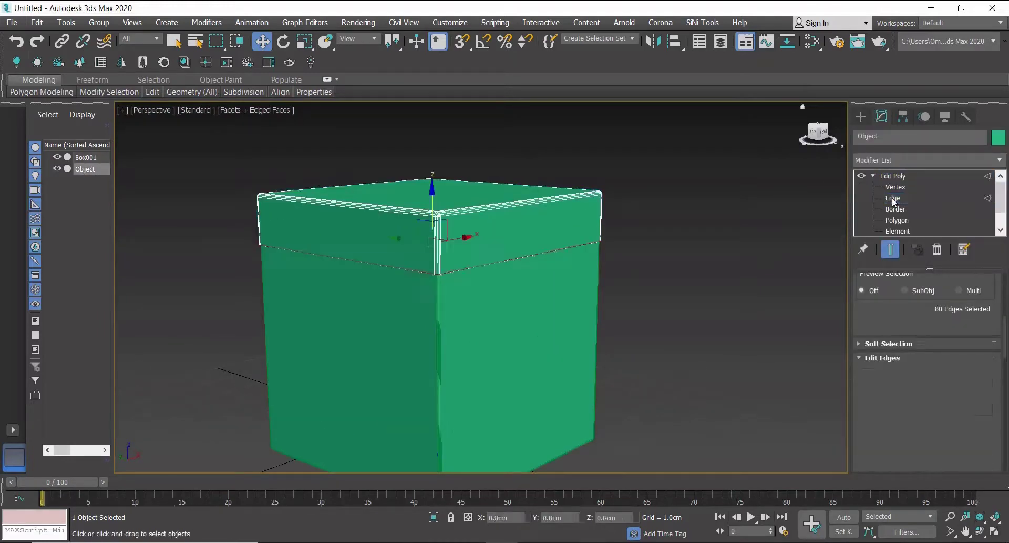
{"action": "left_click", "coordinate": [509, 203]}
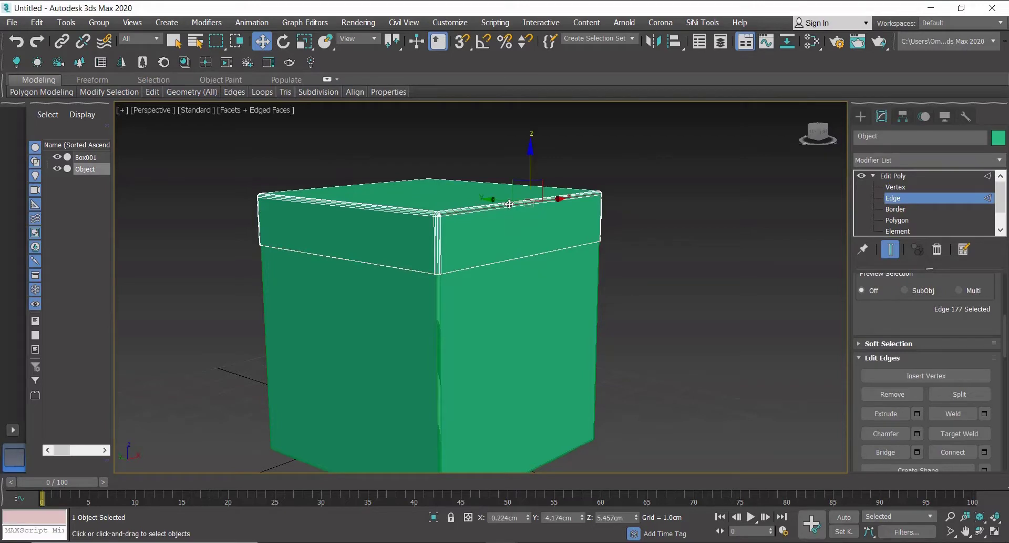
{"action": "scroll", "coordinate": [894, 357], "scroll_direction": "up", "scroll_amount": 2}
{"action": "left_click", "coordinate": [888, 304]}
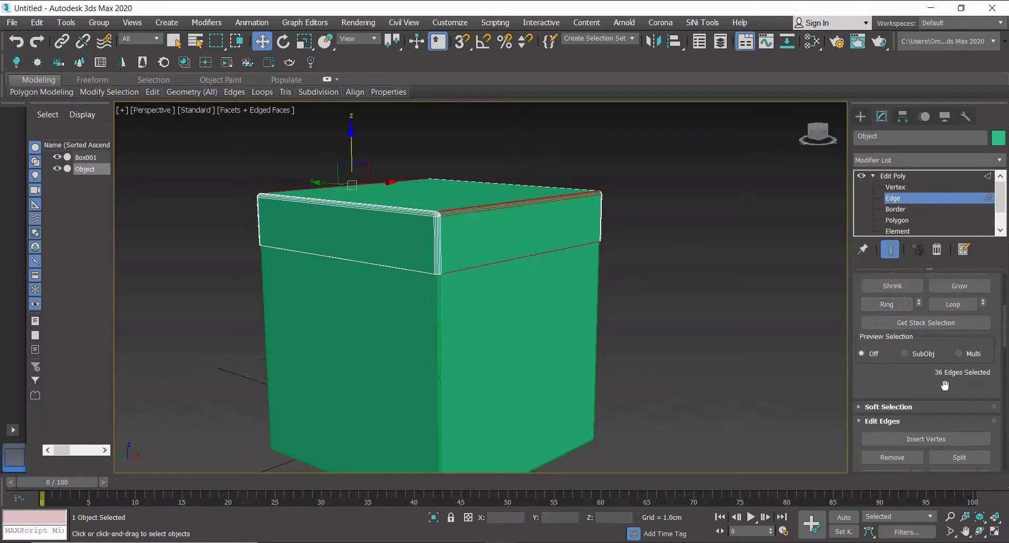
{"action": "scroll", "coordinate": [925, 368], "scroll_direction": "down", "scroll_amount": 2}
{"action": "left_click", "coordinate": [953, 405]}
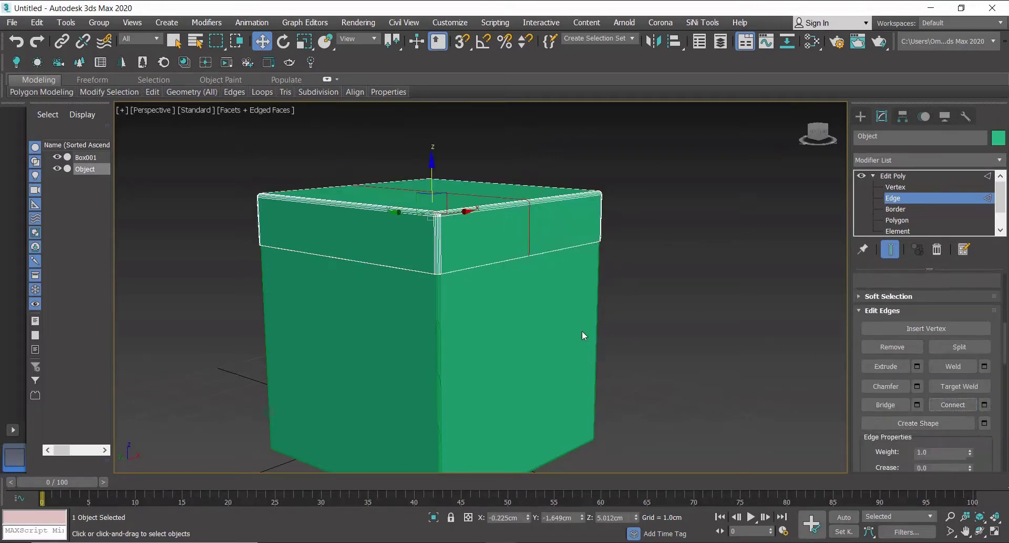
Connect the perpendicular ring of lid edges to add a second centre line across the top.
{"action": "double_click", "coordinate": [361, 202]}
{"action": "scroll", "coordinate": [897, 352], "scroll_direction": "up", "scroll_amount": 2}
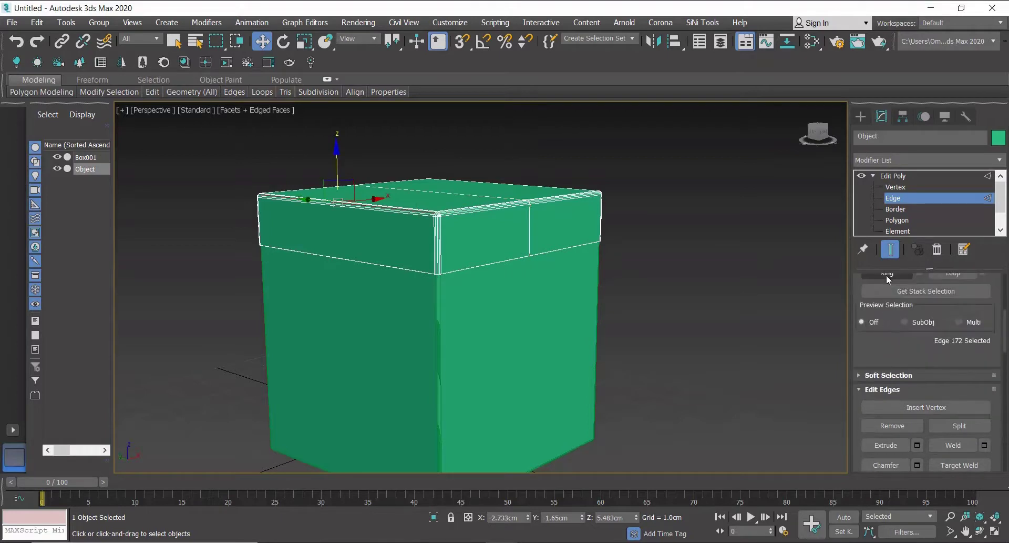
{"action": "left_click", "coordinate": [953, 451]}
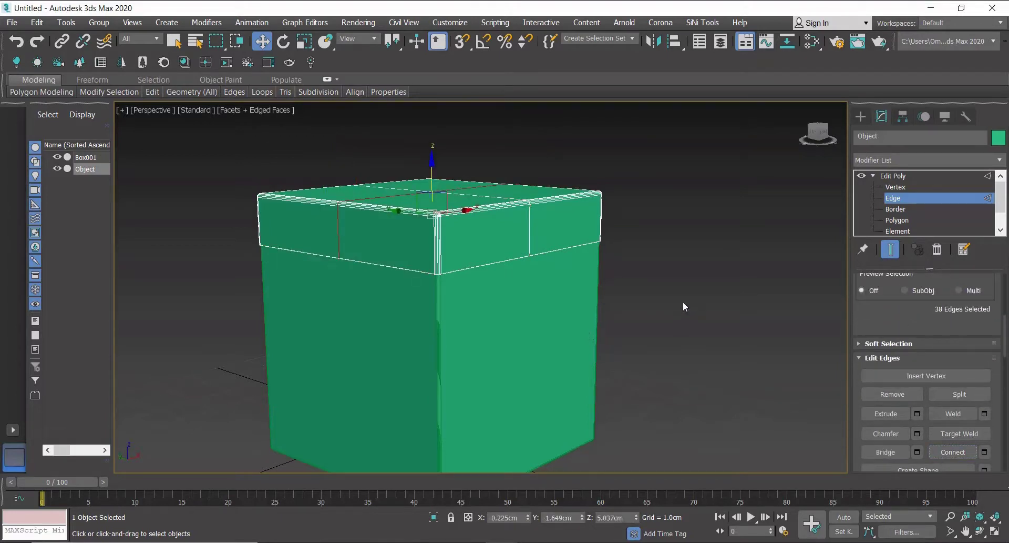
Select the box and connect a ring of its edges to add a vertical centre line on its sides.
{"action": "left_click", "coordinate": [861, 116]}
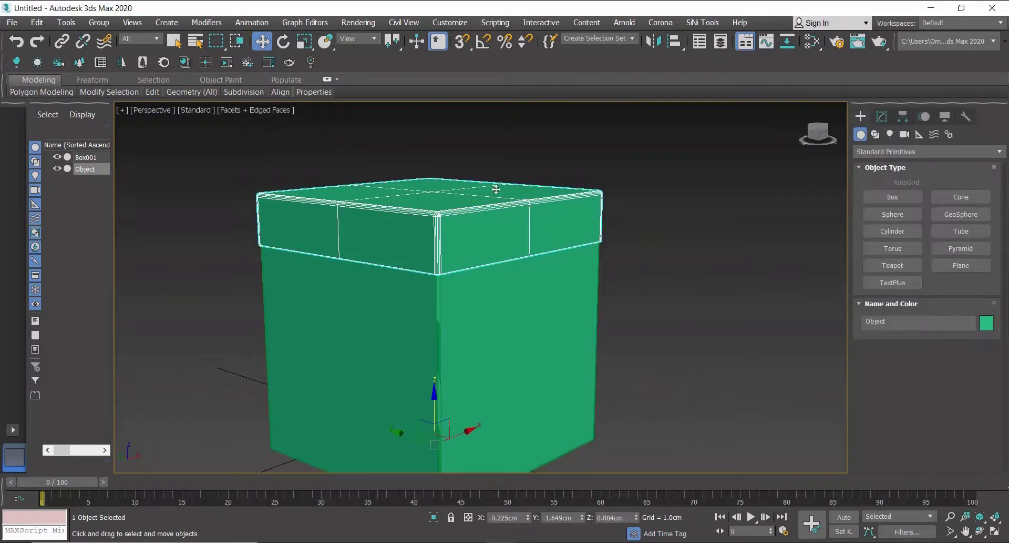
{"action": "left_click", "coordinate": [538, 339]}
{"action": "left_click", "coordinate": [882, 116]}
{"action": "left_click", "coordinate": [893, 198]}
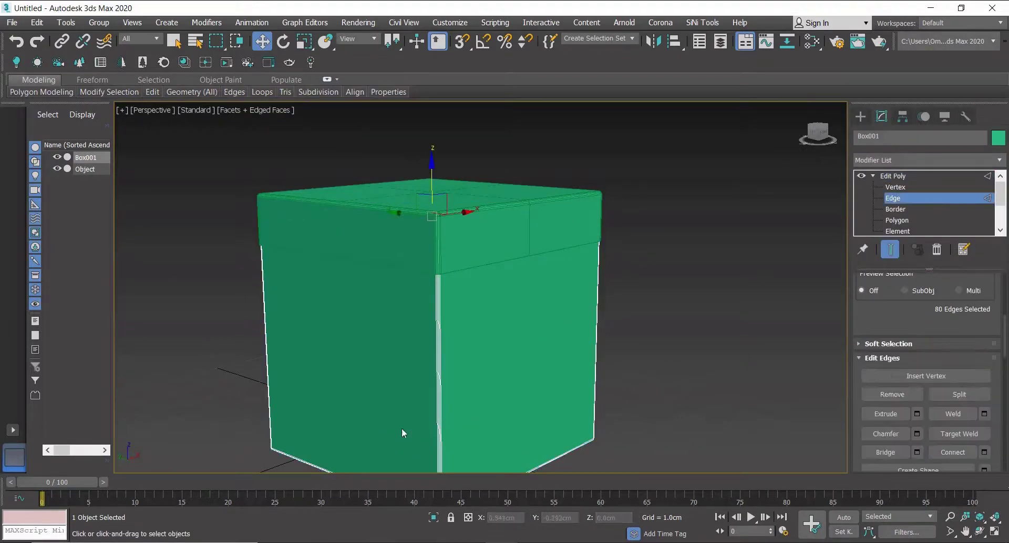
{"action": "double_click", "coordinate": [305, 461]}
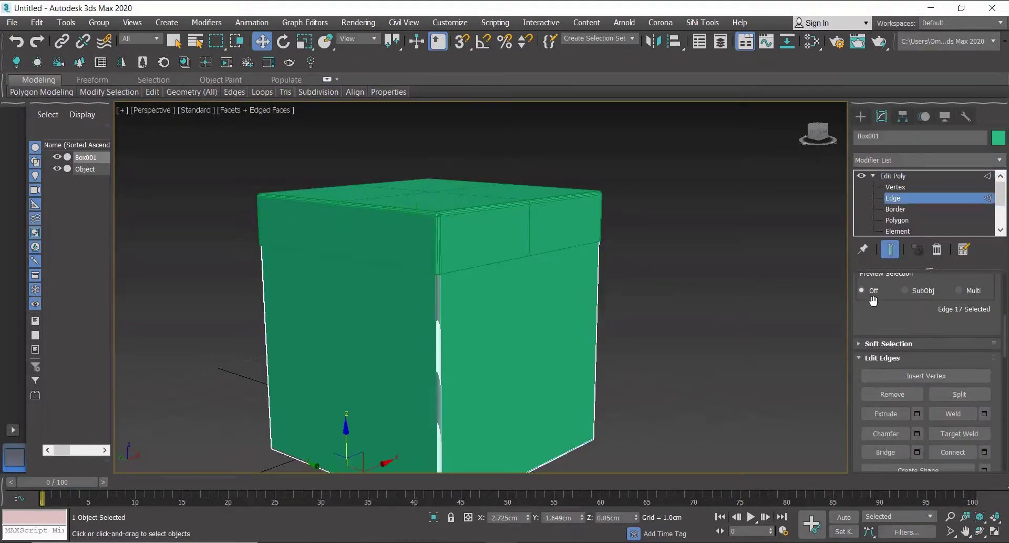
{"action": "scroll", "coordinate": [865, 294], "scroll_direction": "up", "scroll_amount": 2}
{"action": "scroll", "coordinate": [885, 276], "scroll_direction": "down", "scroll_amount": 4}
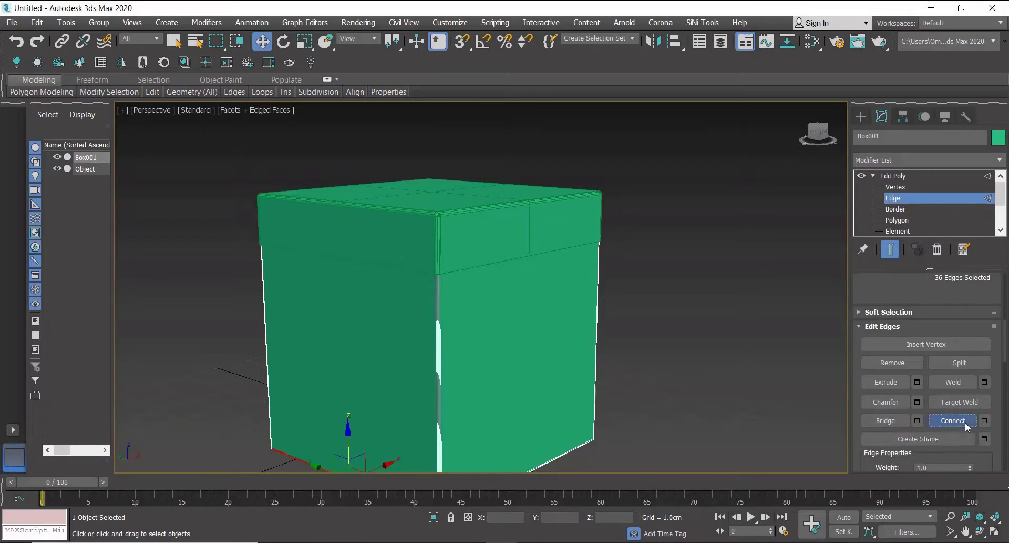
{"action": "left_click", "coordinate": [953, 420]}
Connect the perpendicular ring of box edges to add vertical centre lines on the other sides.
{"action": "left_click", "coordinate": [546, 465]}
{"action": "scroll", "coordinate": [890, 296], "scroll_direction": "up", "scroll_amount": 3}
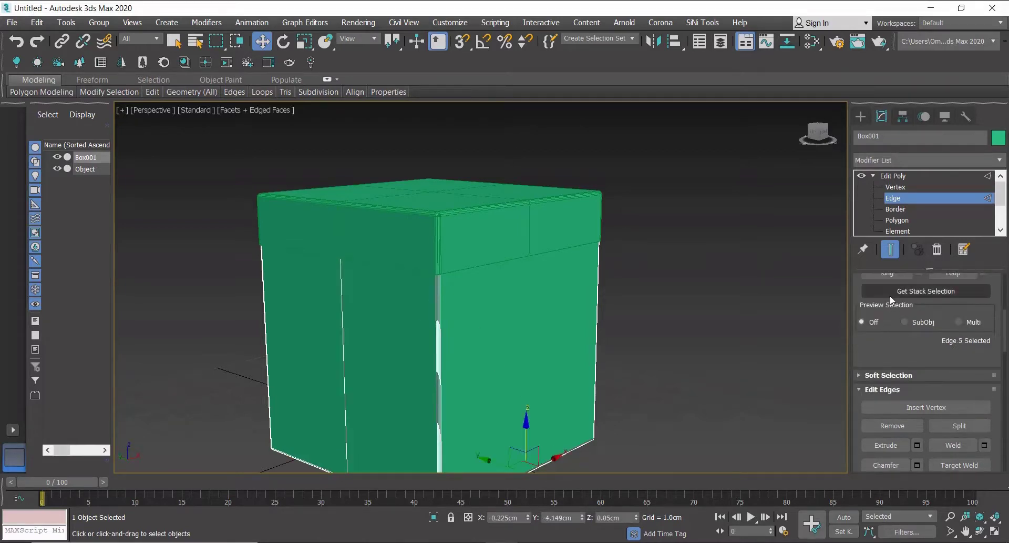
{"action": "left_click", "coordinate": [894, 305]}
{"action": "scroll", "coordinate": [963, 403], "scroll_direction": "down", "scroll_amount": 1}
{"action": "scroll", "coordinate": [963, 402], "scroll_direction": "down", "scroll_amount": 1}
{"action": "left_click", "coordinate": [953, 467]}
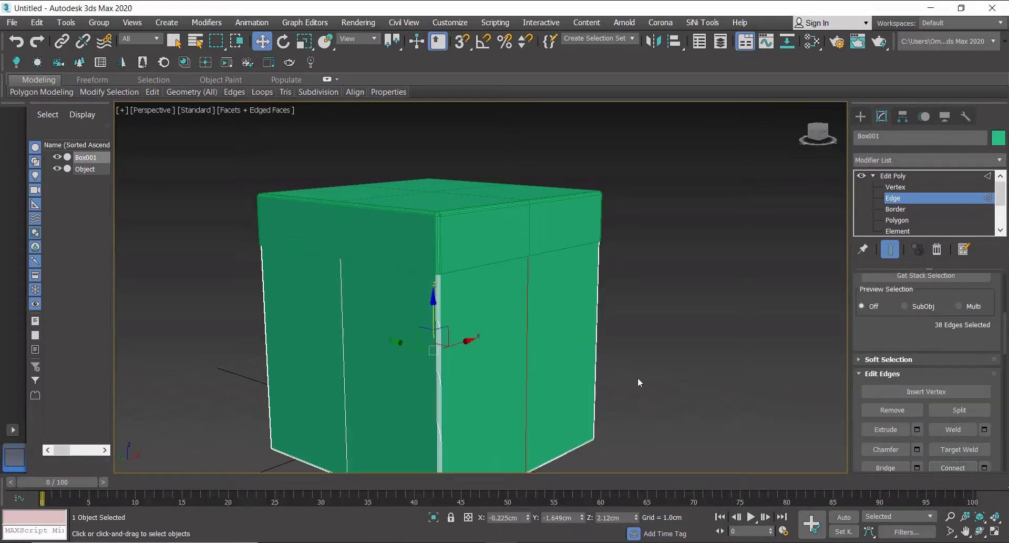
Select the lid's centre-line edge loops and create a shape from them.
{"action": "left_click", "coordinate": [861, 116]}
{"action": "scroll", "coordinate": [628, 196], "scroll_direction": "down", "scroll_amount": 5}
{"action": "middle_click_drag", "start_coordinate": [629, 197], "coordinate": [631, 287], "text": "alt"}
{"action": "scroll", "coordinate": [564, 198], "scroll_direction": "up", "scroll_amount": 4}
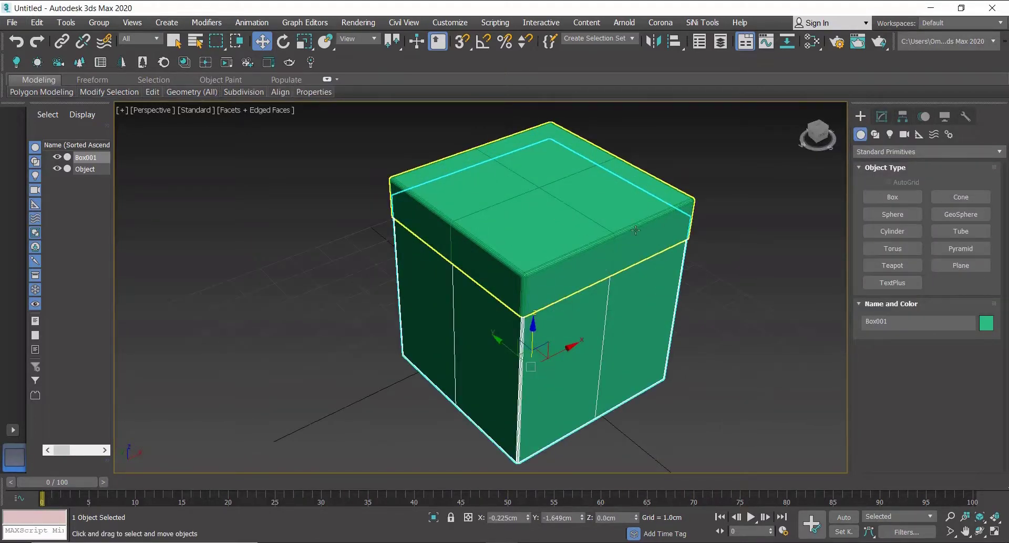
{"action": "left_click", "coordinate": [572, 253]}
{"action": "middle_click_drag", "start_coordinate": [609, 222], "coordinate": [606, 212], "text": "alt"}
{"action": "scroll", "coordinate": [606, 212], "scroll_direction": "up", "scroll_amount": 1}
{"action": "left_click", "coordinate": [885, 120]}
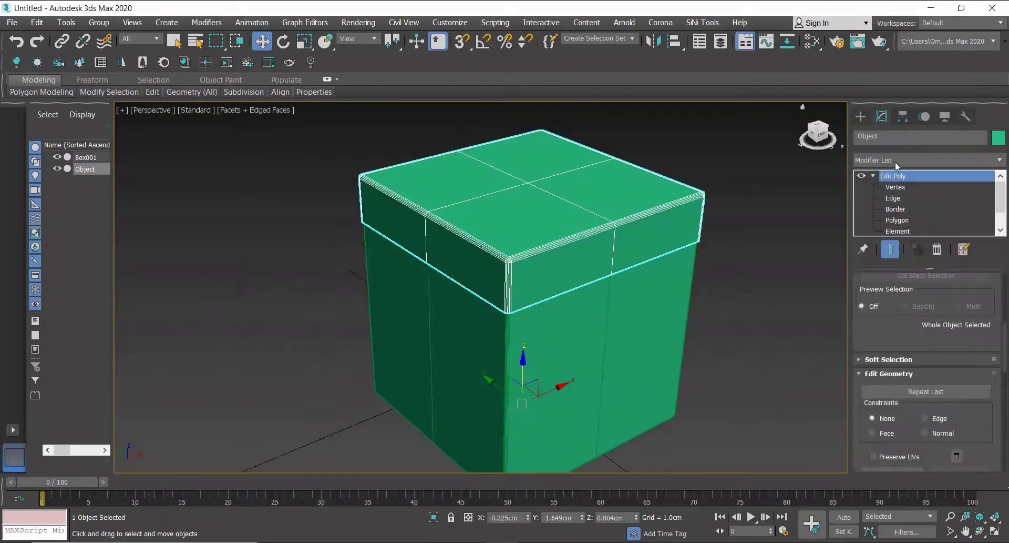
{"action": "left_click", "coordinate": [893, 198]}
{"action": "scroll", "coordinate": [597, 207], "scroll_direction": "up", "scroll_amount": 2}
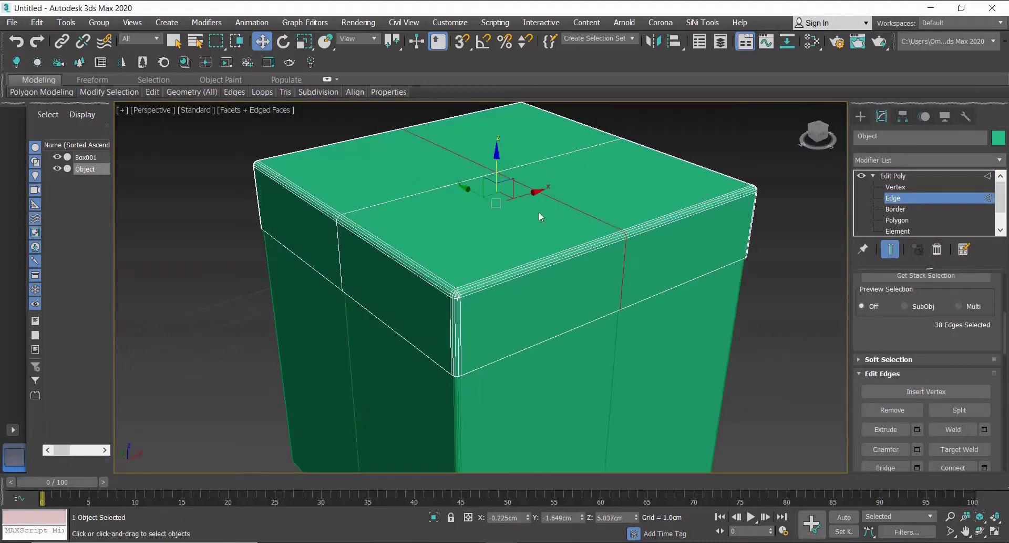
{"action": "double_click", "coordinate": [443, 185], "text": "ctrl"}
{"action": "scroll", "coordinate": [983, 394], "scroll_direction": "down", "scroll_amount": 8}
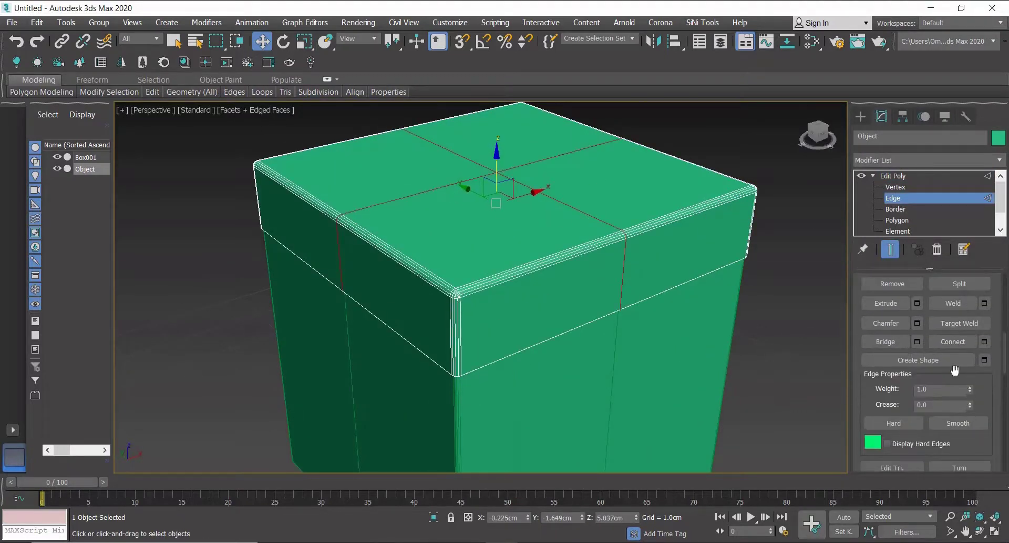
{"action": "left_click", "coordinate": [926, 365]}
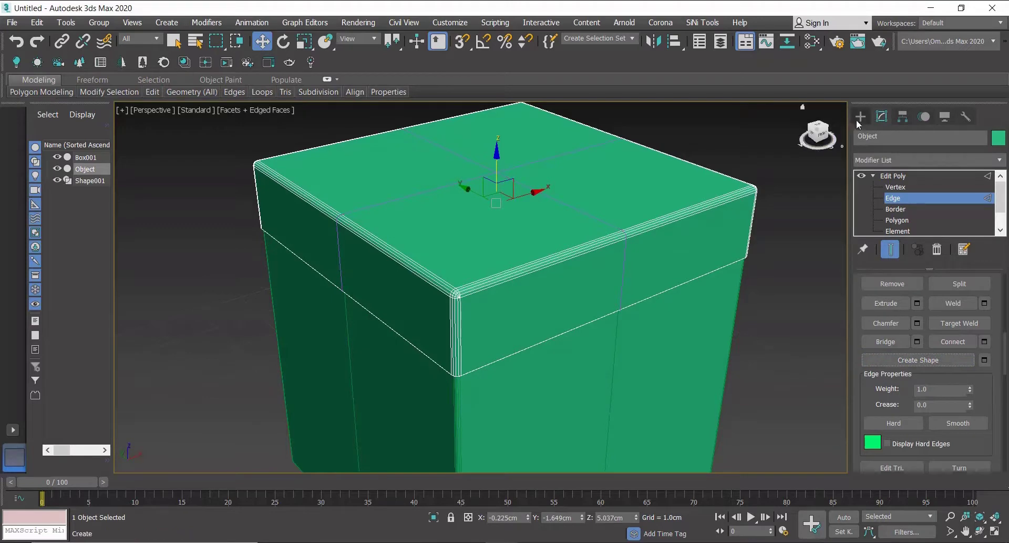
Select the box's vertical centre-line edge loops and create a shape from them.
{"action": "left_click", "coordinate": [859, 116]}
{"action": "left_click", "coordinate": [725, 305]}
{"action": "left_click", "coordinate": [883, 117]}
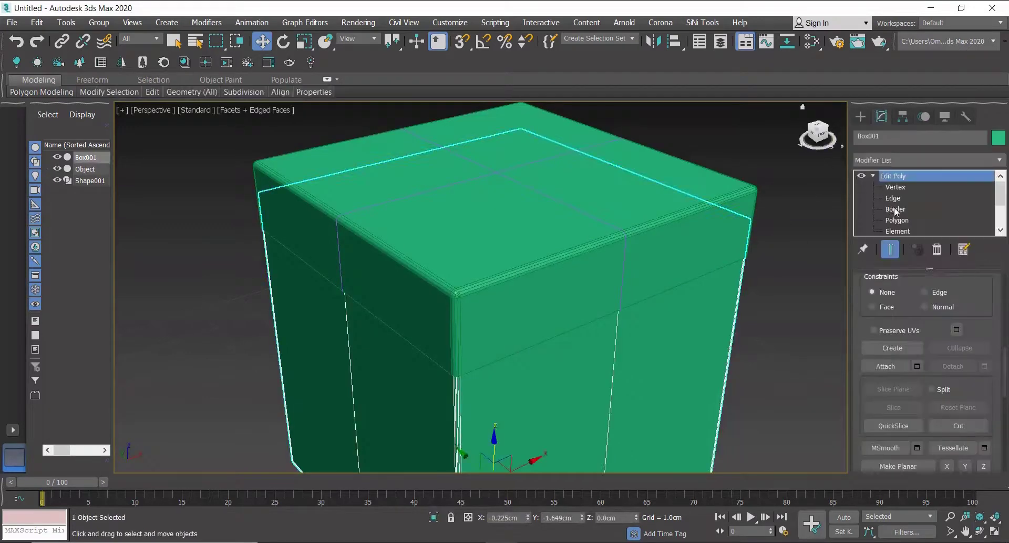
{"action": "left_click", "coordinate": [893, 198]}
{"action": "left_click", "coordinate": [617, 366]}
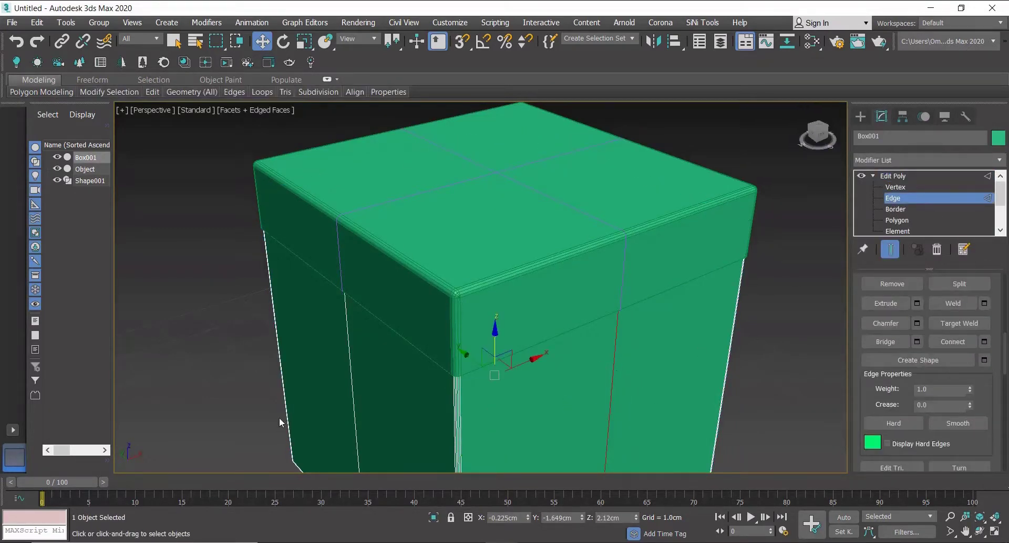
{"action": "left_click", "coordinate": [919, 359]}
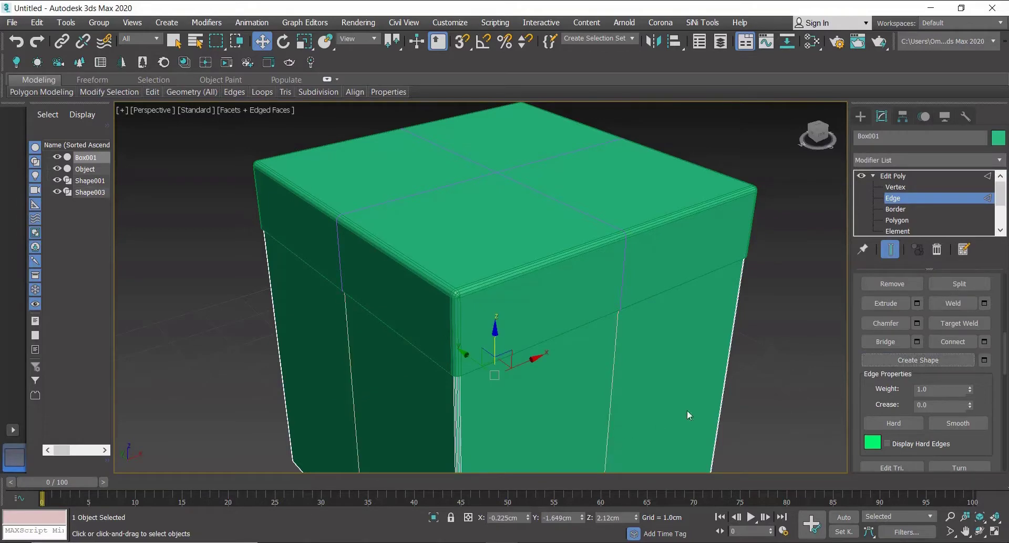
Select both extracted shapes and apply a Sweep modifier to them.
{"action": "left_click", "coordinate": [860, 117]}
{"action": "left_click", "coordinate": [604, 222]}
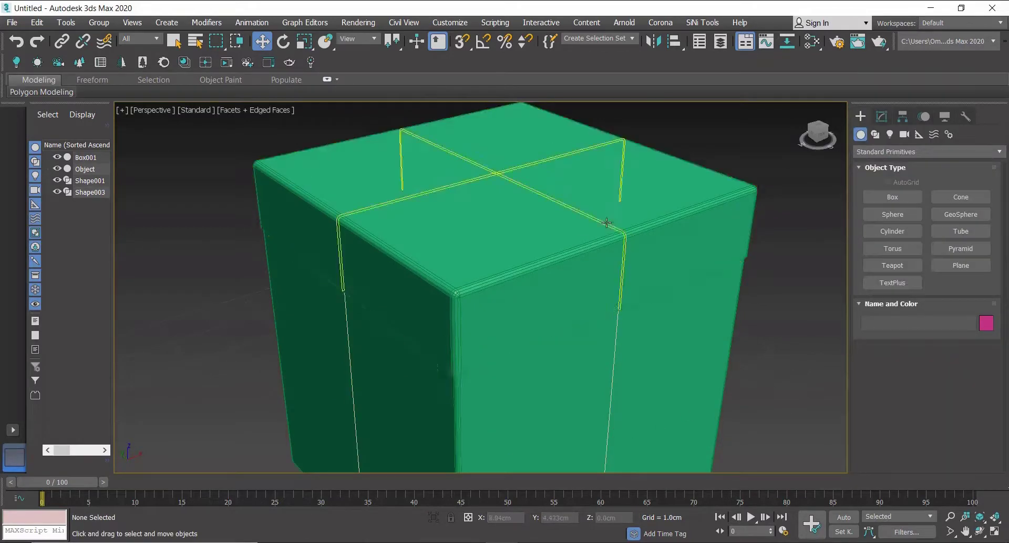
{"action": "left_click", "coordinate": [618, 341], "text": "ctrl"}
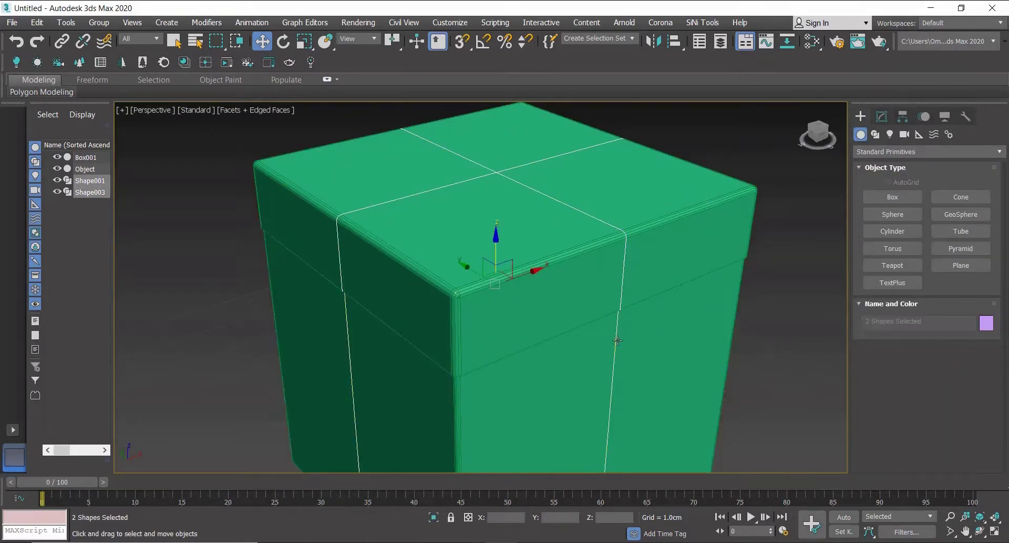
{"action": "left_click", "coordinate": [882, 116]}
{"action": "left_click", "coordinate": [895, 159]}
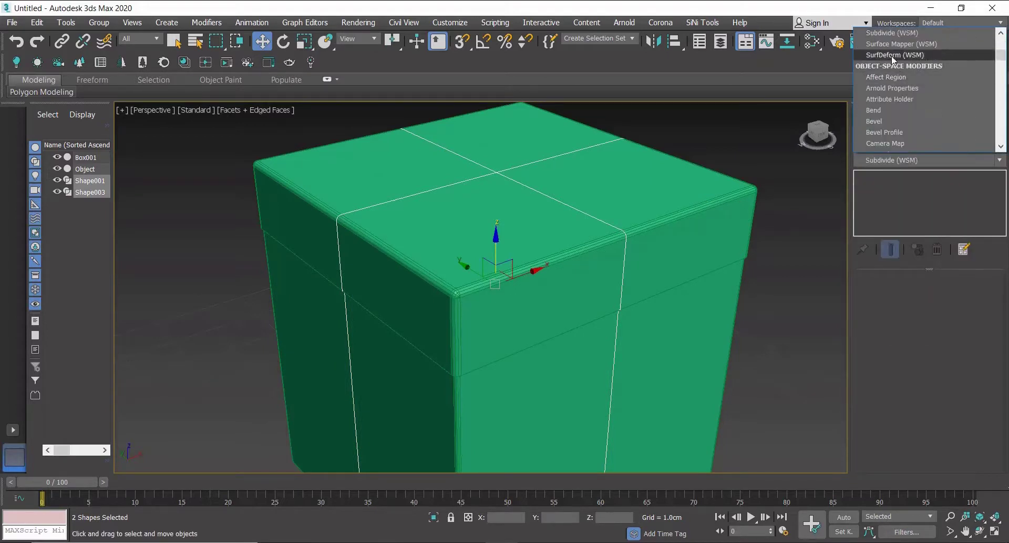
{"action": "scroll", "coordinate": [899, 79], "scroll_direction": "down", "scroll_amount": 1}
{"action": "key", "text": "s"}
{"action": "scroll", "coordinate": [904, 105], "scroll_direction": "down", "scroll_amount": 4}
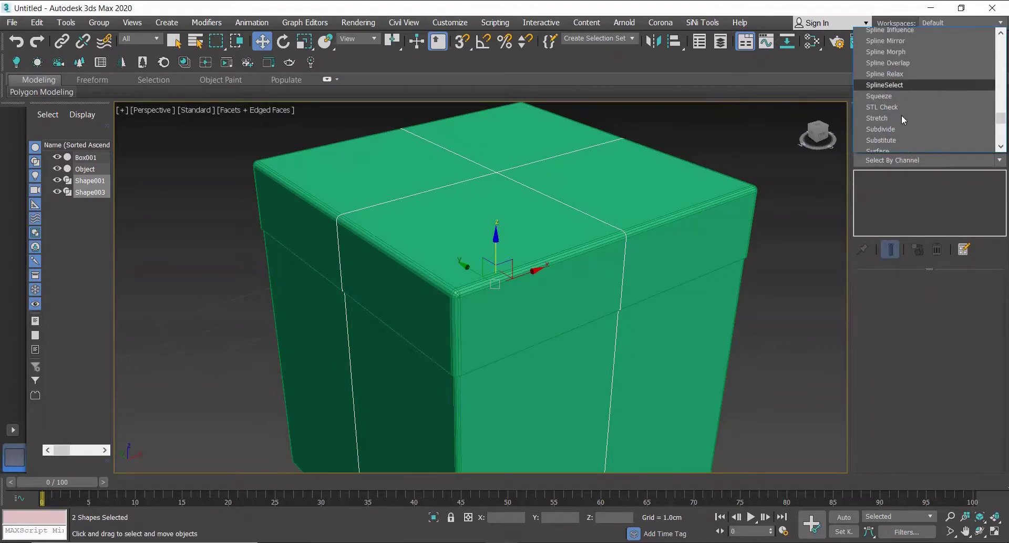
{"action": "scroll", "coordinate": [901, 114], "scroll_direction": "down", "scroll_amount": 2}
{"action": "left_click", "coordinate": [894, 80]}
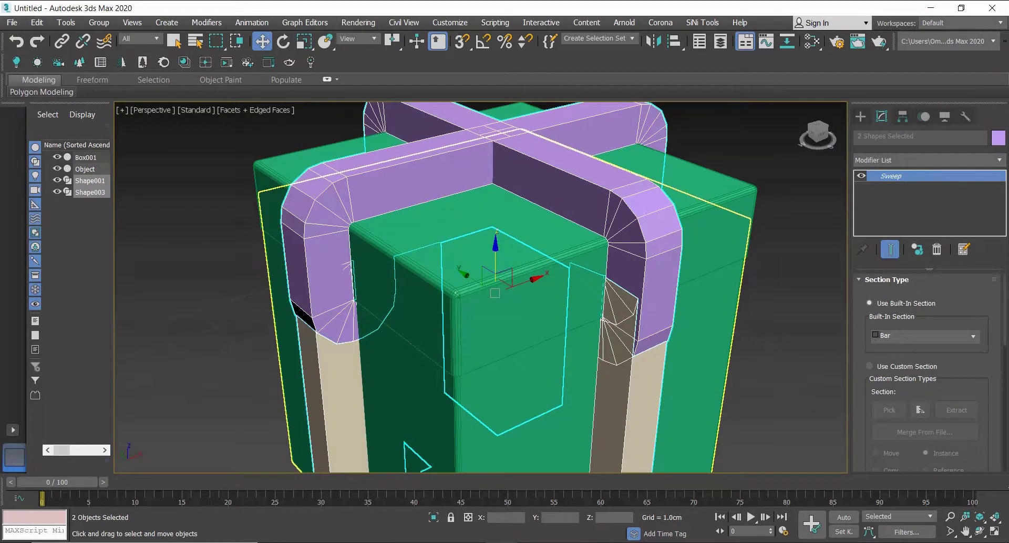
{"action": "scroll", "coordinate": [896, 336], "scroll_direction": "down", "scroll_amount": 3}
{"action": "scroll", "coordinate": [906, 386], "scroll_direction": "down", "scroll_amount": 1}
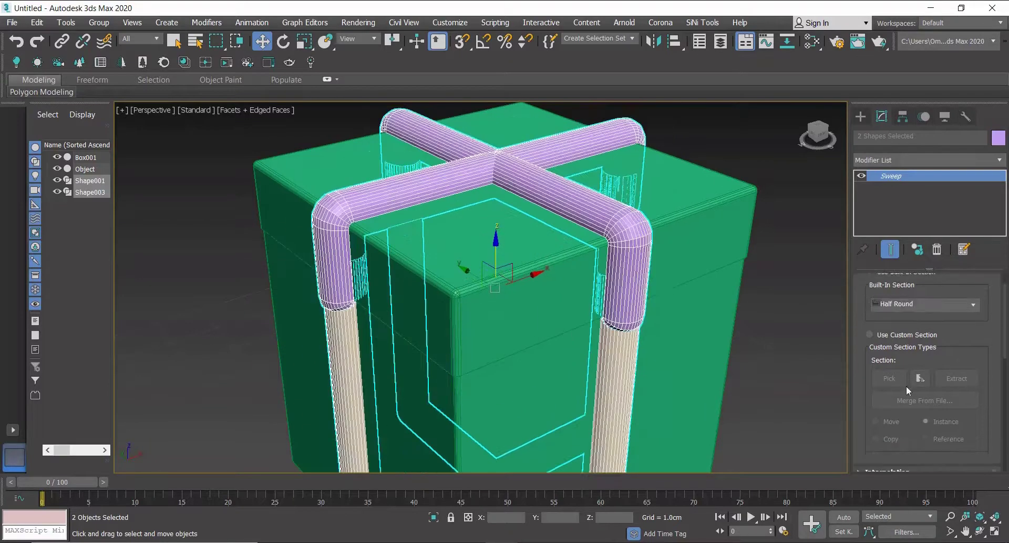
Set the Sweep section's length to 0.02 cm and its width to 0.5 cm.
{"action": "scroll", "coordinate": [957, 323], "scroll_direction": "up", "scroll_amount": 3}
{"action": "scroll", "coordinate": [997, 396], "scroll_direction": "down", "scroll_amount": 5}
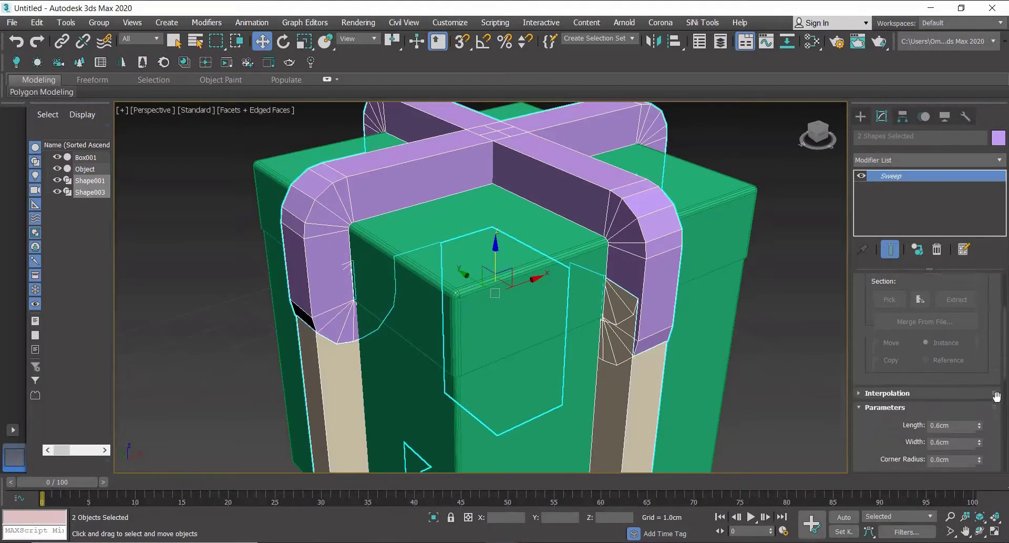
{"action": "scroll", "coordinate": [996, 396], "scroll_direction": "down", "scroll_amount": 3}
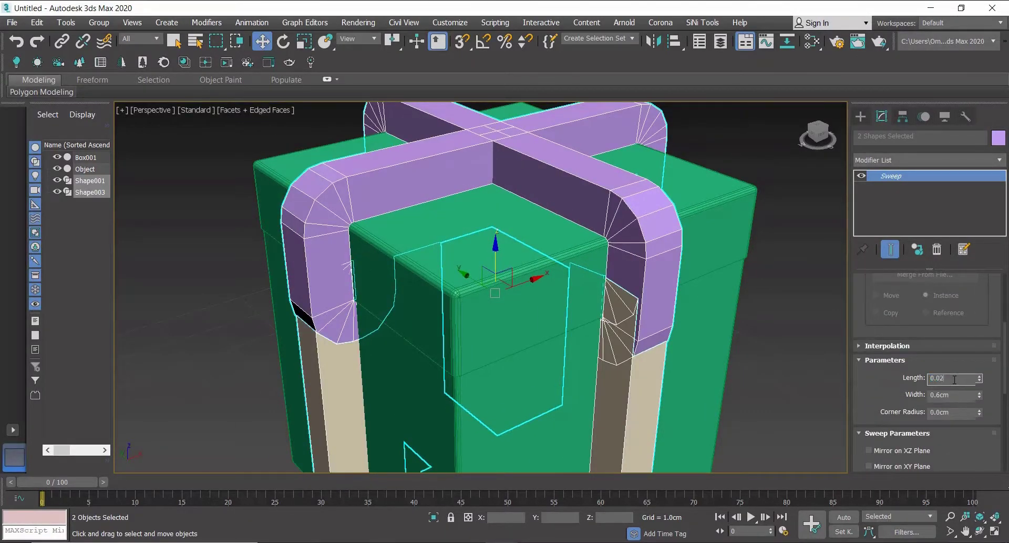
{"action": "key", "text": "Return"}
{"action": "scroll", "coordinate": [611, 229], "scroll_direction": "up", "scroll_amount": 6}
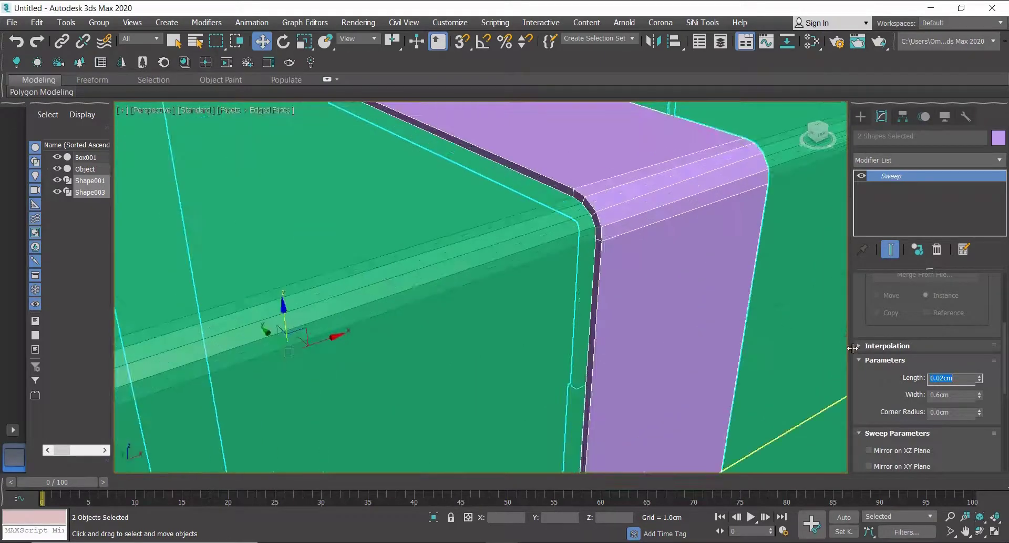
{"action": "left_click", "coordinate": [949, 394]}
{"action": "key", "text": "alt+Tab"}
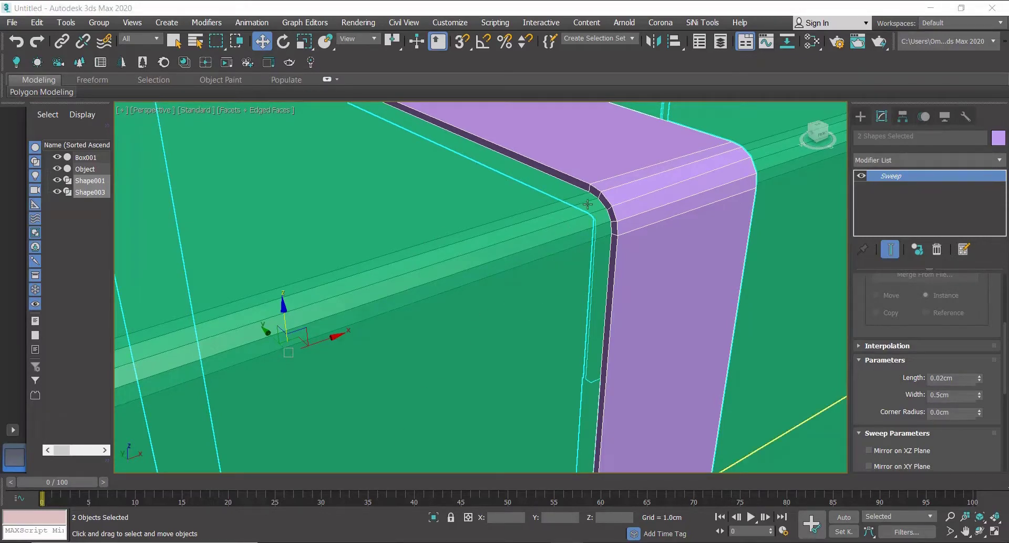
Set the Sweep's pivot alignment to the centre point.
{"action": "scroll", "coordinate": [508, 328], "scroll_direction": "down", "scroll_amount": 8}
{"action": "middle_click_drag", "start_coordinate": [498, 327], "coordinate": [556, 438], "text": "alt"}
{"action": "scroll", "coordinate": [552, 364], "scroll_direction": "up", "scroll_amount": 10}
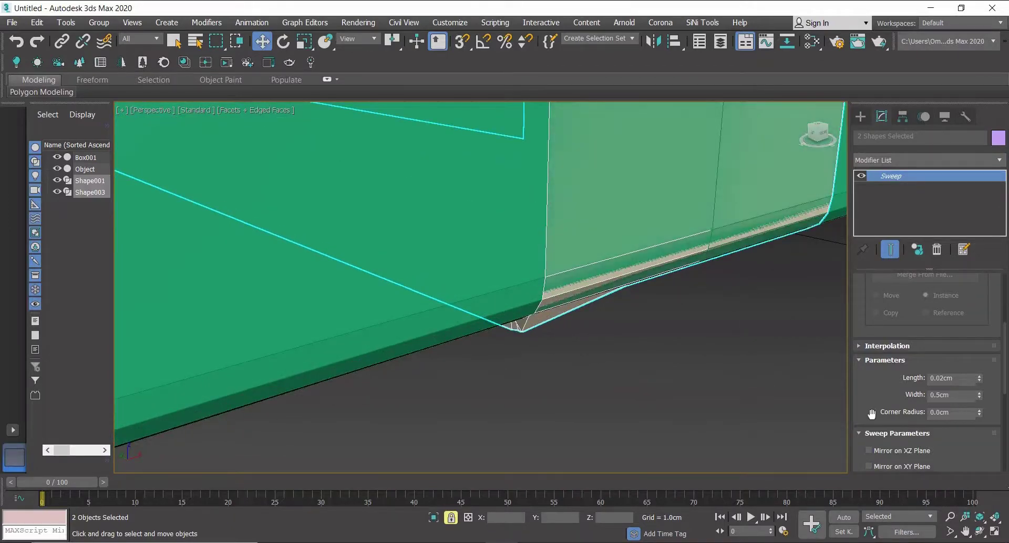
{"action": "scroll", "coordinate": [903, 406], "scroll_direction": "down", "scroll_amount": 7}
{"action": "left_click", "coordinate": [888, 422]}
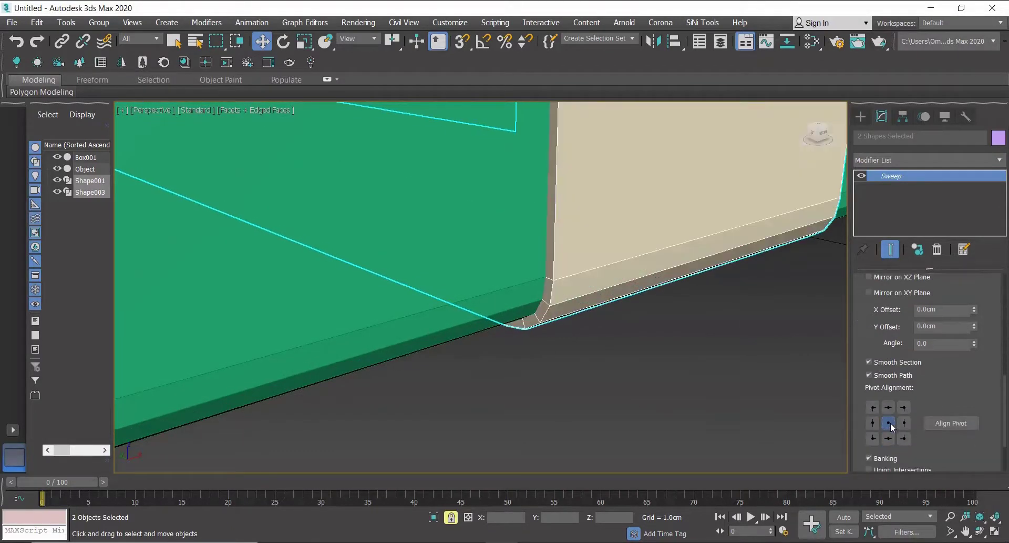
Orbit and zoom around the box to inspect the swept ribbon from several angles.
{"action": "key", "text": "z"}
{"action": "scroll", "coordinate": [570, 279], "scroll_direction": "up", "scroll_amount": 10}
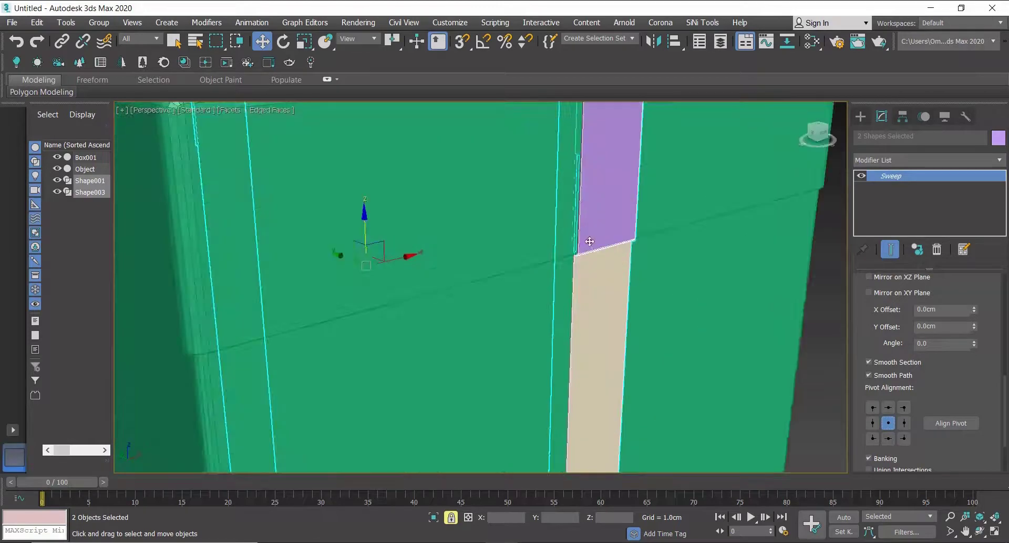
{"action": "scroll", "coordinate": [579, 250], "scroll_direction": "down", "scroll_amount": 6}
{"action": "middle_click_drag", "start_coordinate": [588, 308], "coordinate": [591, 203]}
{"action": "middle_click_drag", "start_coordinate": [606, 342], "coordinate": [594, 221]}
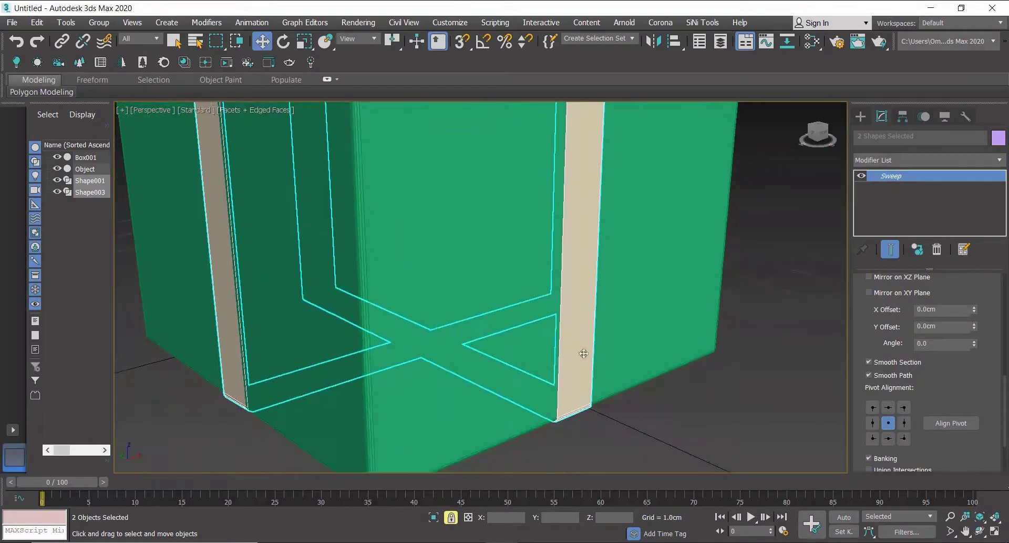
{"action": "scroll", "coordinate": [579, 446], "scroll_direction": "up", "scroll_amount": 5}
{"action": "scroll", "coordinate": [531, 392], "scroll_direction": "up", "scroll_amount": 3}
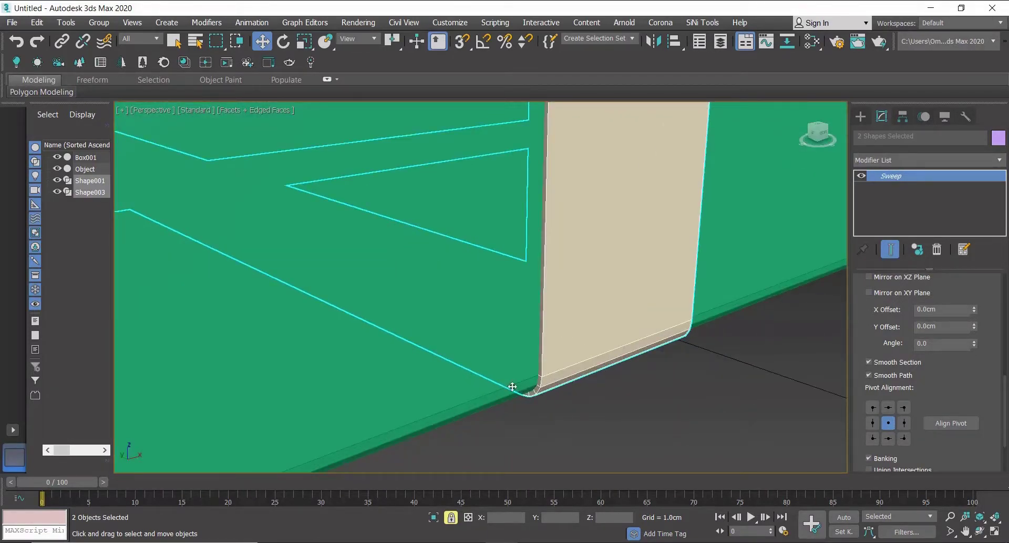
{"action": "scroll", "coordinate": [547, 436], "scroll_direction": "down", "scroll_amount": 8}
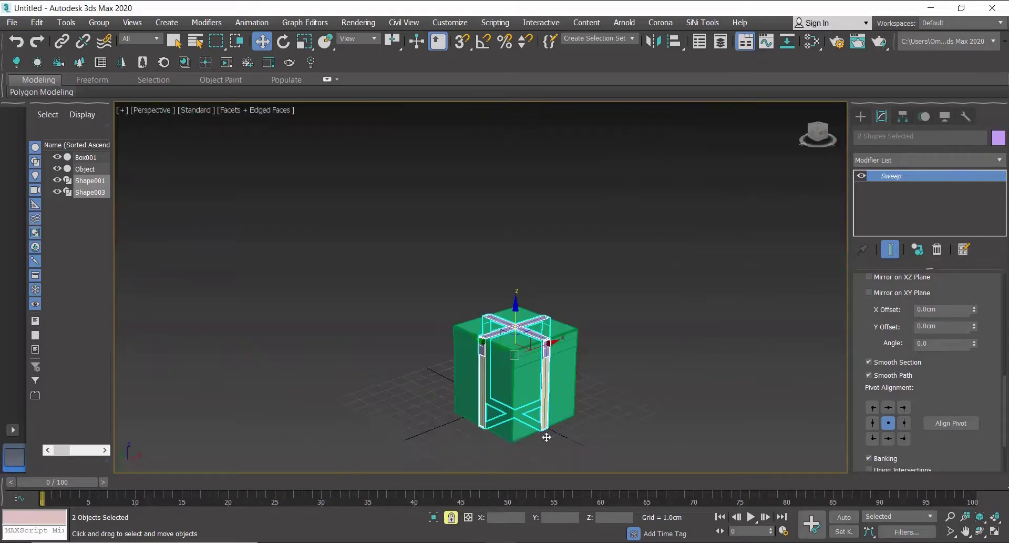
{"action": "left_click", "coordinate": [453, 522]}
{"action": "scroll", "coordinate": [595, 390], "scroll_direction": "down", "scroll_amount": 3}
{"action": "middle_click_drag", "start_coordinate": [595, 390], "coordinate": [561, 385], "text": "alt"}
{"action": "scroll", "coordinate": [561, 385], "scroll_direction": "up", "scroll_amount": 3}
{"action": "left_click", "coordinate": [663, 311]}
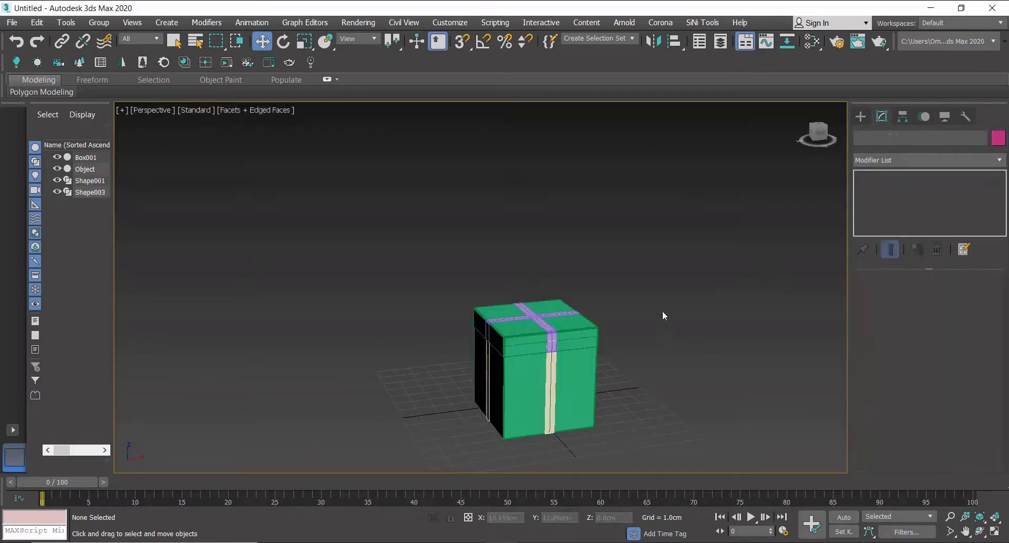
{"action": "mouse_move", "coordinate": [601, 346]}
{"action": "middle_mouse_down"}
{"action": "mouse_move", "coordinate": [571, 320]}
{"action": "mouse_move", "coordinate": [535, 325]}
{"action": "middle_mouse_up"}
{"action": "left_click", "coordinate": [268, 112]}
{"action": "left_click", "coordinate": [305, 237]}
{"action": "scroll", "coordinate": [535, 325], "scroll_direction": "up", "scroll_amount": 3}
{"action": "scroll", "coordinate": [631, 326], "scroll_direction": "down", "scroll_amount": 4}
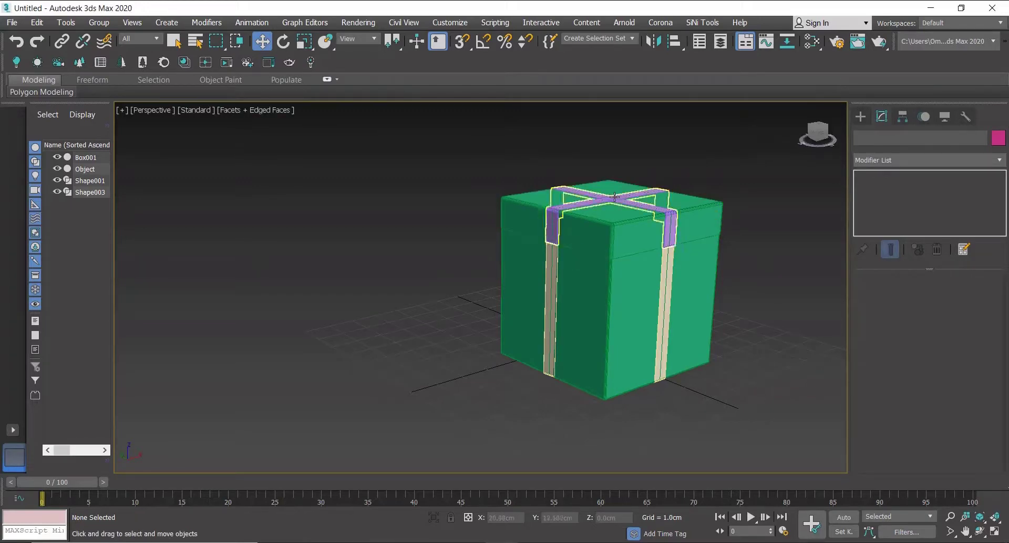
Draw an open curved loop line in the front view as one half of a ribbon bow.
{"action": "left_click", "coordinate": [861, 116]}
{"action": "key", "text": "f"}
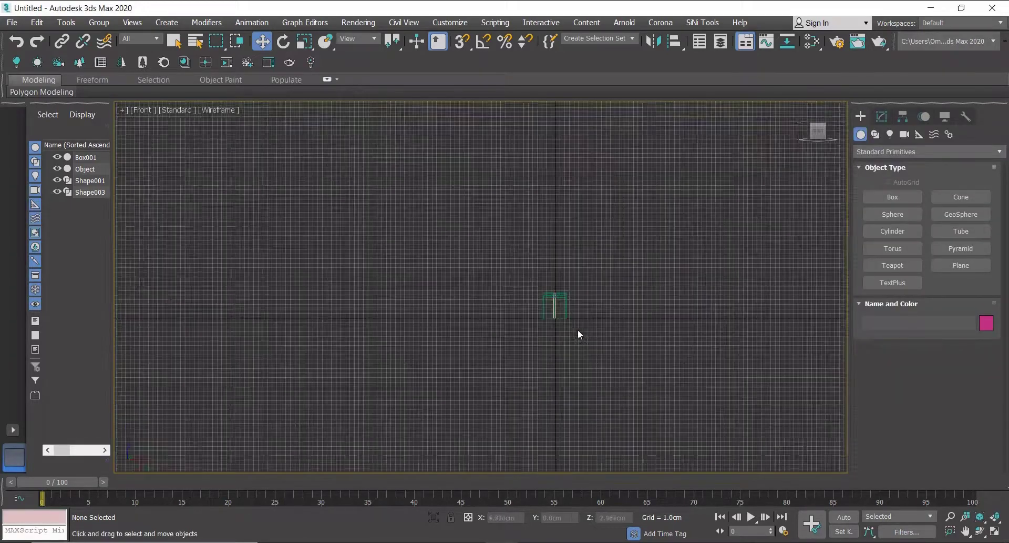
{"action": "mouse_move", "coordinate": [579, 330]}
{"action": "middle_mouse_down"}
{"action": "mouse_move", "coordinate": [541, 333]}
{"action": "mouse_move", "coordinate": [572, 334]}
{"action": "middle_mouse_up"}
{"action": "scroll", "coordinate": [546, 338], "scroll_direction": "up", "scroll_amount": 5}
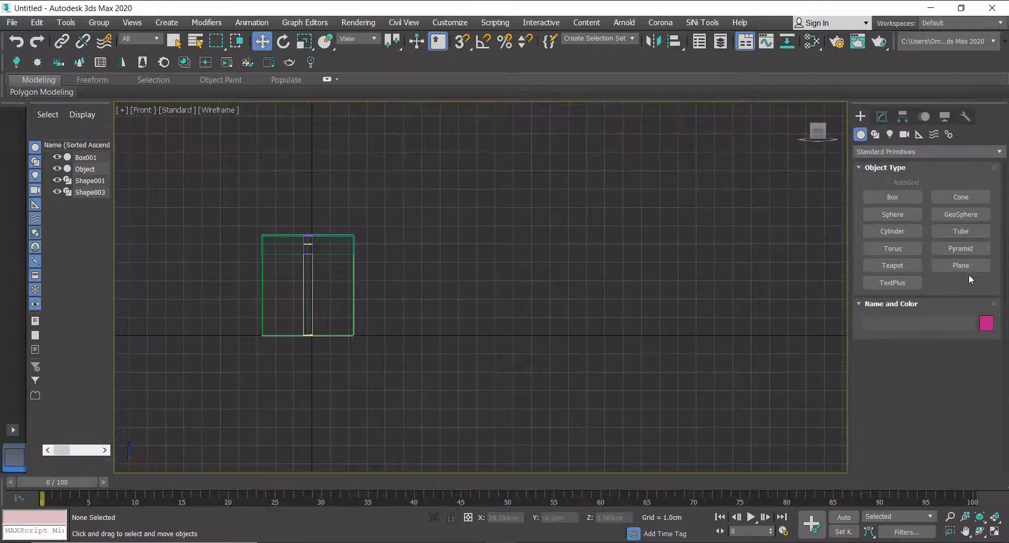
{"action": "left_click", "coordinate": [875, 135]}
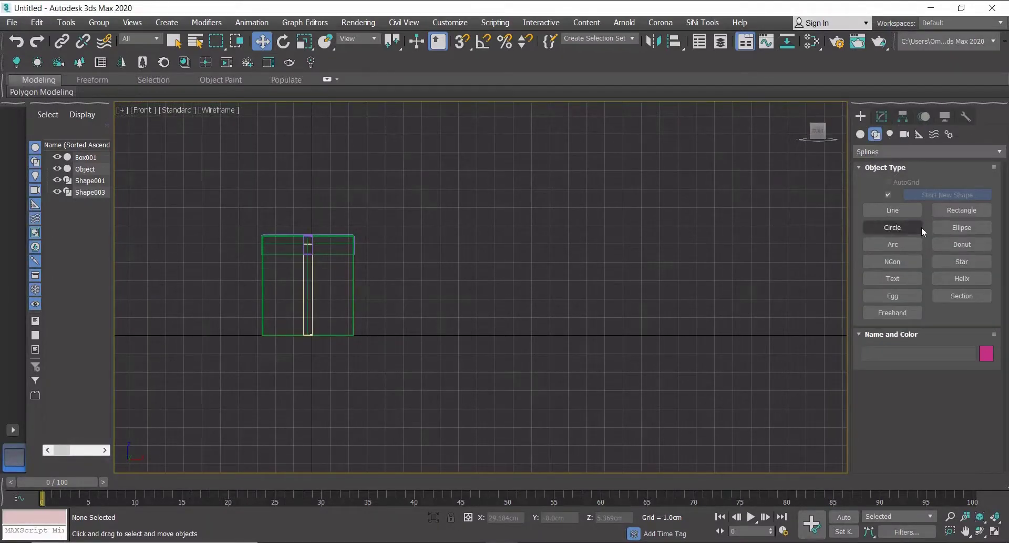
{"action": "left_click", "coordinate": [893, 210]}
{"action": "scroll", "coordinate": [463, 326], "scroll_direction": "up", "scroll_amount": 3}
{"action": "left_click", "coordinate": [459, 327]}
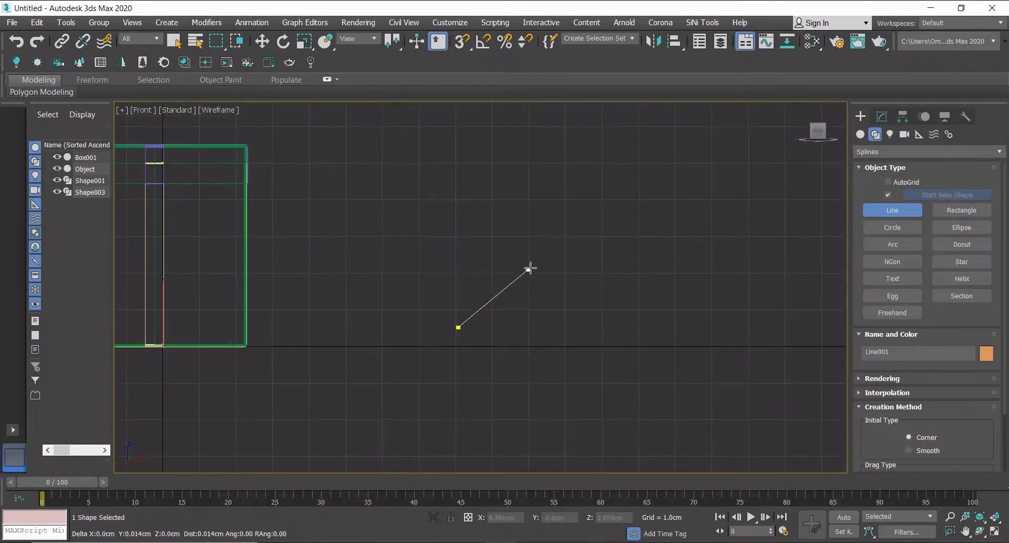
{"action": "left_click", "coordinate": [665, 349]}
{"action": "left_click", "coordinate": [554, 366]}
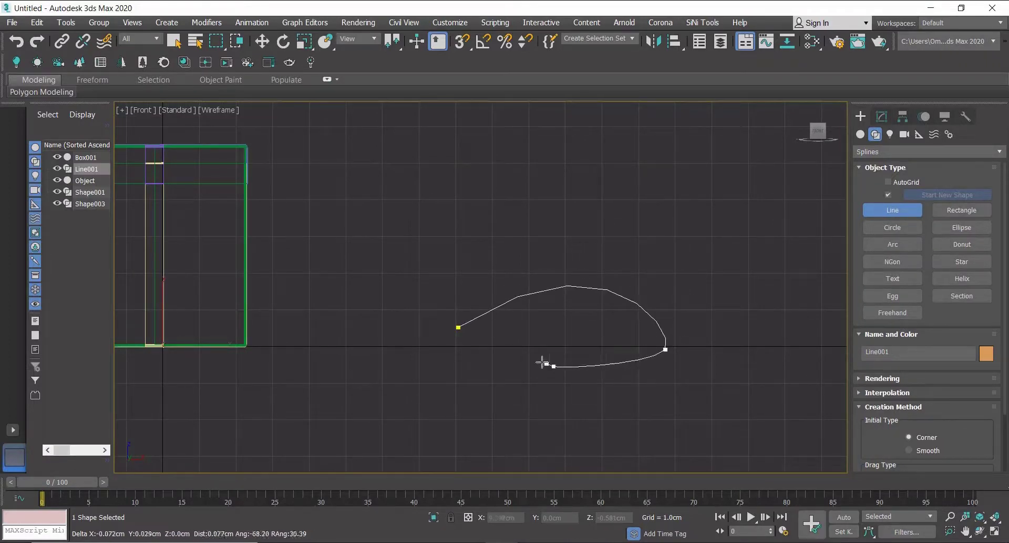
{"action": "left_click", "coordinate": [461, 347]}
{"action": "right_click", "coordinate": [513, 319]}
Enable adaptive interpolation on the bow line to smooth its curve.
{"action": "scroll", "coordinate": [475, 344], "scroll_direction": "up", "scroll_amount": 3}
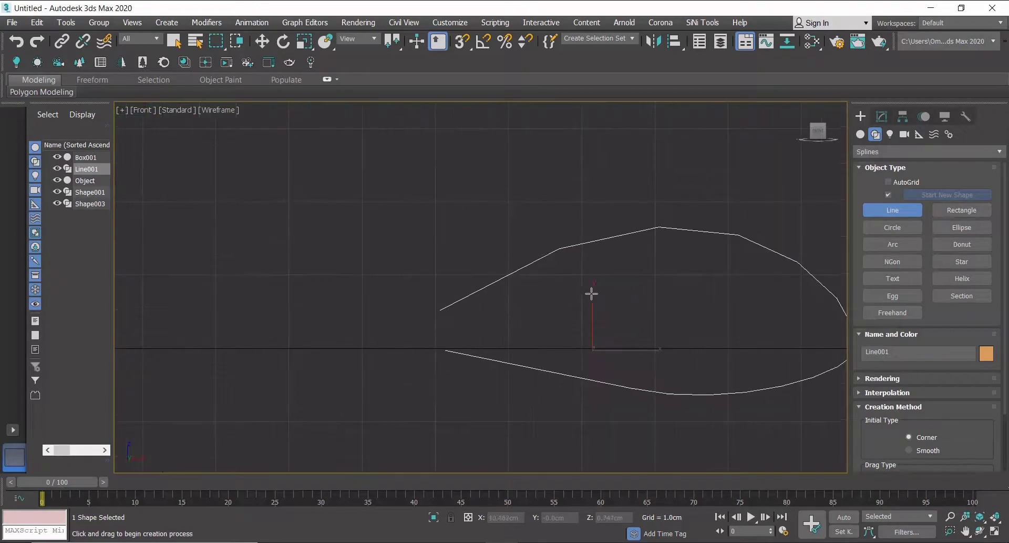
{"action": "middle_click_drag", "start_coordinate": [566, 304], "coordinate": [516, 309]}
{"action": "key", "text": "w"}
{"action": "left_click", "coordinate": [882, 116]}
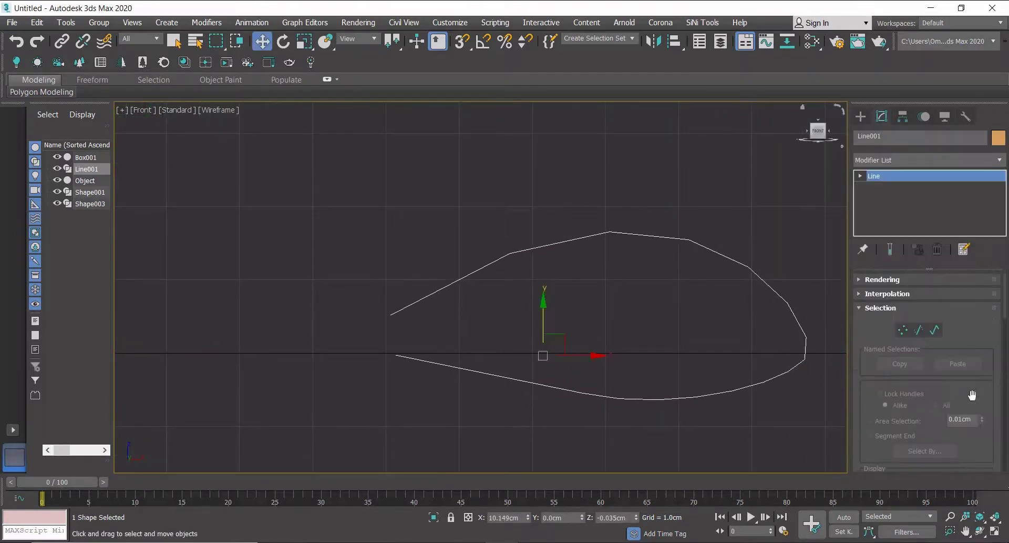
{"action": "left_click", "coordinate": [887, 294]}
{"action": "left_click", "coordinate": [921, 341]}
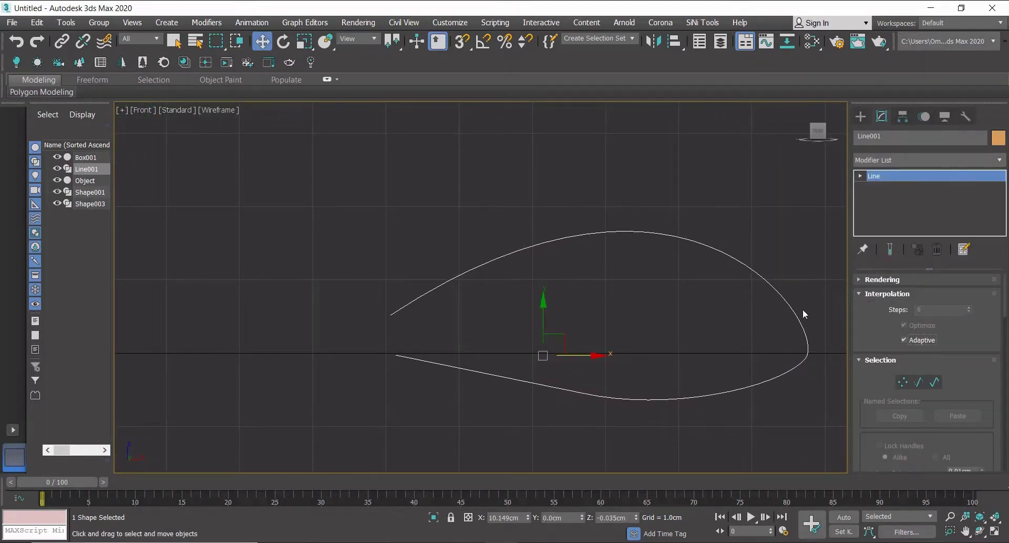
Mirror a copy of the bow line along the X axis.
{"action": "left_click", "coordinate": [861, 116]}
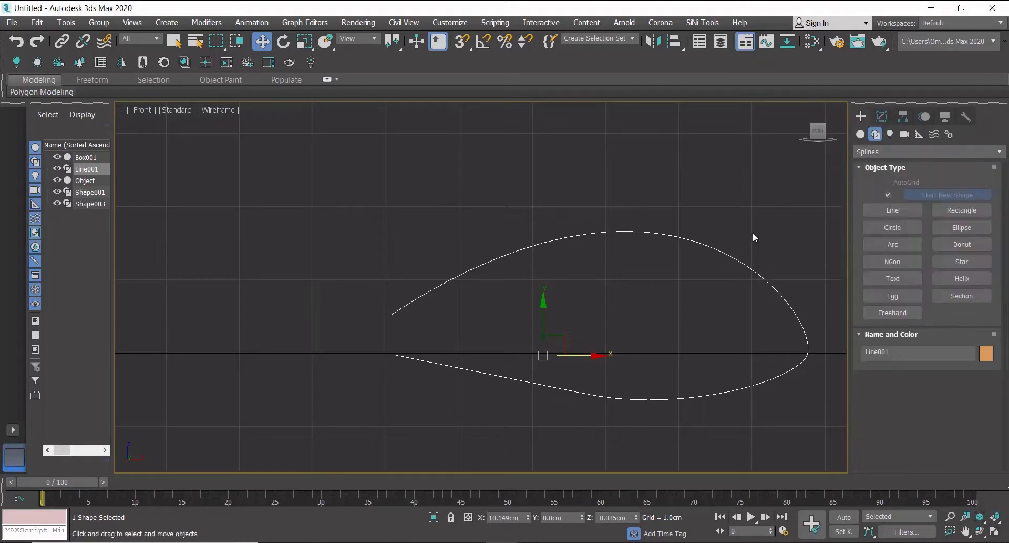
{"action": "middle_click_drag", "start_coordinate": [753, 232], "coordinate": [747, 232]}
{"action": "left_click", "coordinate": [656, 43]}
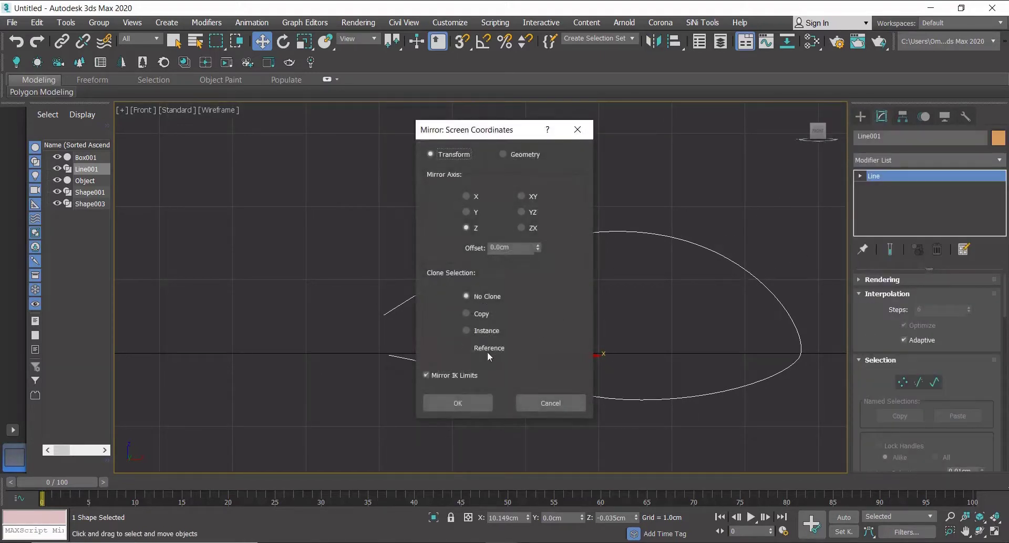
{"action": "left_click", "coordinate": [468, 197]}
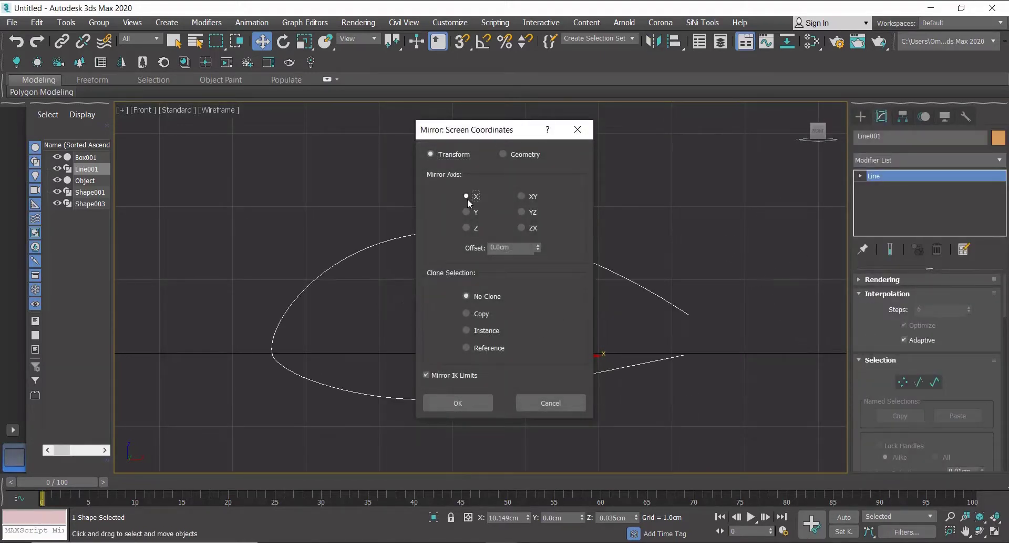
{"action": "left_click", "coordinate": [476, 316]}
{"action": "left_click", "coordinate": [465, 403]}
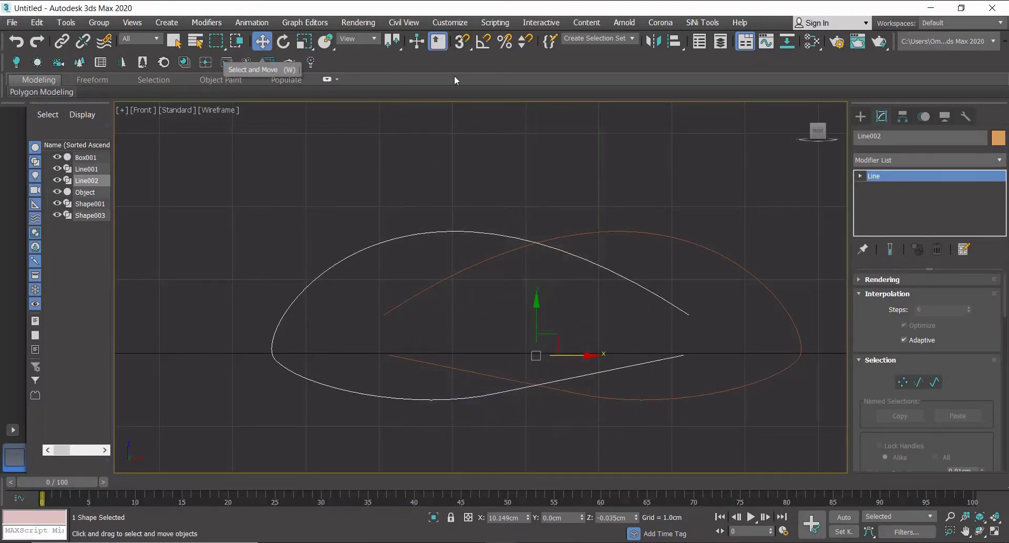
Move the mirrored copy with vertex snapping so its open ends meet the original line's ends.
{"action": "key", "text": "s"}
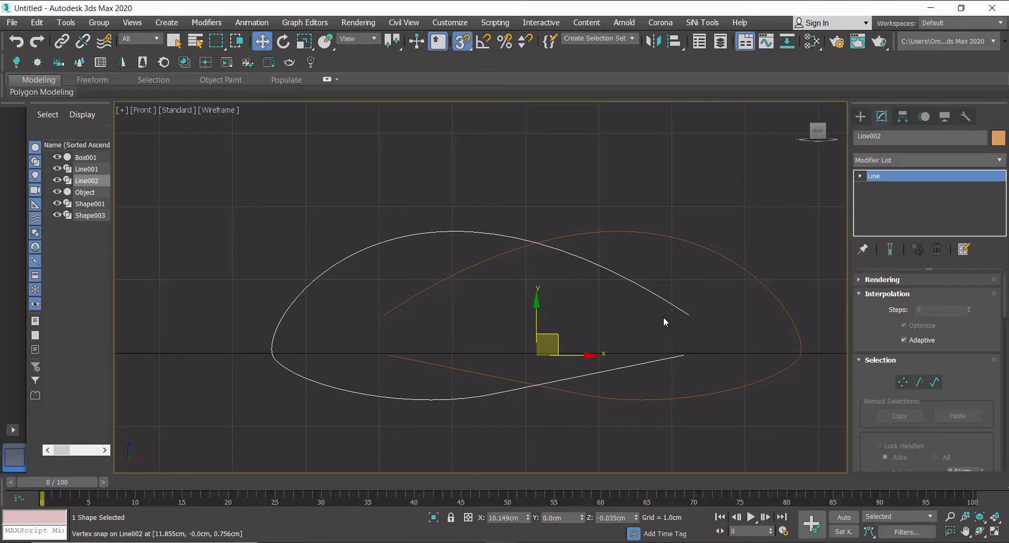
{"action": "left_click_drag", "start_coordinate": [690, 315], "coordinate": [390, 317]}
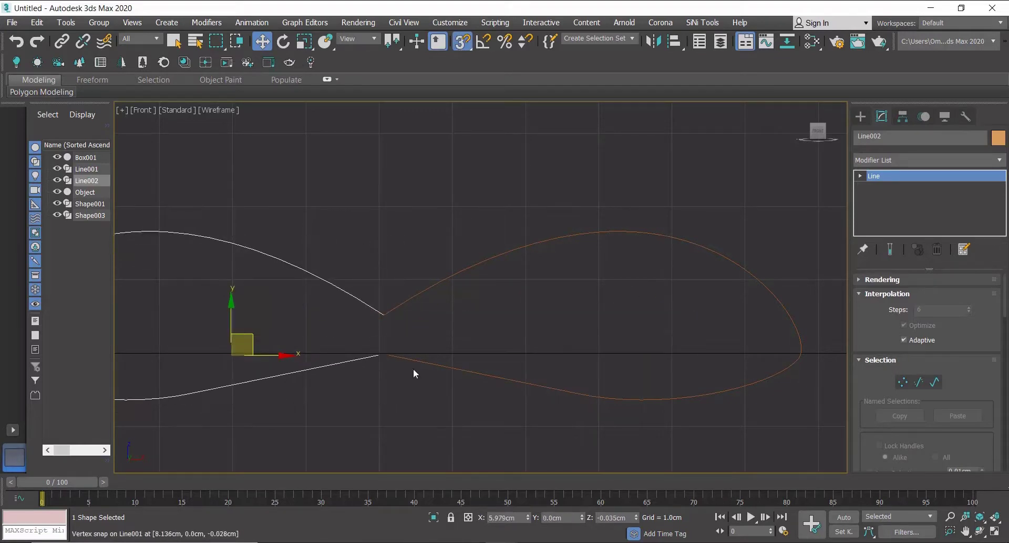
{"action": "middle_click_drag", "start_coordinate": [413, 368], "coordinate": [467, 322]}
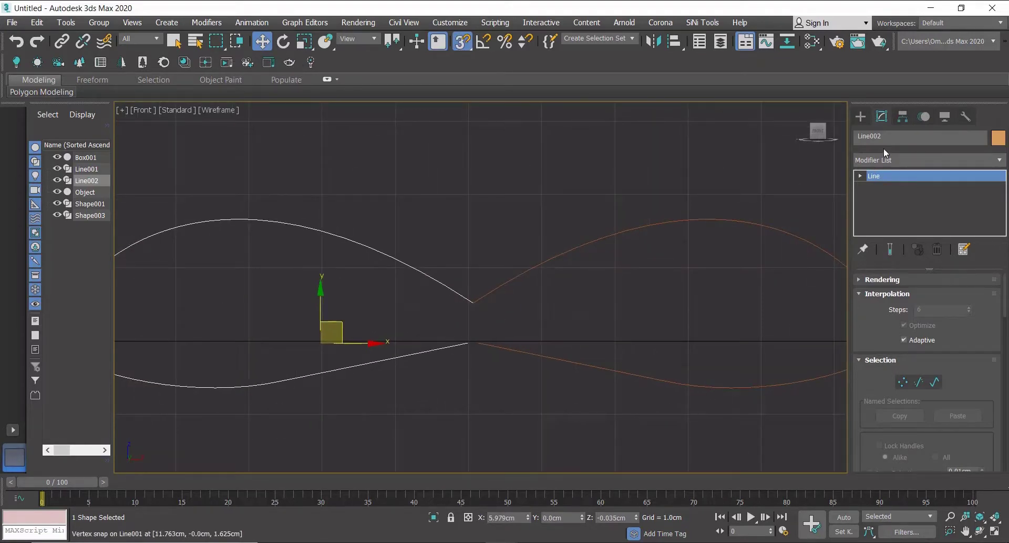
Centre the mirrored line's pivot on the object using Affect Pivot Only.
{"action": "left_click", "coordinate": [904, 117]}
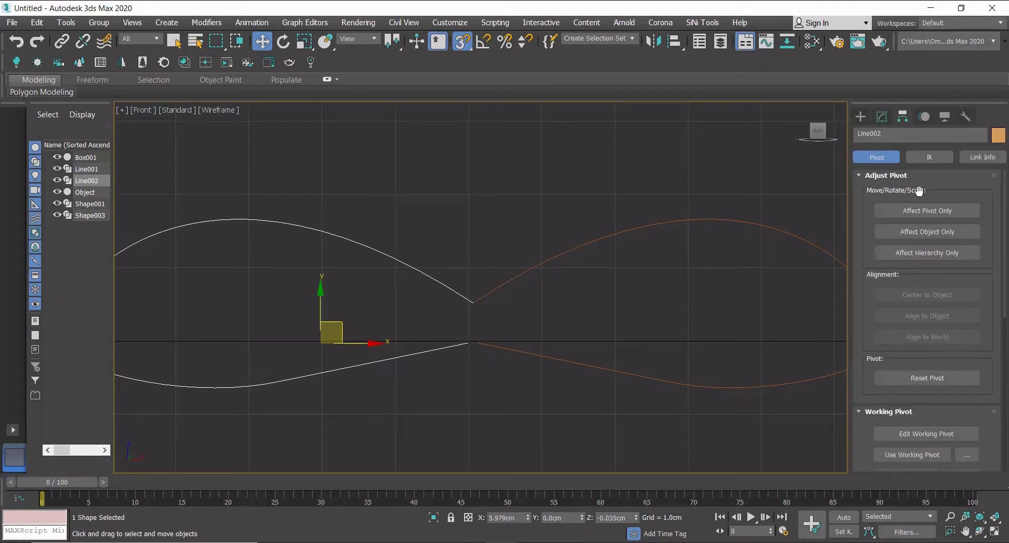
{"action": "left_click", "coordinate": [935, 213]}
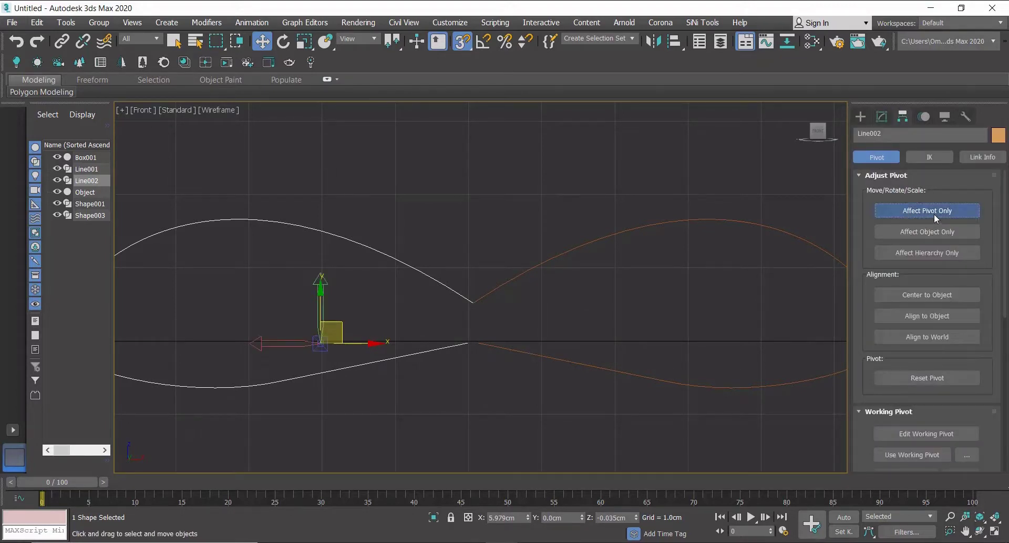
{"action": "left_click", "coordinate": [928, 295]}
{"action": "left_click", "coordinate": [861, 116]}
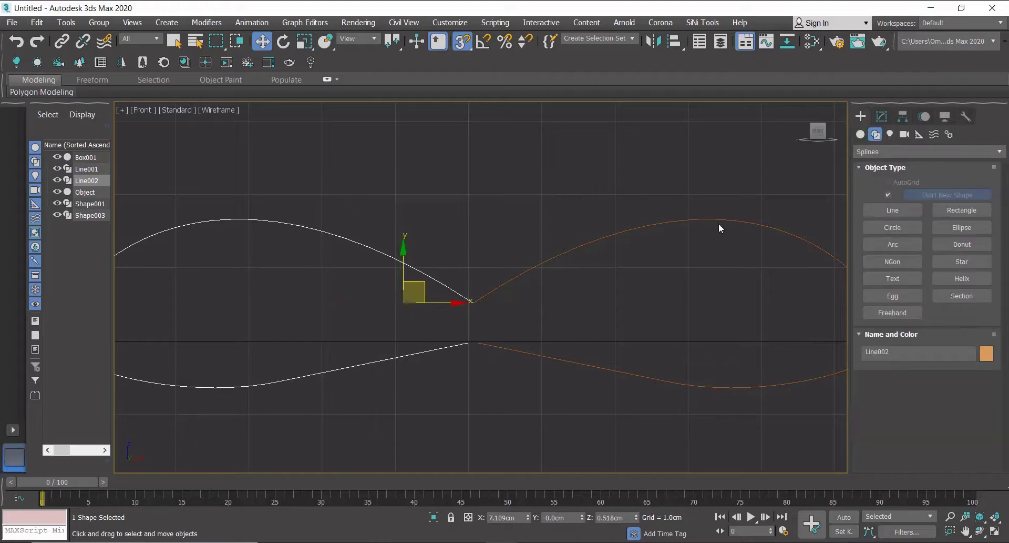
Convert the mirrored line to an editable spline.
{"action": "left_click", "coordinate": [881, 117]}
{"action": "right_click", "coordinate": [427, 276]}
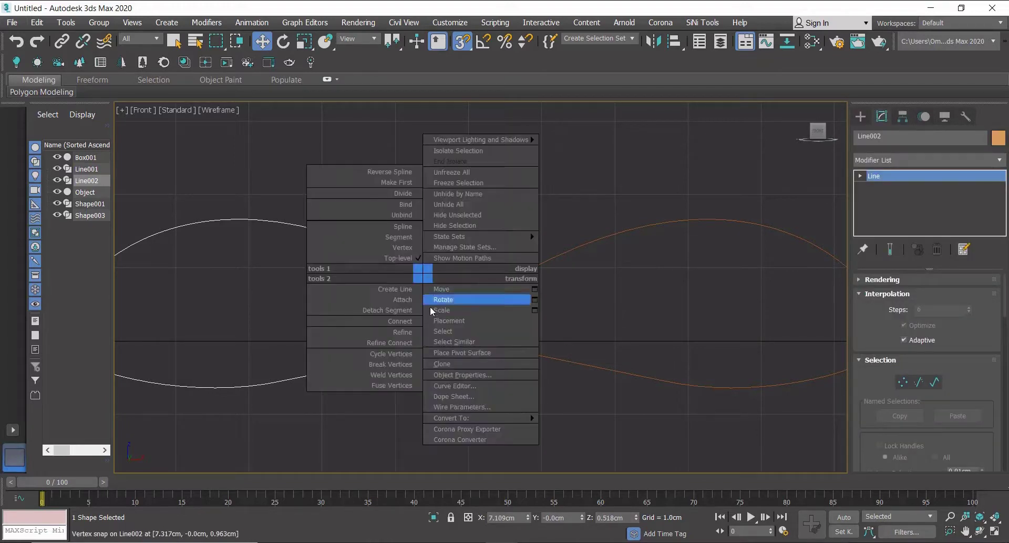
{"action": "mouse_move", "coordinate": [526, 418]}
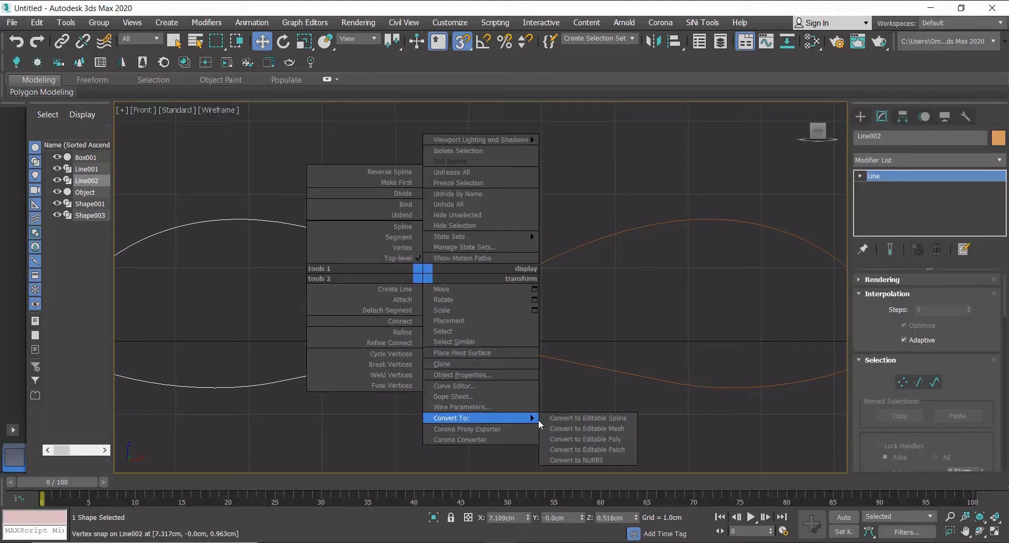
{"action": "left_click", "coordinate": [573, 418]}
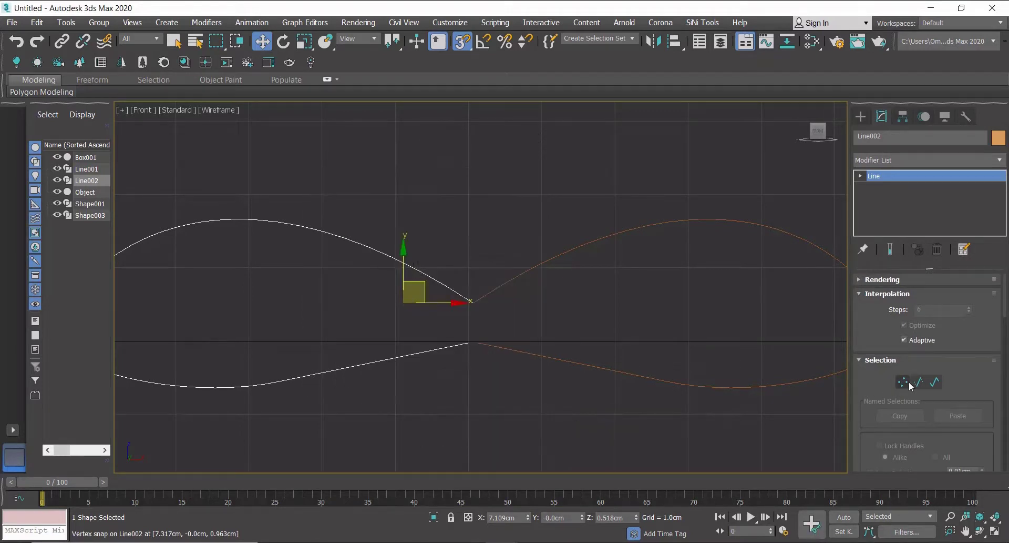
Attach the original bow line to the mirrored spline.
{"action": "scroll", "coordinate": [911, 385], "scroll_direction": "down", "scroll_amount": 5}
{"action": "left_click", "coordinate": [886, 459]}
{"action": "left_click", "coordinate": [513, 283]}
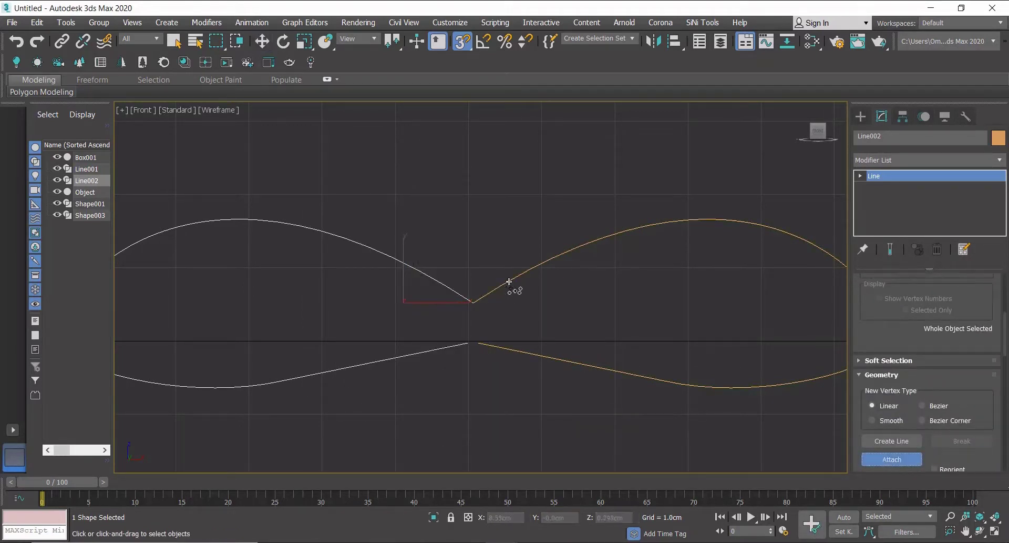
{"action": "key", "text": "w"}
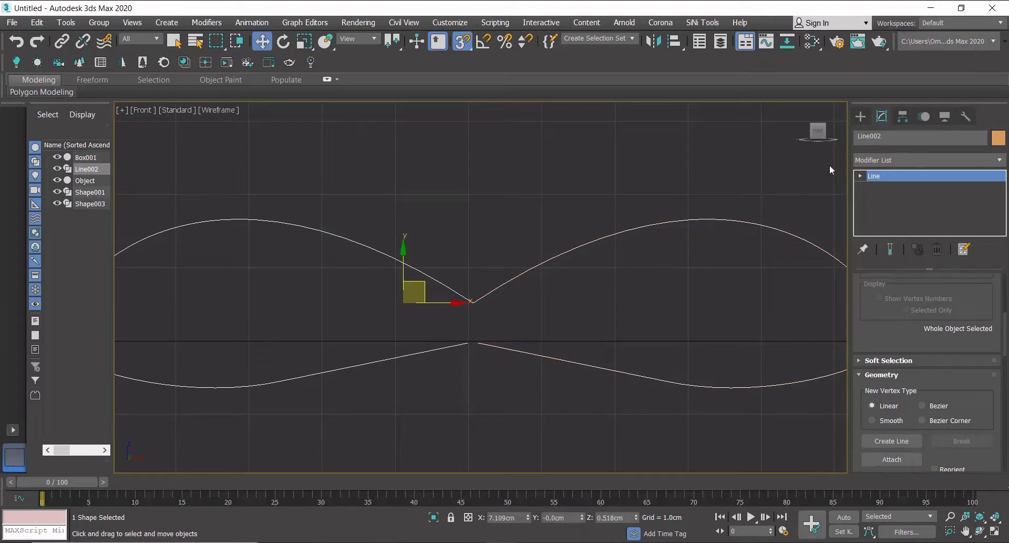
In vertex sub-object mode, select the coincident vertices where the bow halves meet at the top and weld them.
{"action": "left_click", "coordinate": [860, 175]}
{"action": "left_click", "coordinate": [883, 187]}
{"action": "left_click_drag", "start_coordinate": [458, 289], "coordinate": [497, 322]}
{"action": "scroll", "coordinate": [971, 424], "scroll_direction": "down", "scroll_amount": 6}
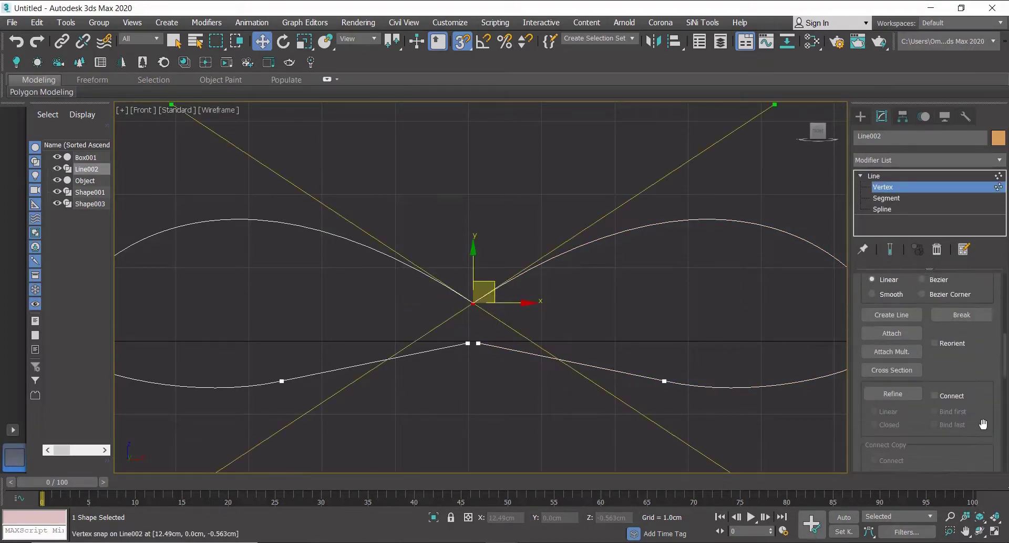
{"action": "scroll", "coordinate": [467, 311], "scroll_direction": "up", "scroll_amount": 8}
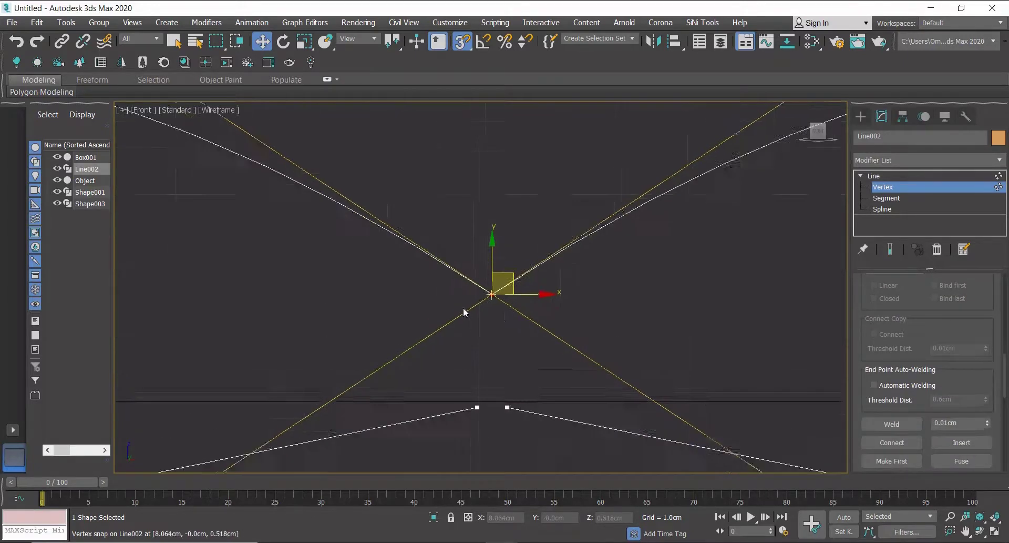
{"action": "left_click", "coordinate": [893, 424]}
Snap one lower middle vertex onto the other and weld the two into a single vertex.
{"action": "left_click", "coordinate": [483, 449]}
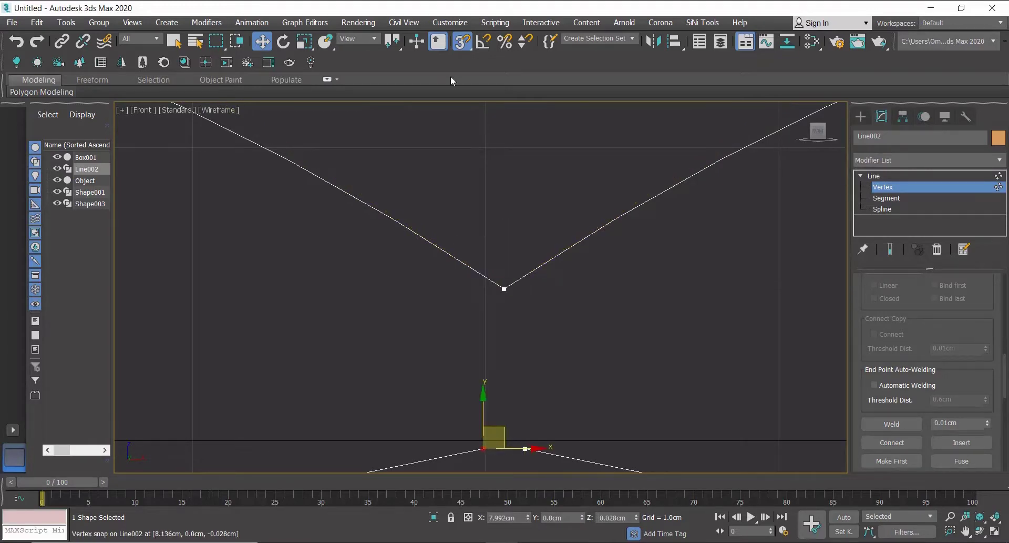
{"action": "left_click", "coordinate": [526, 447]}
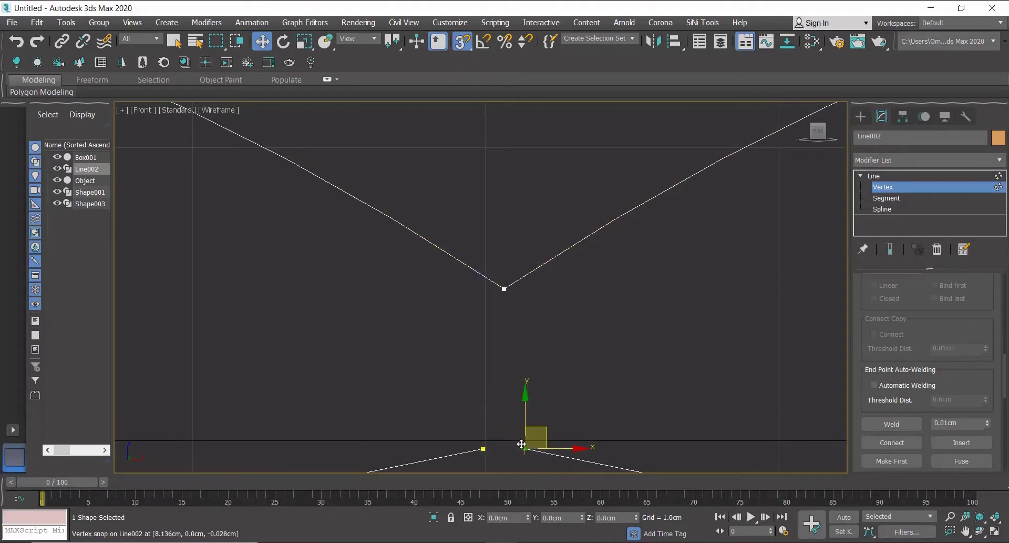
{"action": "left_click_drag", "start_coordinate": [521, 444], "coordinate": [483, 448]}
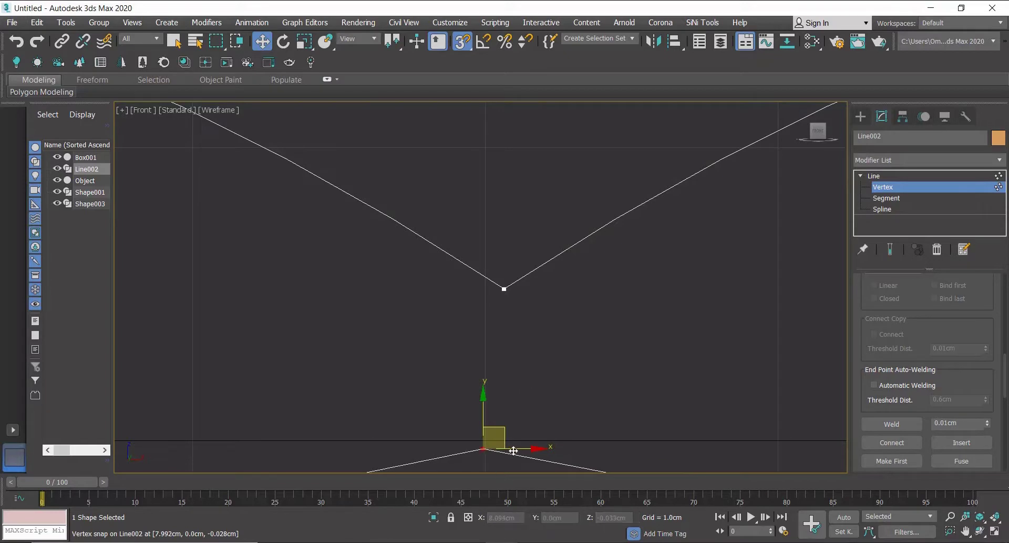
{"action": "left_click", "coordinate": [463, 47]}
{"action": "mouse_move", "coordinate": [525, 448]}
{"action": "left_mouse_down"}
{"action": "mouse_move", "coordinate": [554, 447]}
{"action": "mouse_move", "coordinate": [544, 449]}
{"action": "left_mouse_up"}
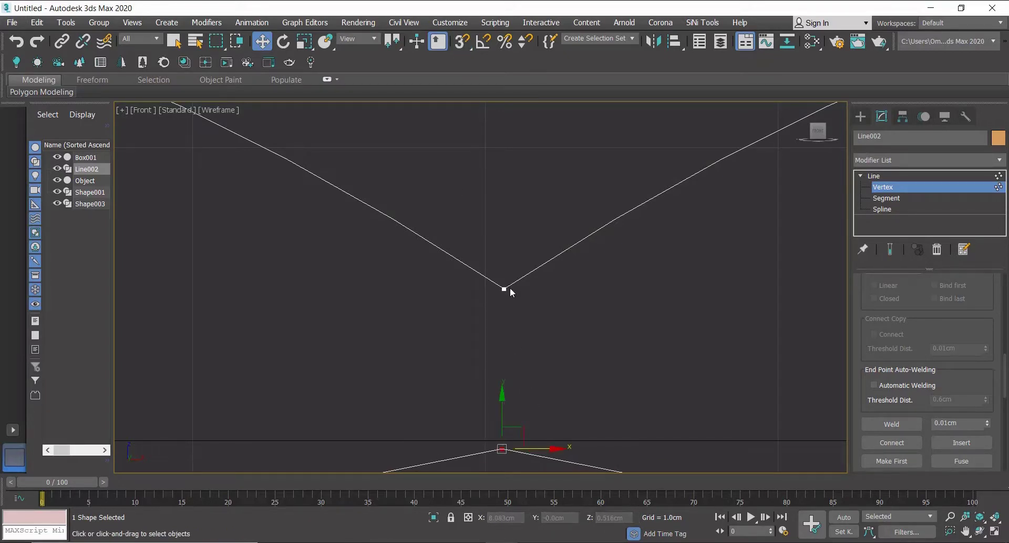
{"action": "left_click", "coordinate": [918, 423]}
{"action": "scroll", "coordinate": [505, 327], "scroll_direction": "down", "scroll_amount": 5}
{"action": "middle_click_drag", "start_coordinate": [506, 324], "coordinate": [499, 332]}
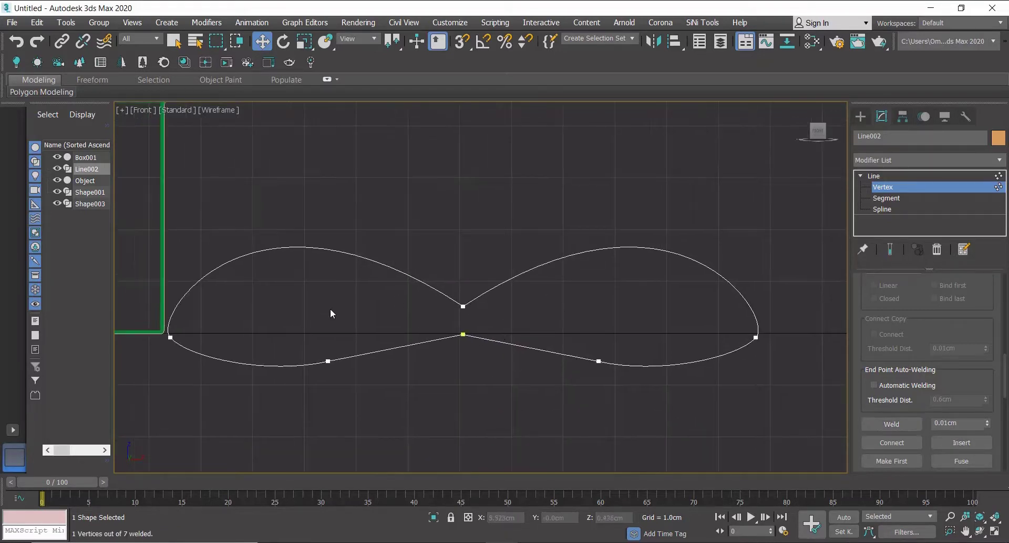
Apply a Sweep modifier to the bow spline.
{"action": "left_click", "coordinate": [874, 161]}
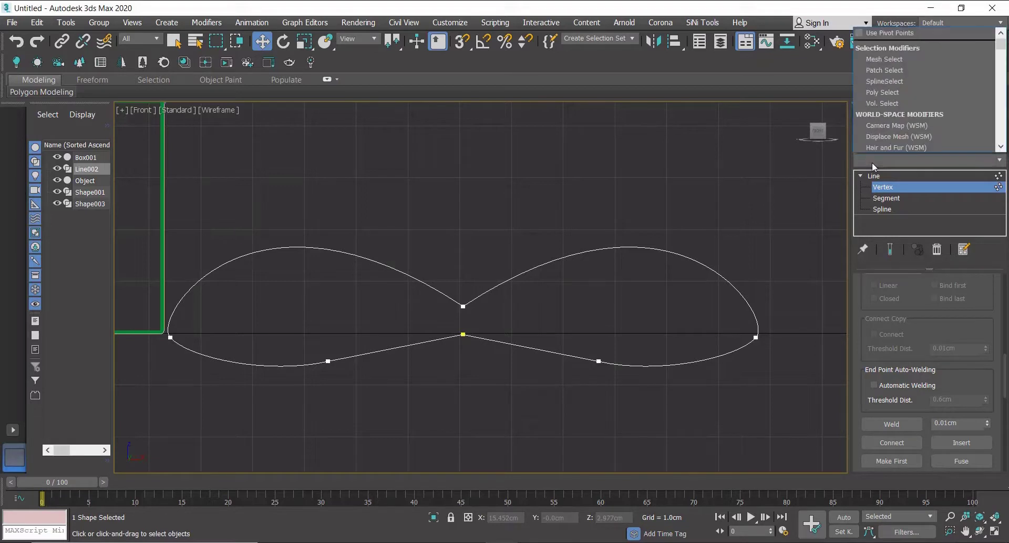
{"action": "scroll", "coordinate": [898, 113], "scroll_direction": "down", "scroll_amount": 20}
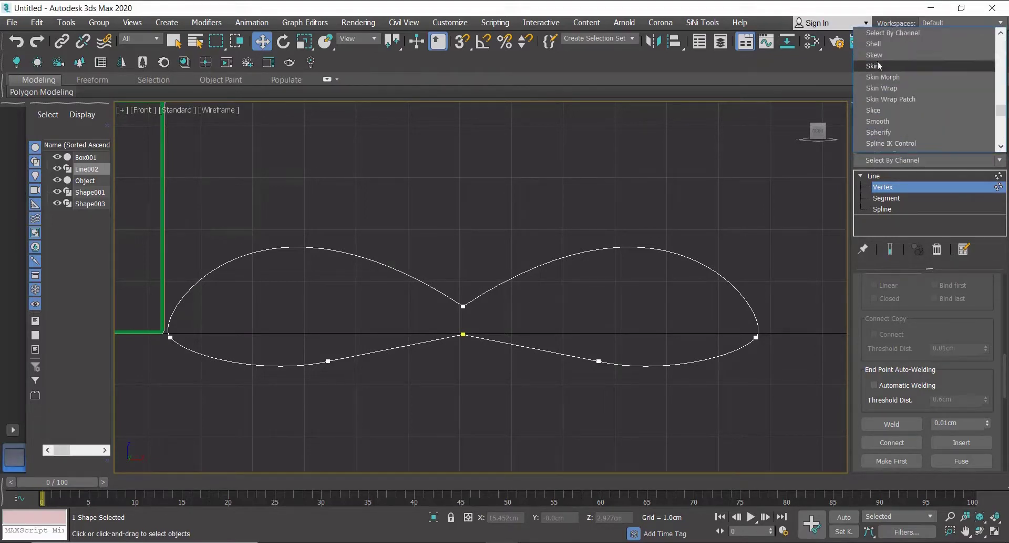
{"action": "scroll", "coordinate": [897, 113], "scroll_direction": "down", "scroll_amount": 3}
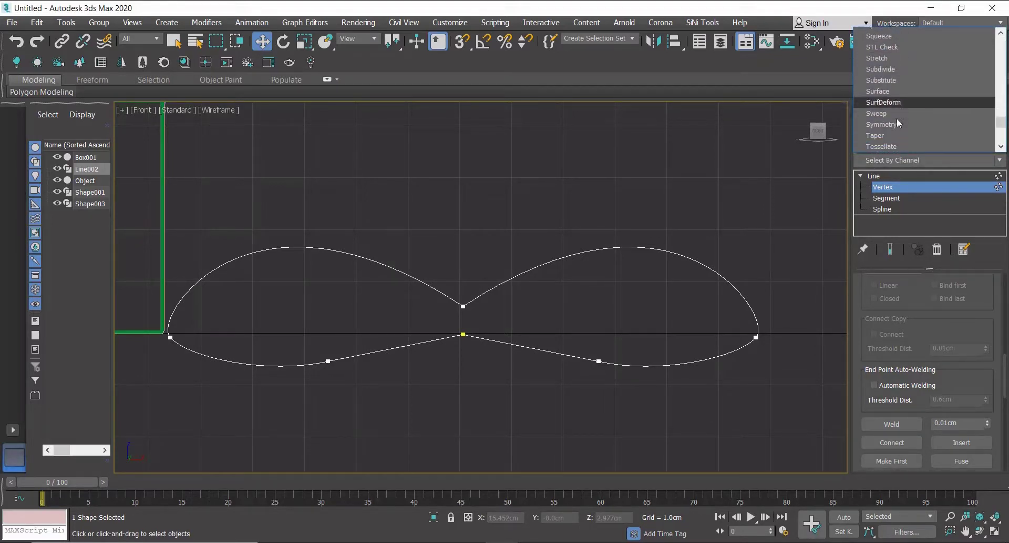
{"action": "left_click", "coordinate": [891, 103]}
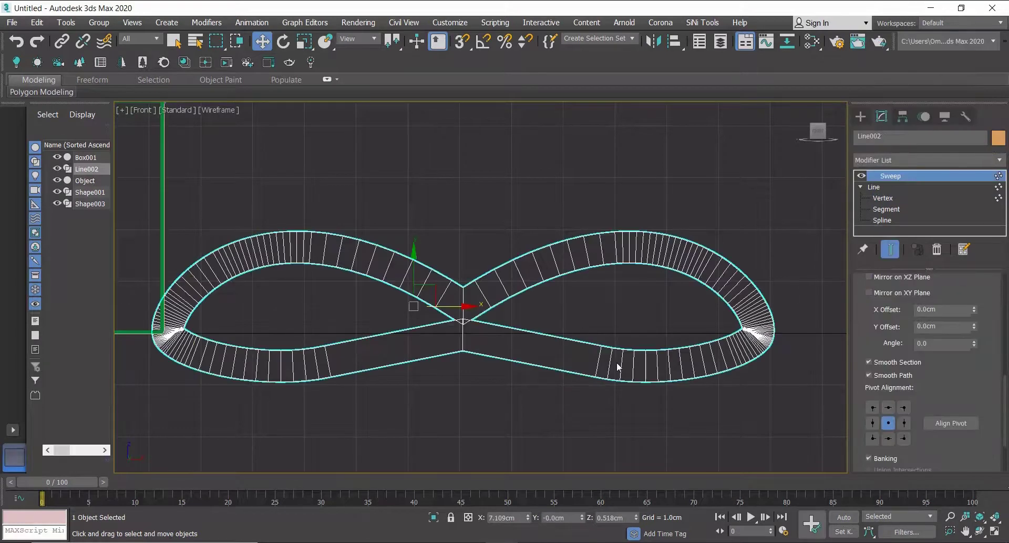
Set the Sweep section's width to 0.05 cm and length to 0.5 cm.
{"action": "scroll", "coordinate": [972, 362], "scroll_direction": "up", "scroll_amount": 5}
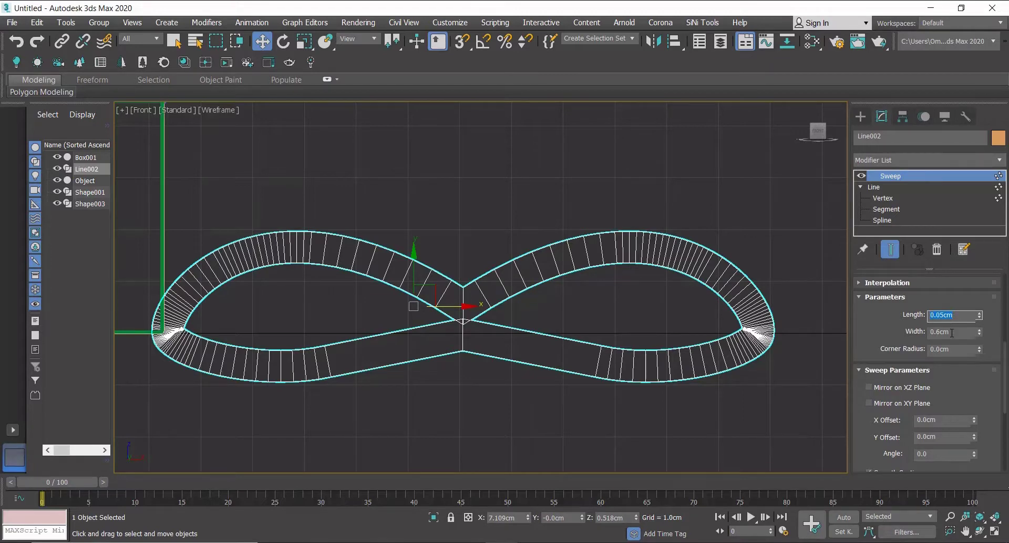
{"action": "double_click", "coordinate": [952, 332]}
{"action": "type", "text": "0.05"}
{"action": "key", "text": "Return"}
{"action": "left_click", "coordinate": [959, 315]}
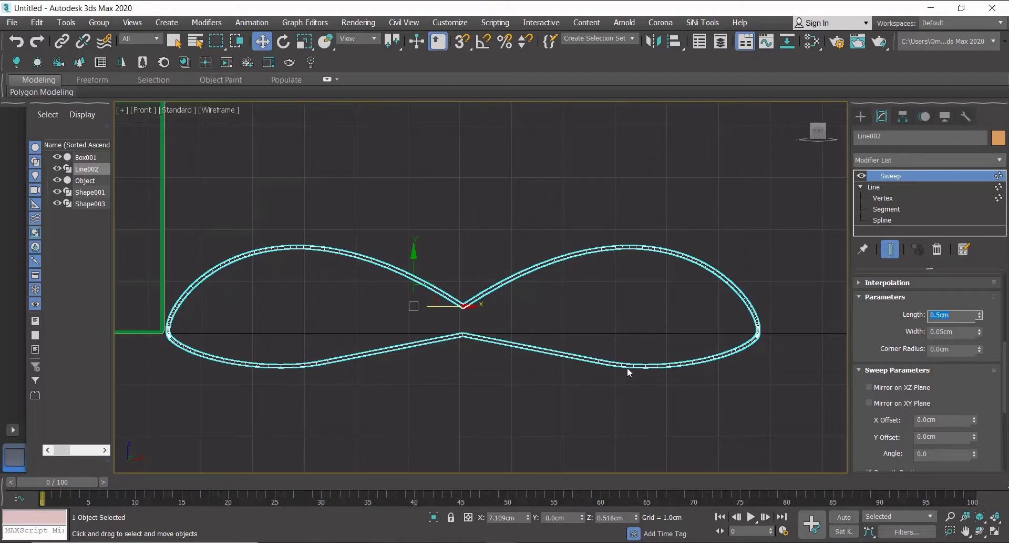
In top view, clone the swept bow as a copy, offset slightly from the original.
{"action": "middle_click_drag", "start_coordinate": [684, 343], "coordinate": [533, 354], "text": "alt"}
{"action": "left_click", "coordinate": [861, 116]}
{"action": "key", "text": "t"}
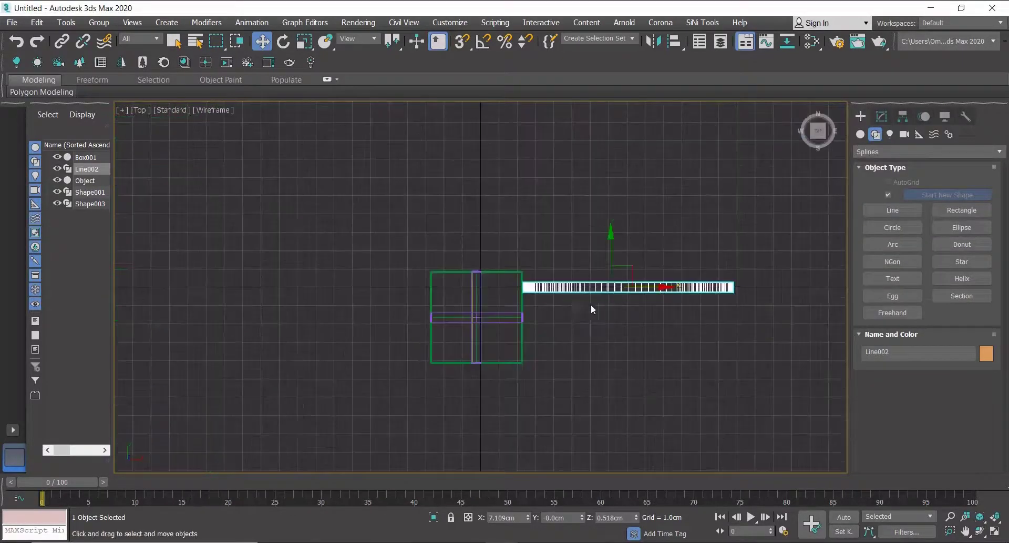
{"action": "scroll", "coordinate": [644, 289], "scroll_direction": "up", "scroll_amount": 4}
{"action": "left_click_drag", "start_coordinate": [568, 267], "coordinate": [732, 318]}
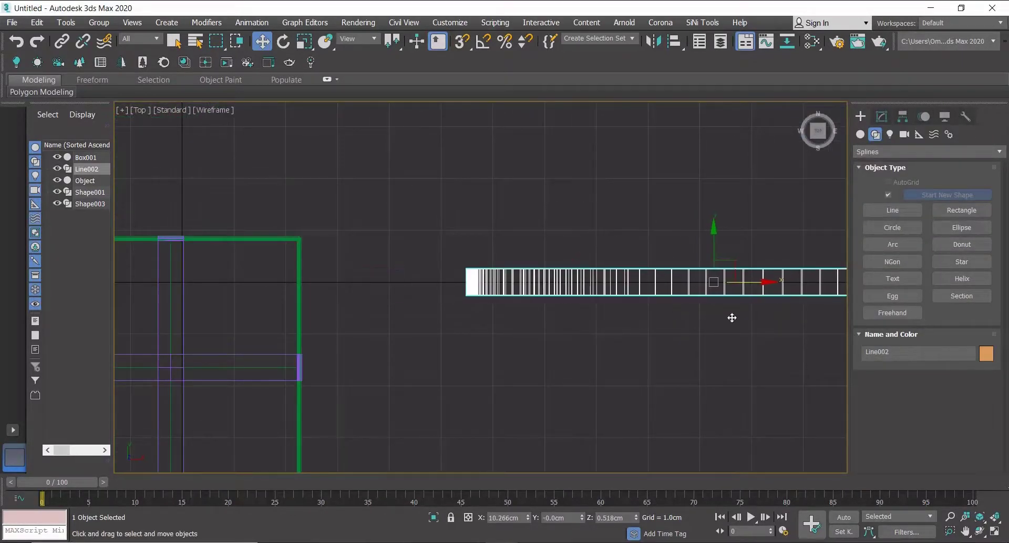
{"action": "scroll", "coordinate": [518, 320], "scroll_direction": "down", "scroll_amount": 2}
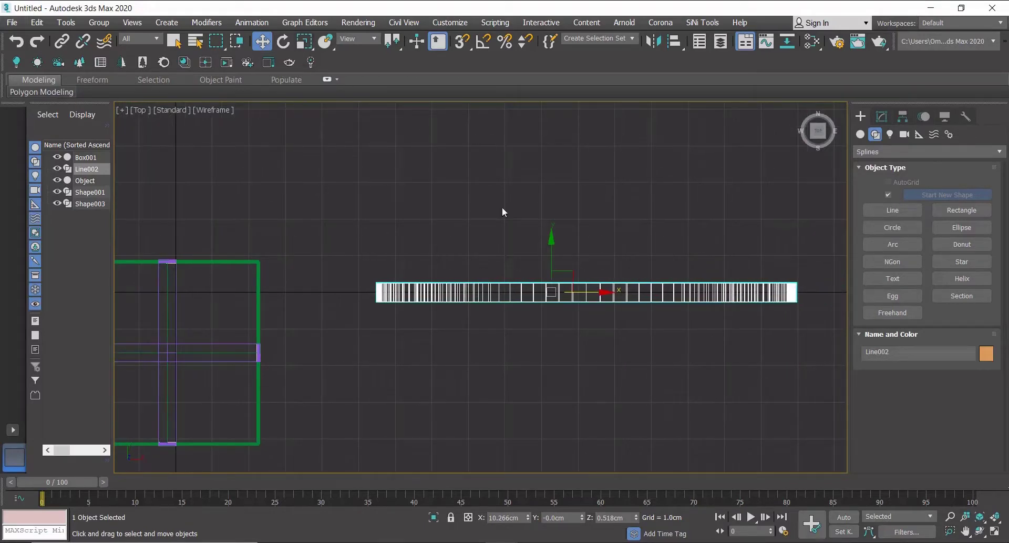
{"action": "left_click_drag", "start_coordinate": [550, 255], "coordinate": [550, 283], "text": "shift"}
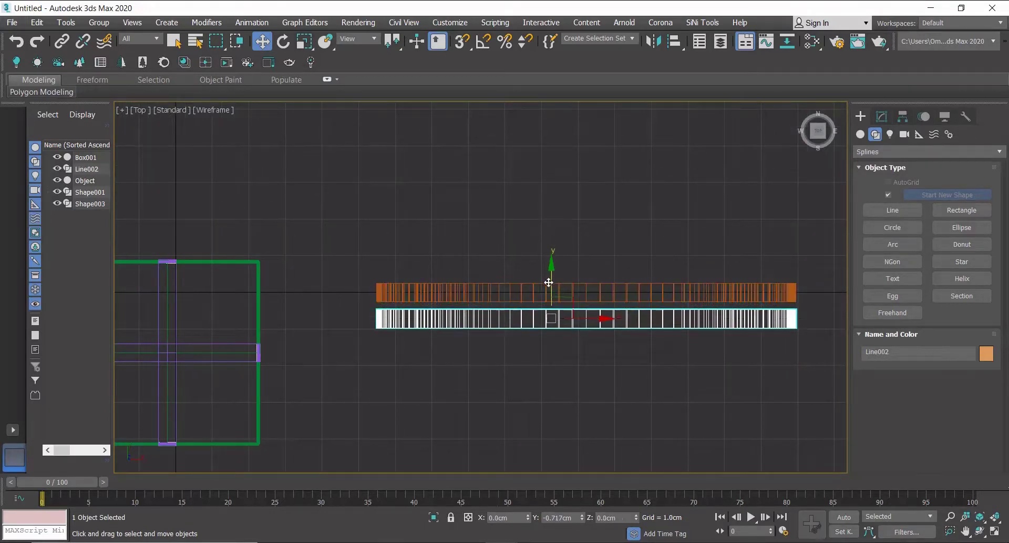
{"action": "left_click", "coordinate": [510, 349]}
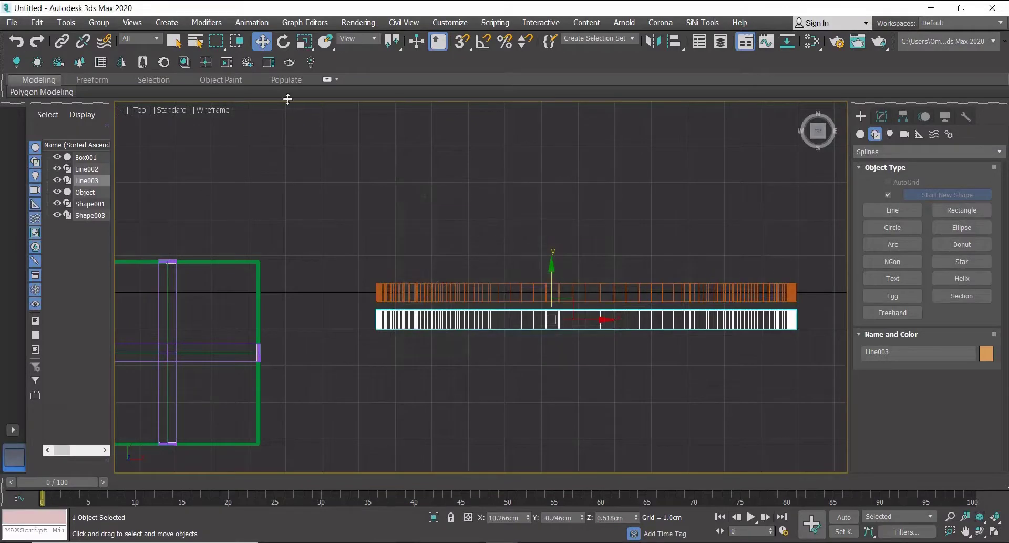
Rotate the copied bow 90 degrees on X using the Rotate Transform Type-In.
{"action": "right_click", "coordinate": [284, 41]}
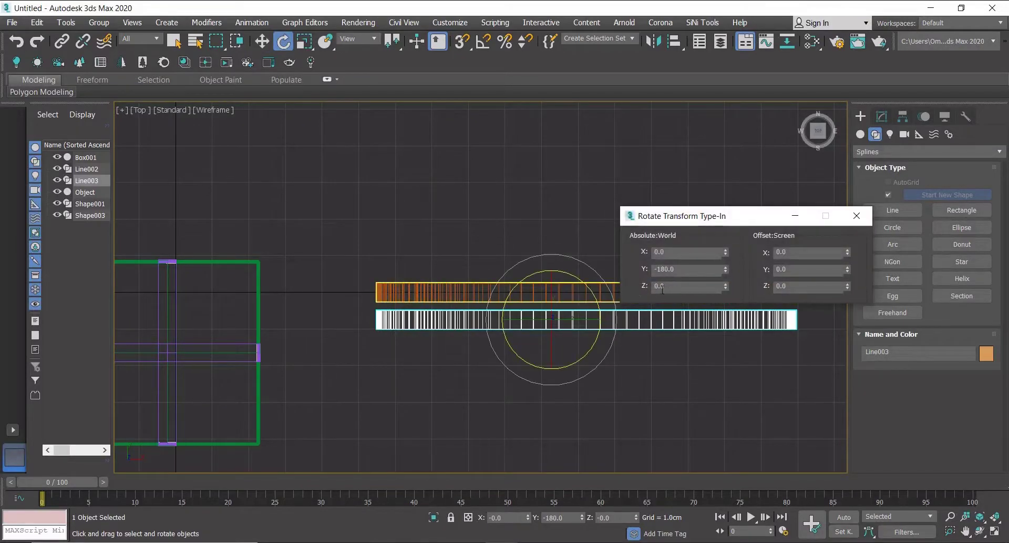
{"action": "left_click", "coordinate": [668, 286]}
{"action": "type", "text": "90"}
{"action": "key", "text": "Return"}
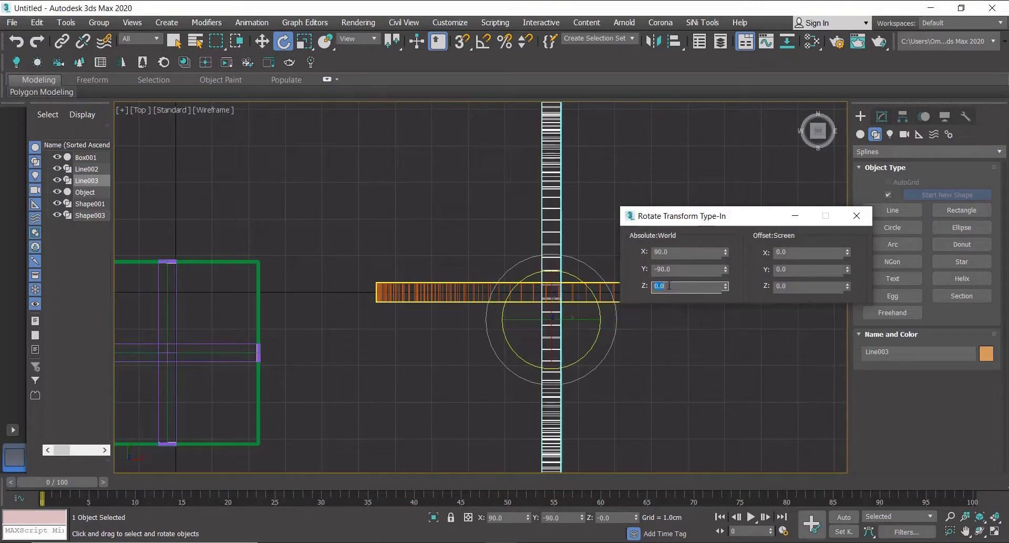
{"action": "left_click", "coordinate": [857, 216]}
Move the rotated copy along its axis toward the original bow's centre.
{"action": "middle_click_drag", "start_coordinate": [517, 357], "coordinate": [528, 337], "text": "alt"}
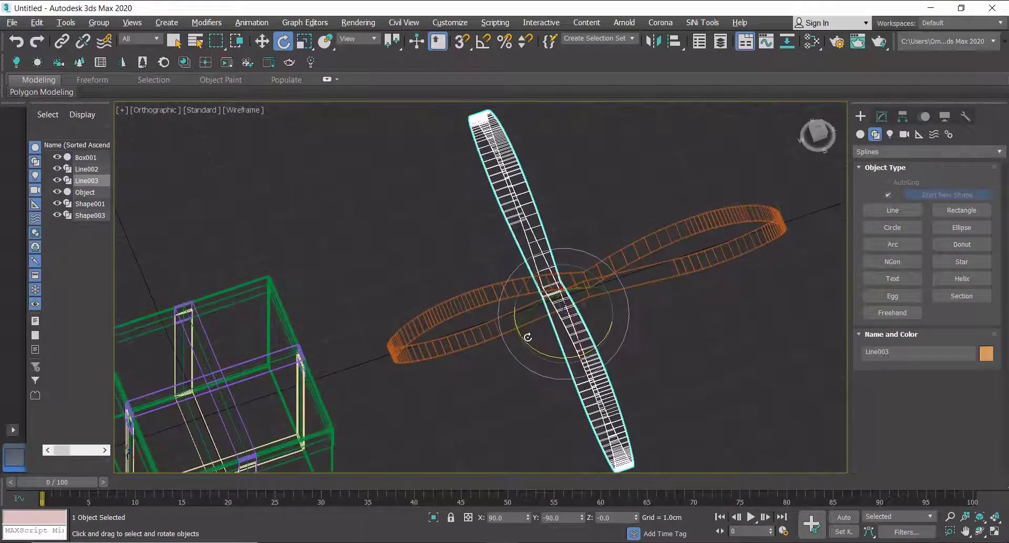
{"action": "scroll", "coordinate": [579, 287], "scroll_direction": "up", "scroll_amount": 2}
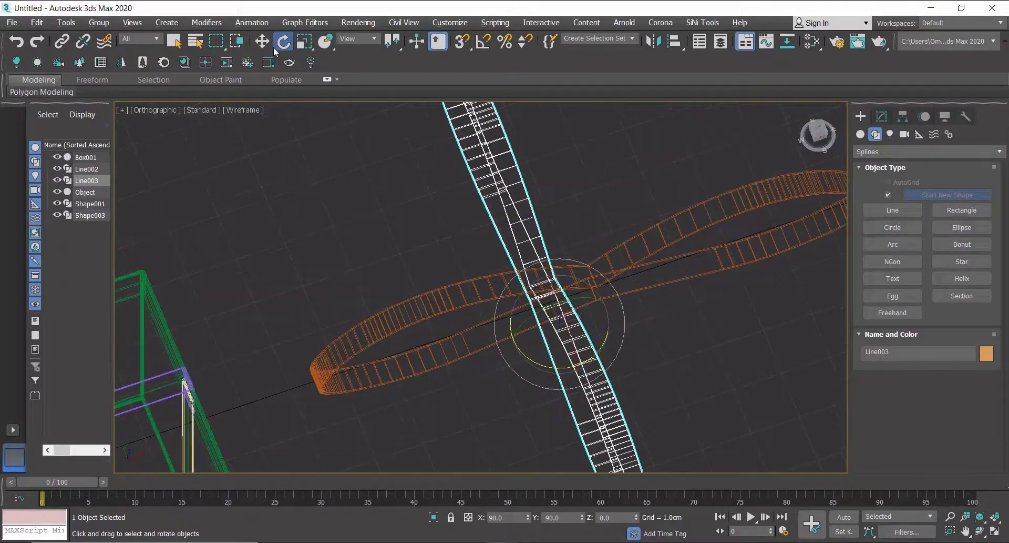
{"action": "key", "text": "w"}
{"action": "left_click_drag", "start_coordinate": [604, 310], "coordinate": [656, 301]}
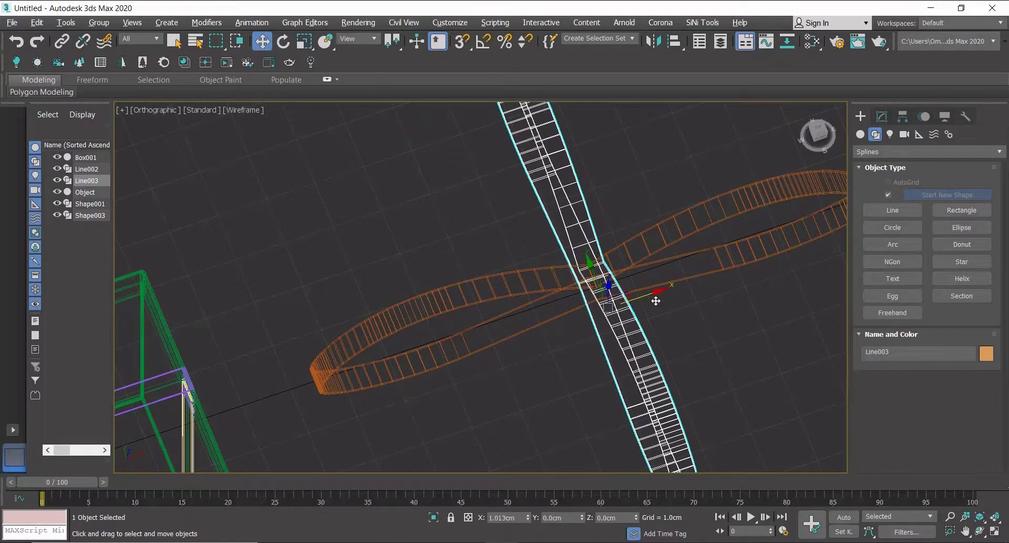
{"action": "middle_click_drag", "start_coordinate": [656, 301], "coordinate": [789, 174], "text": "alt"}
In top view, align the rotated copy so it crosses the original bow at its centre.
{"action": "left_click", "coordinate": [818, 132]}
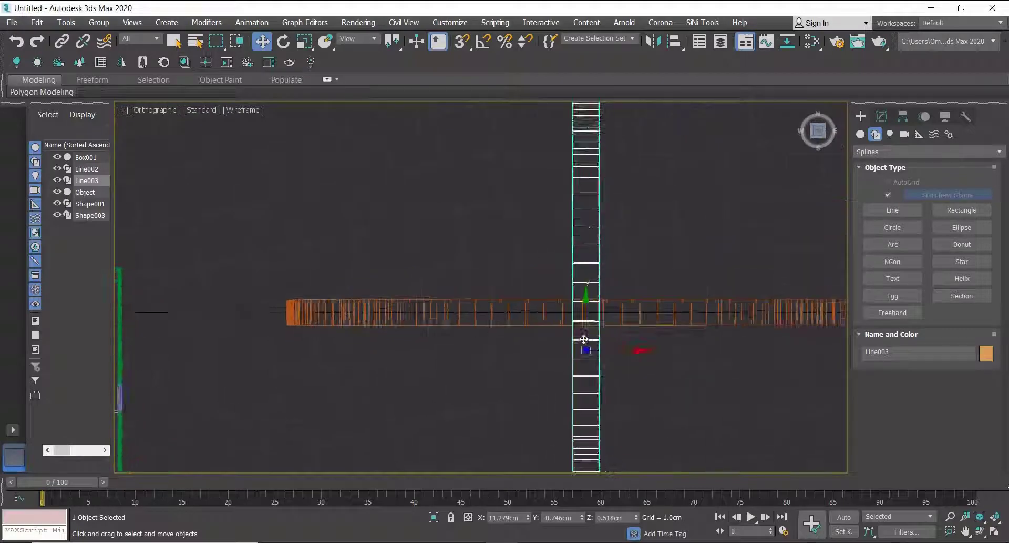
{"action": "left_click_drag", "start_coordinate": [587, 312], "coordinate": [586, 323]}
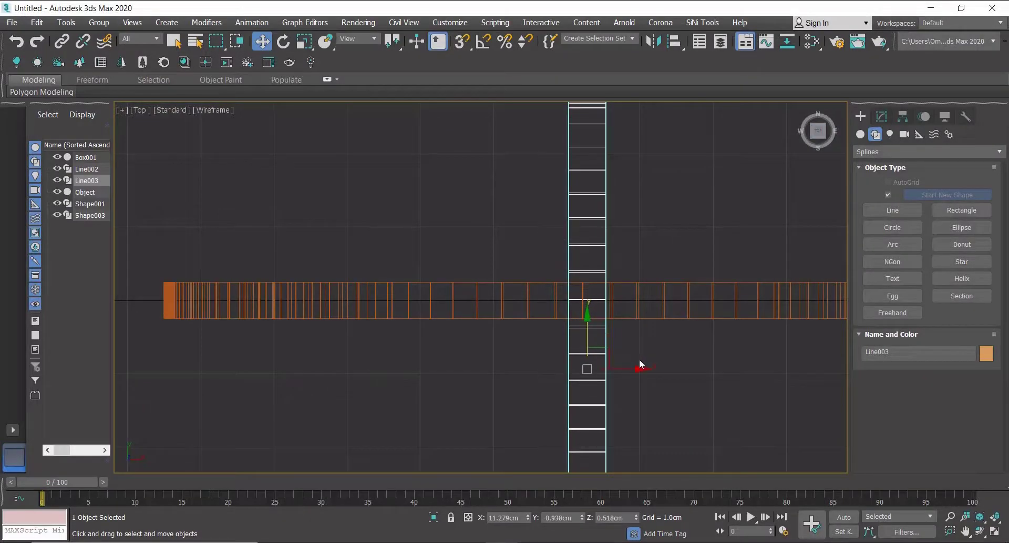
{"action": "left_click_drag", "start_coordinate": [627, 371], "coordinate": [622, 371]}
{"action": "scroll", "coordinate": [576, 274], "scroll_direction": "up", "scroll_amount": 3}
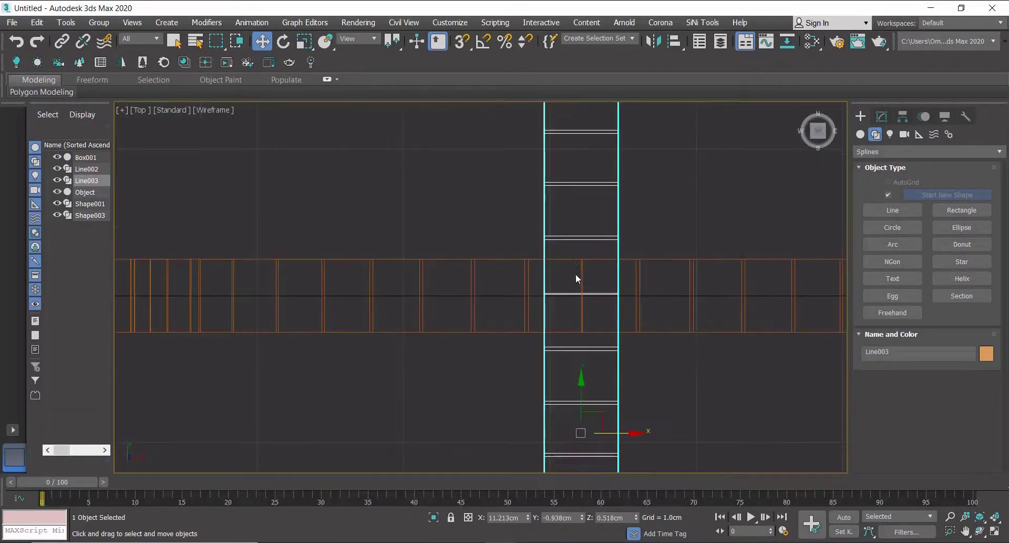
{"action": "scroll", "coordinate": [556, 293], "scroll_direction": "down", "scroll_amount": 6}
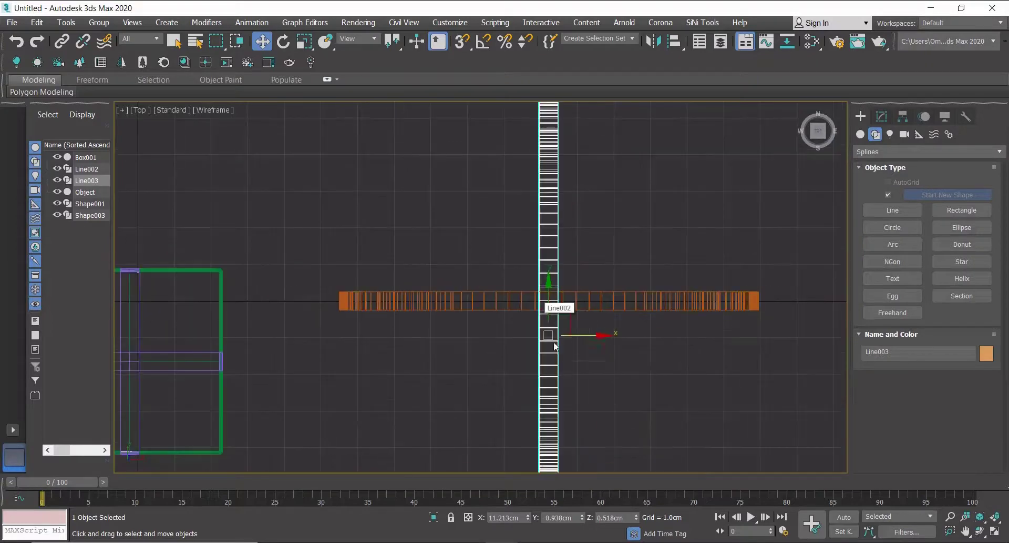
{"action": "scroll", "coordinate": [510, 340], "scroll_direction": "down", "scroll_amount": 3}
{"action": "middle_click_drag", "start_coordinate": [510, 340], "coordinate": [544, 336]}
{"action": "scroll", "coordinate": [554, 320], "scroll_direction": "up", "scroll_amount": 2}
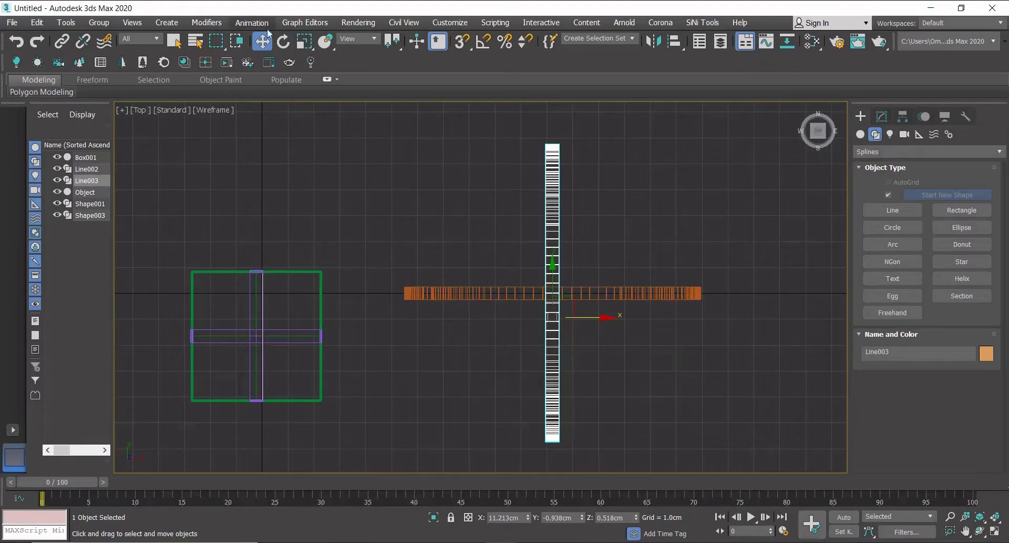
{"action": "left_click", "coordinate": [283, 41]}
{"action": "left_click_drag", "start_coordinate": [573, 361], "coordinate": [607, 357]}
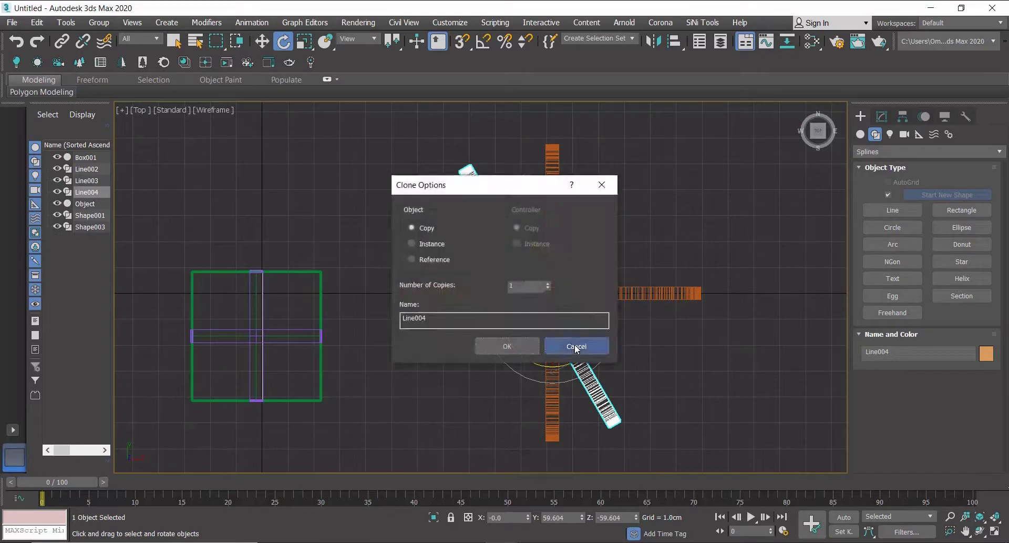
{"action": "left_click", "coordinate": [578, 343]}
Centre the upright loop's pivot on the object using Affect Pivot Only.
{"action": "left_click", "coordinate": [905, 120]}
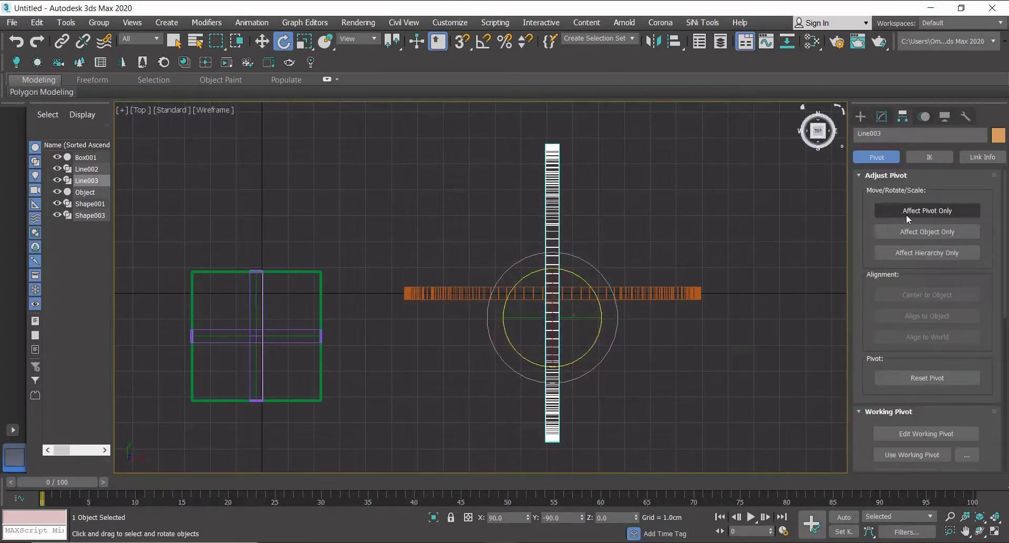
{"action": "left_click", "coordinate": [928, 210]}
{"action": "left_click", "coordinate": [928, 295]}
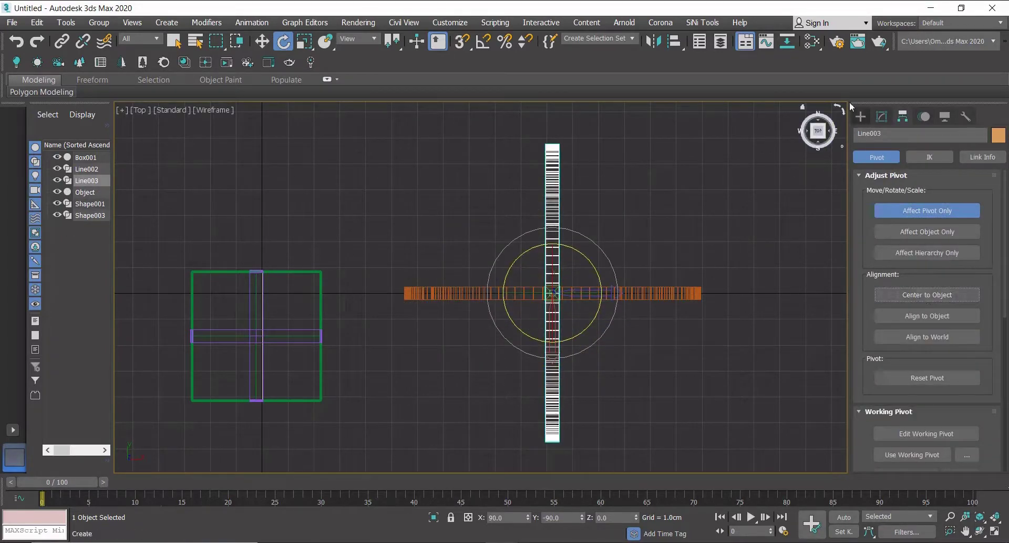
{"action": "left_click", "coordinate": [861, 116]}
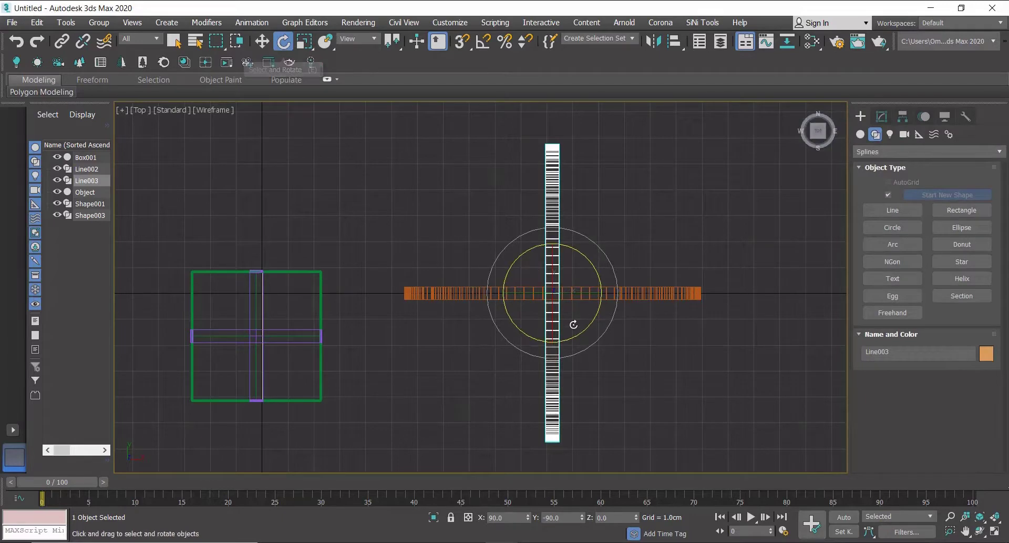
Rotate-clone the upright loop twice as instances to add two diagonal loops.
{"action": "left_click_drag", "start_coordinate": [570, 340], "coordinate": [609, 323]}
{"action": "left_click", "coordinate": [428, 244]}
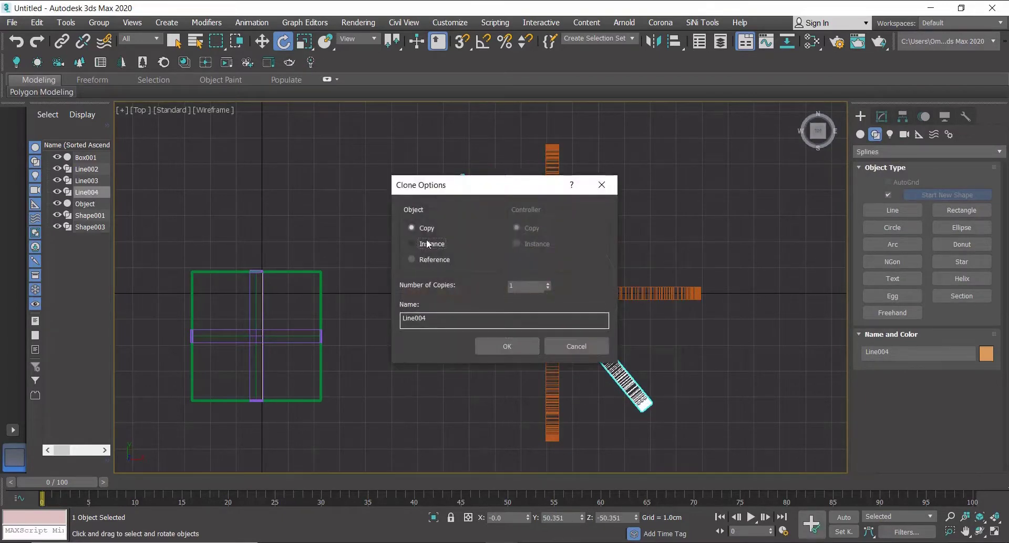
{"action": "left_click", "coordinate": [516, 351]}
{"action": "mouse_move", "coordinate": [534, 341]}
{"action": "left_mouse_down"}
{"action": "mouse_move", "coordinate": [613, 341]}
{"action": "mouse_move", "coordinate": [640, 316]}
{"action": "left_mouse_up"}
{"action": "left_click", "coordinate": [523, 343]}
Select all four bow loops and scale them uniformly to 50% with the Scale Transform Type-In.
{"action": "scroll", "coordinate": [539, 342], "scroll_direction": "down", "scroll_amount": 2}
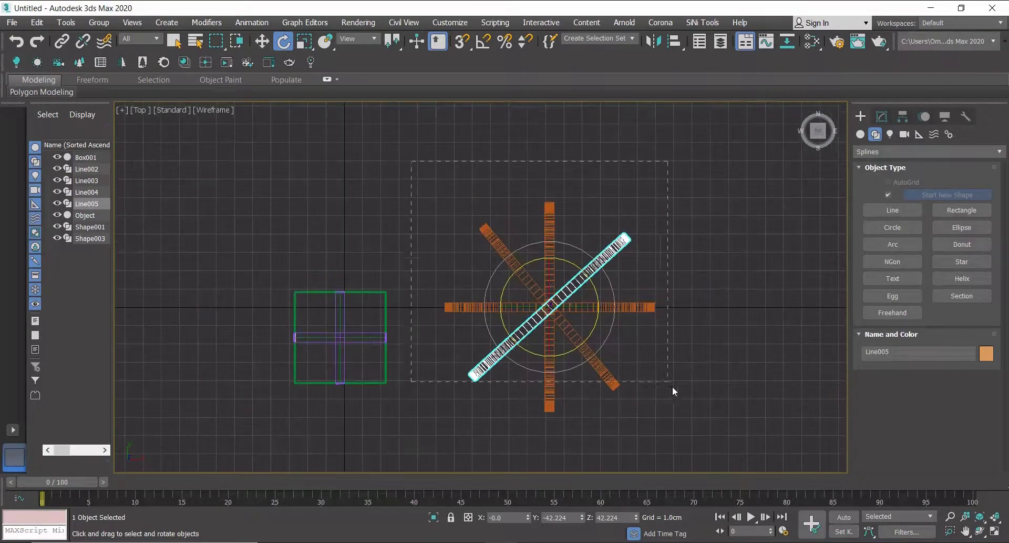
{"action": "left_click_drag", "start_coordinate": [673, 386], "coordinate": [674, 388]}
{"action": "right_click", "coordinate": [304, 41]}
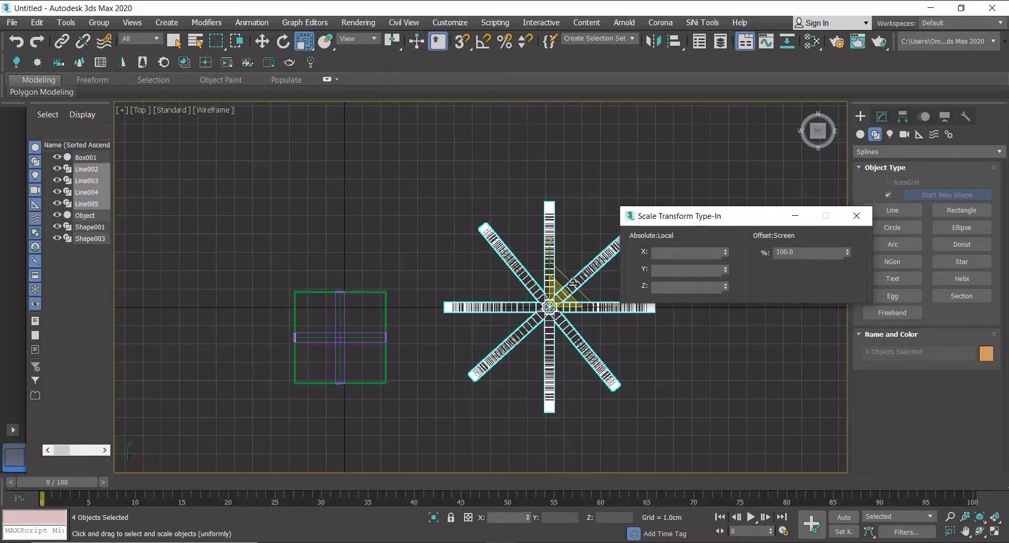
{"action": "left_click", "coordinate": [817, 253]}
{"action": "type", "text": "50"}
{"action": "key", "text": "Return"}
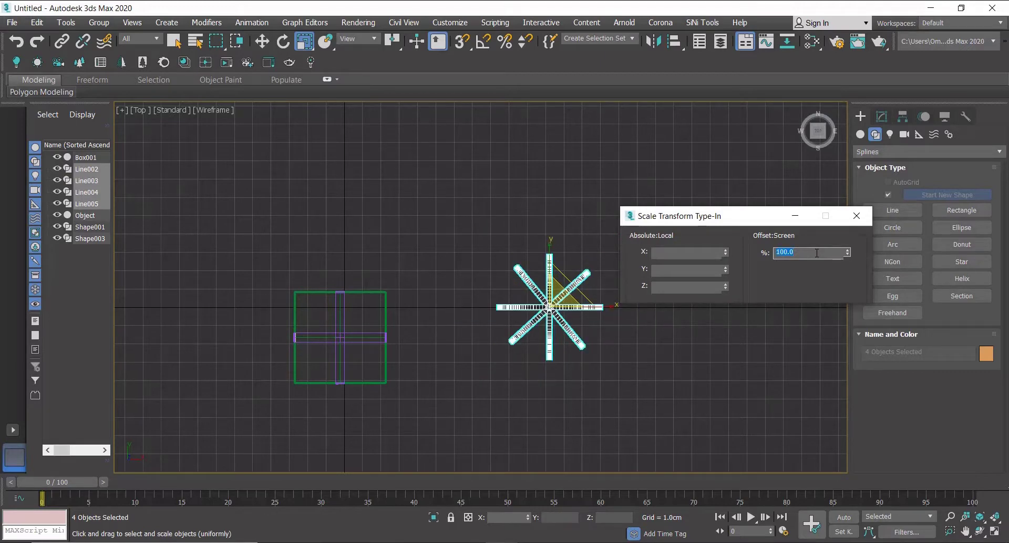
{"action": "key", "text": "Return"}
{"action": "left_click", "coordinate": [857, 216]}
Move the scaled bow onto the gift box, centring it over the ribbon crossing in top view.
{"action": "key", "text": "w"}
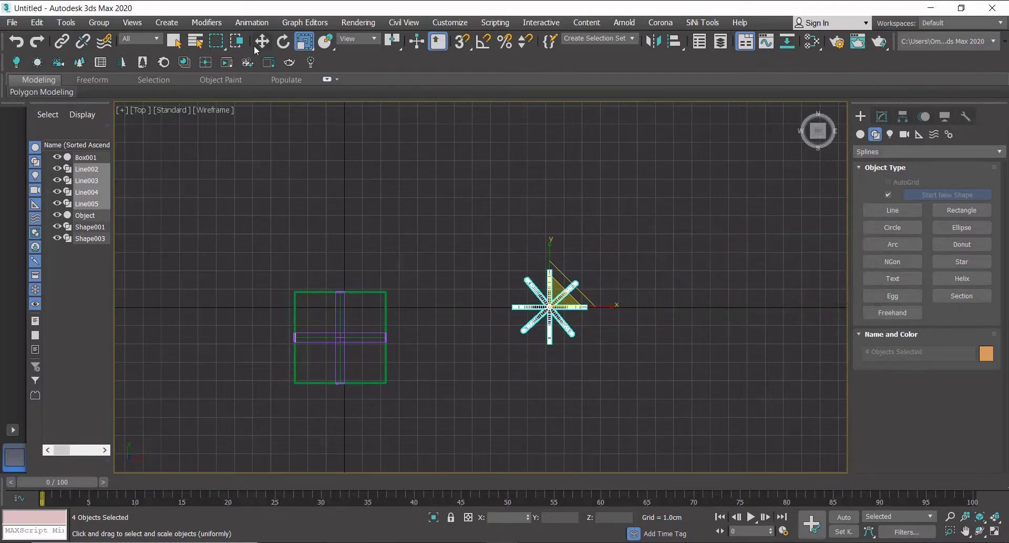
{"action": "left_click_drag", "start_coordinate": [536, 301], "coordinate": [330, 333]}
{"action": "scroll", "coordinate": [330, 334], "scroll_direction": "up", "scroll_amount": 4}
{"action": "middle_click_drag", "start_coordinate": [342, 348], "coordinate": [439, 340]}
{"action": "scroll", "coordinate": [443, 343], "scroll_direction": "up", "scroll_amount": 4}
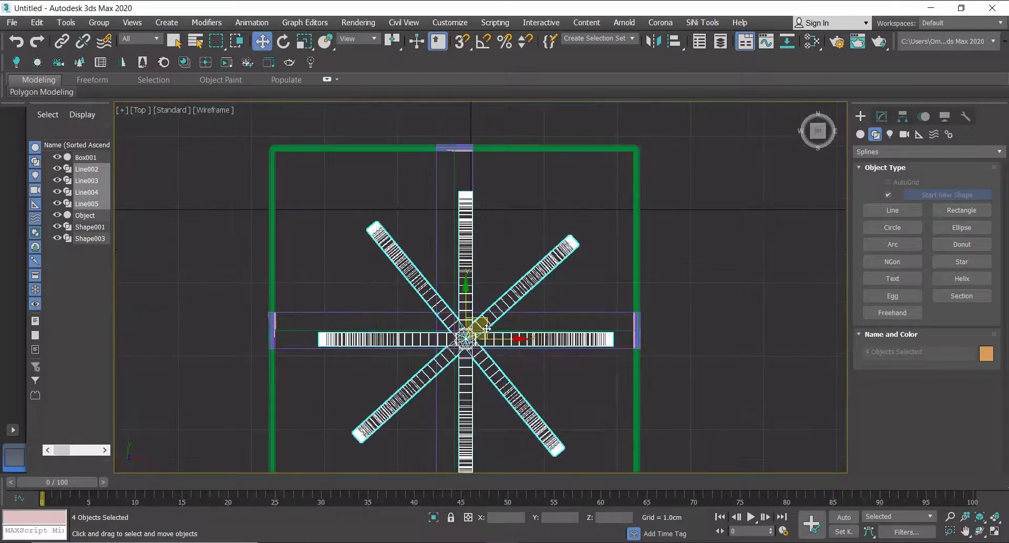
{"action": "left_click_drag", "start_coordinate": [487, 328], "coordinate": [476, 318]}
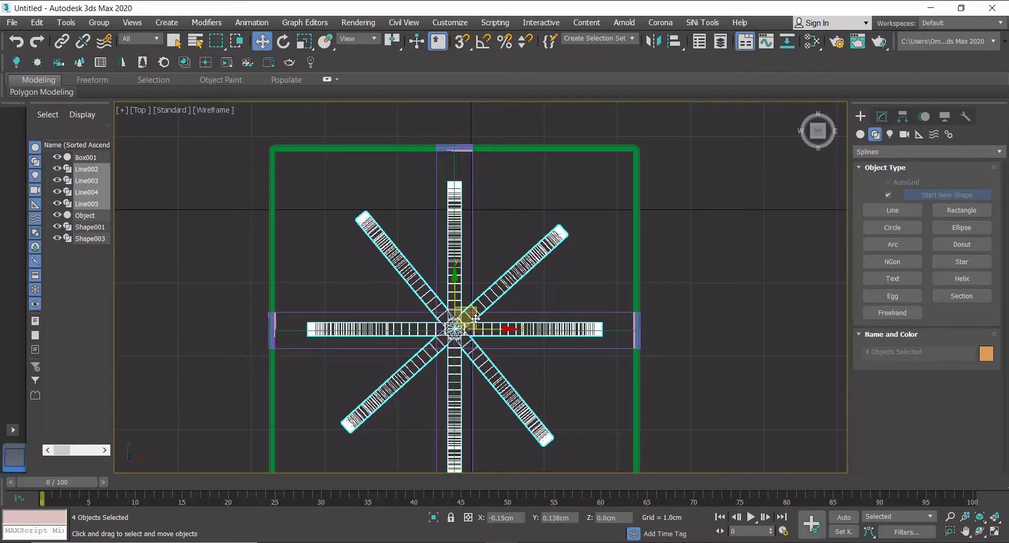
Set one diagonal loop's Sweep length to 0.7 cm.
{"action": "left_click", "coordinate": [415, 289]}
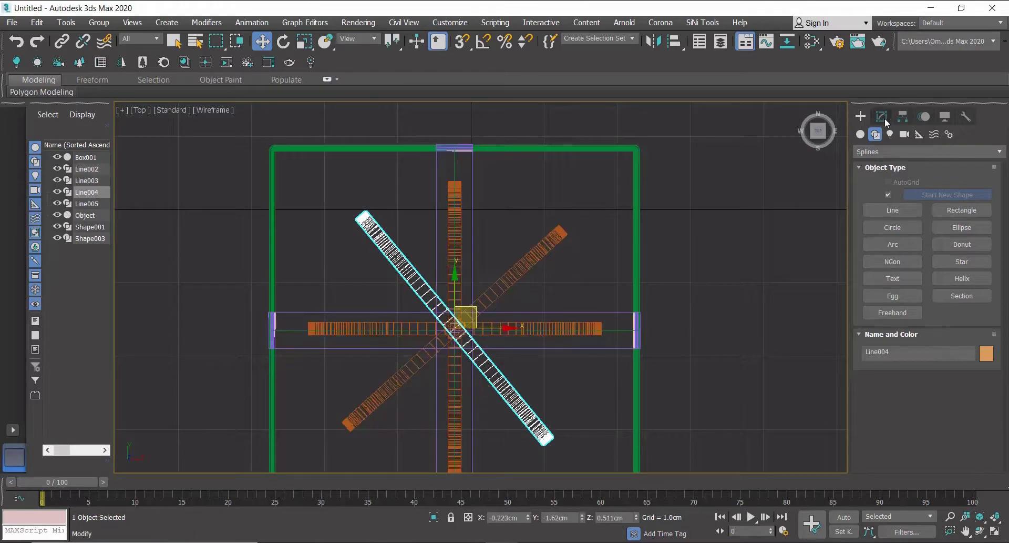
{"action": "left_click", "coordinate": [882, 117]}
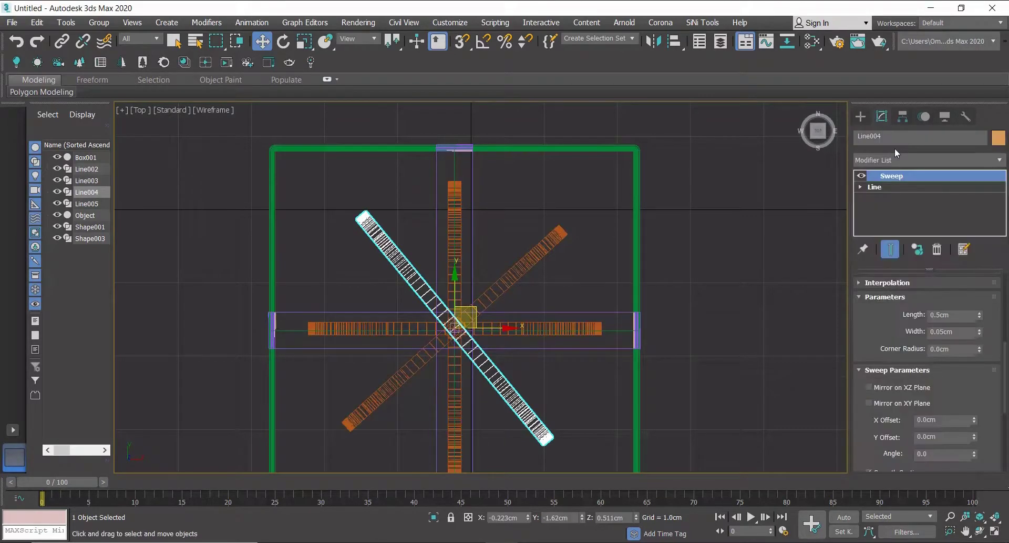
{"action": "left_click", "coordinate": [968, 315]}
{"action": "type", "text": "0.7"}
{"action": "key", "text": "Return"}
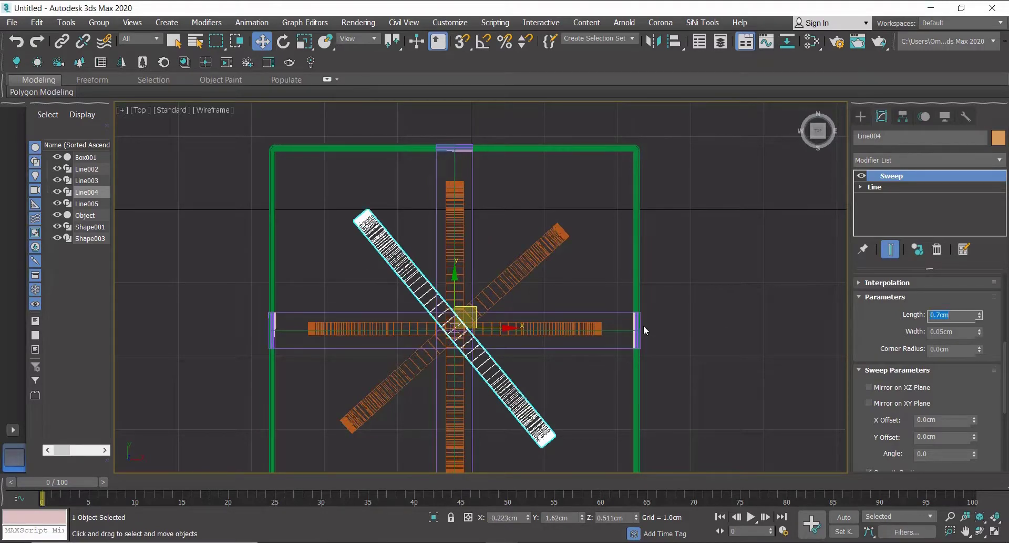
Set the horizontal loop's Sweep length to 1 cm.
{"action": "left_click", "coordinate": [591, 328]}
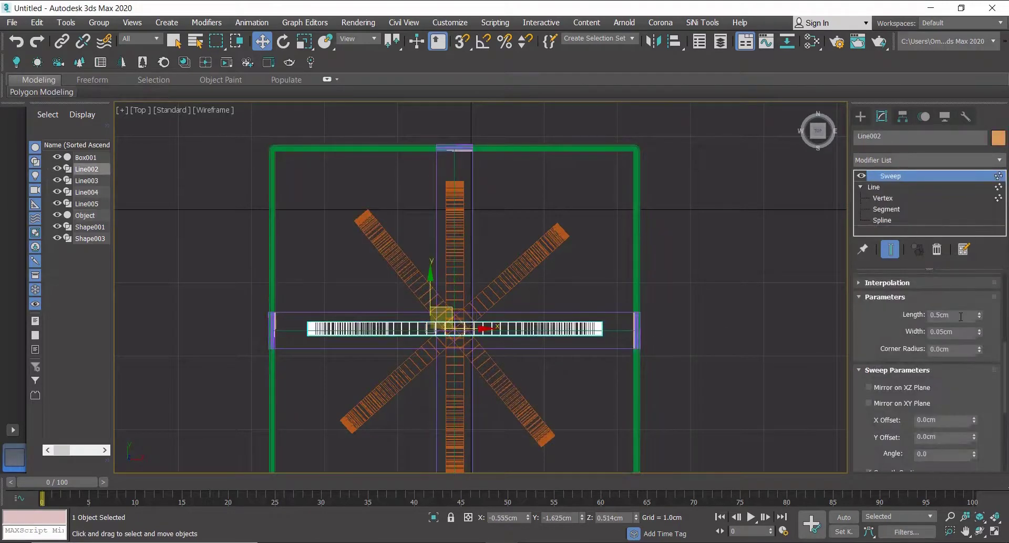
{"action": "left_click", "coordinate": [961, 316]}
{"action": "type", "text": "0.7"}
{"action": "key", "text": "Return"}
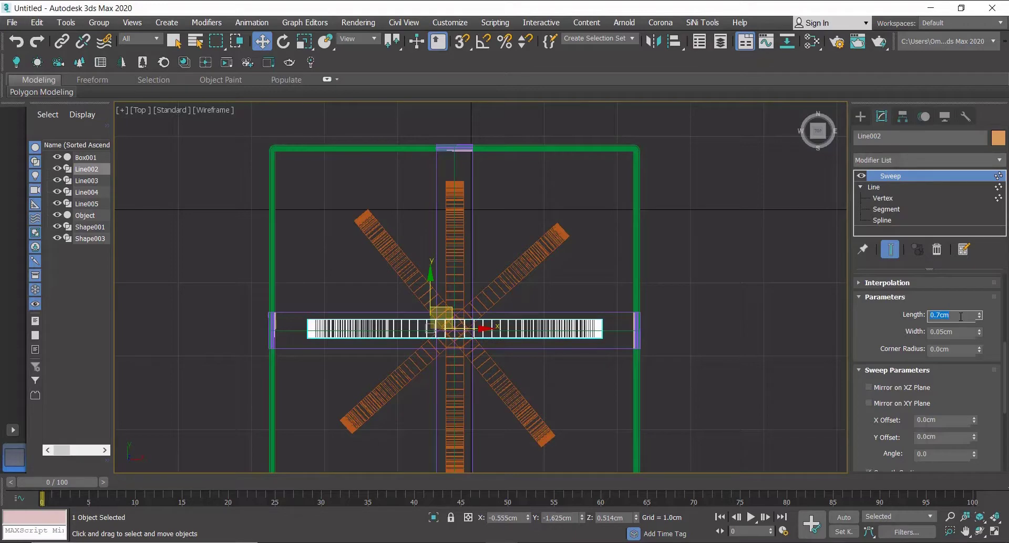
{"action": "type", "text": "1"}
{"action": "key", "text": "Return"}
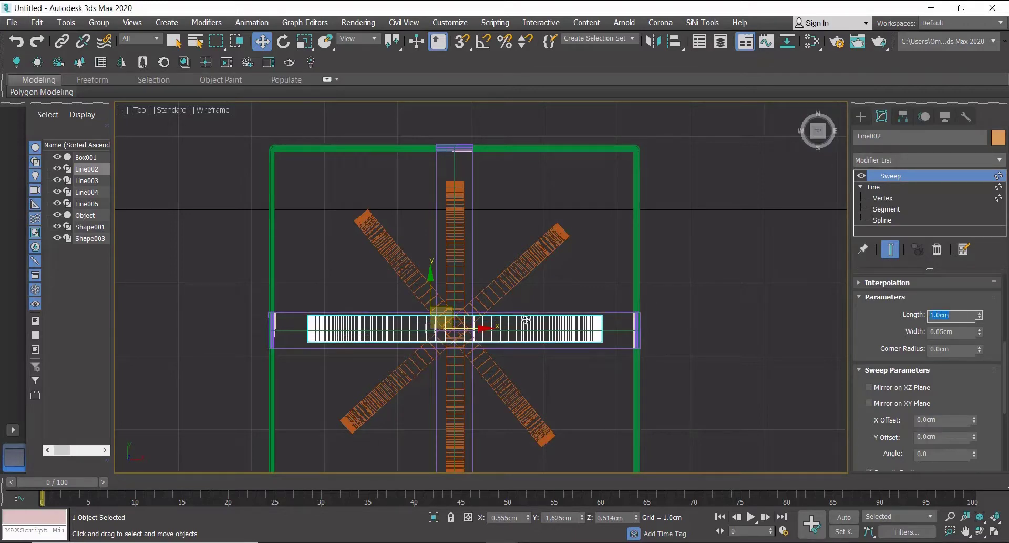
Set the other diagonal loop's Sweep length to 1 cm and the horizontal loop's to 1.2 cm.
{"action": "left_click", "coordinate": [515, 272]}
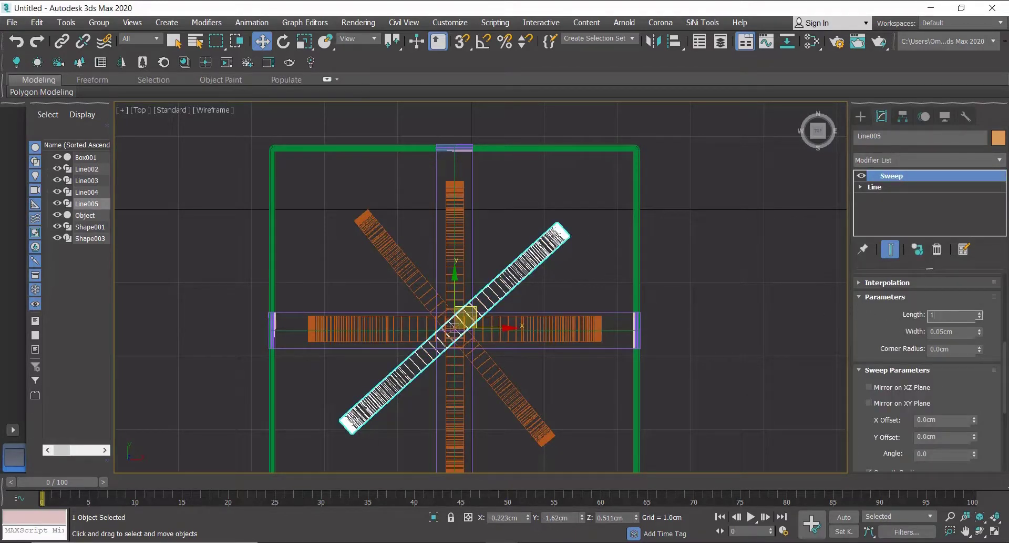
{"action": "key", "text": "Return"}
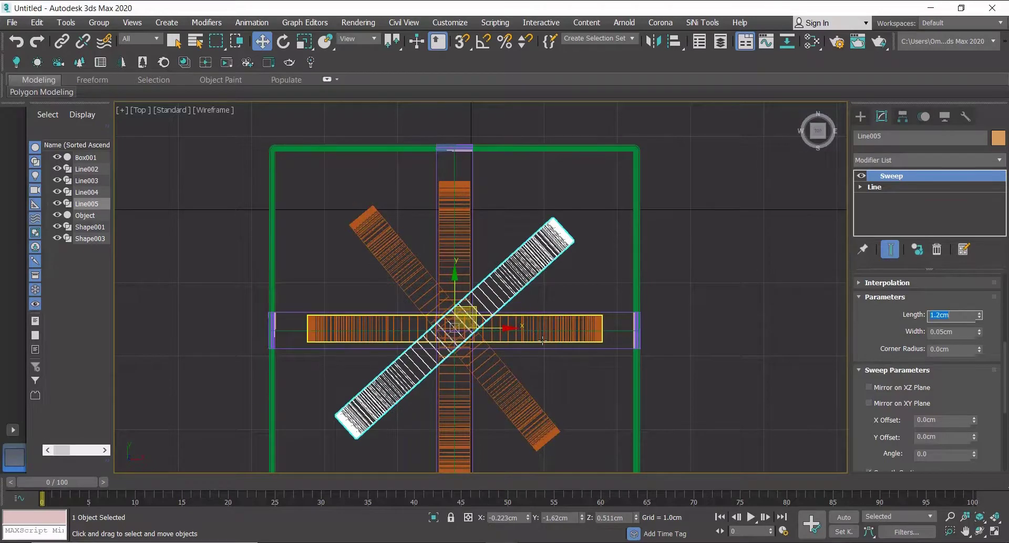
{"action": "left_click", "coordinate": [543, 338]}
{"action": "left_click", "coordinate": [952, 315]}
{"action": "type", "text": "1.2"}
{"action": "key", "text": "Return"}
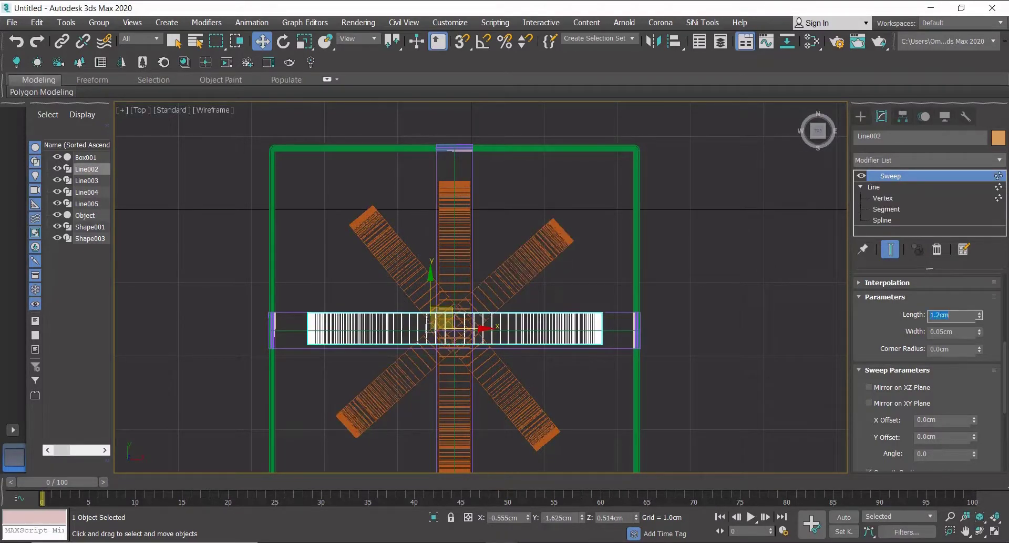
Select all the bow loops and, in front view, move the bow up to sit on top of the lid.
{"action": "left_click", "coordinate": [861, 117]}
{"action": "scroll", "coordinate": [508, 370], "scroll_direction": "down", "scroll_amount": 3}
{"action": "middle_click_drag", "start_coordinate": [508, 371], "coordinate": [505, 372], "text": "alt"}
{"action": "left_click", "coordinate": [431, 374], "text": "ctrl"}
{"action": "left_click", "coordinate": [471, 295], "text": "ctrl"}
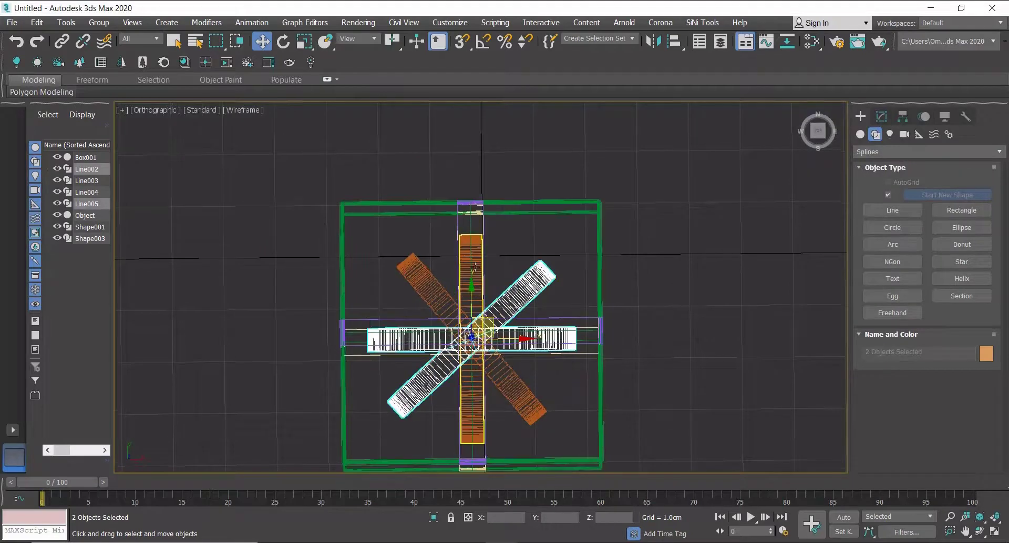
{"action": "left_click", "coordinate": [418, 278], "text": "ctrl"}
{"action": "key", "text": "f"}
{"action": "scroll", "coordinate": [473, 246], "scroll_direction": "up", "scroll_amount": 3}
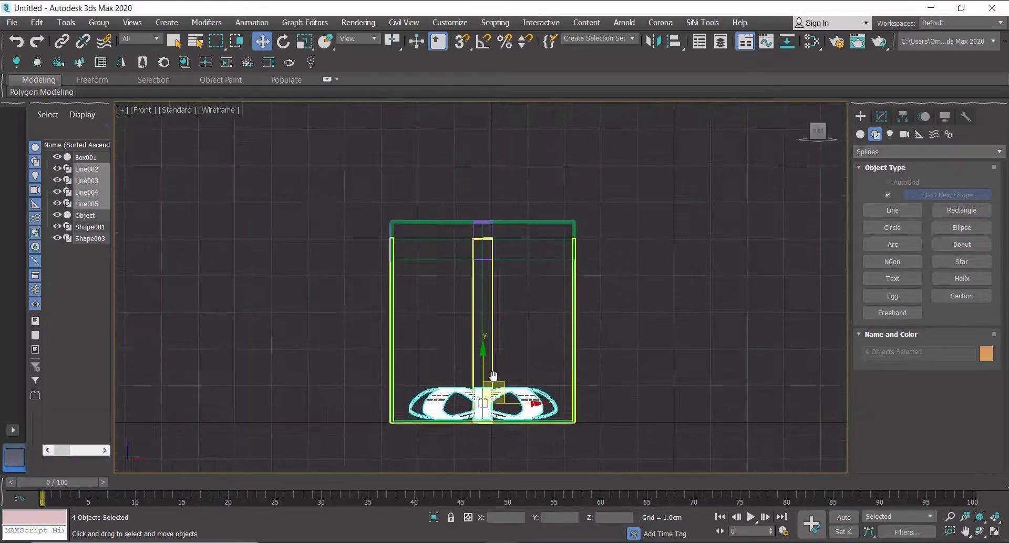
{"action": "left_click_drag", "start_coordinate": [485, 378], "coordinate": [478, 199]}
{"action": "scroll", "coordinate": [485, 192], "scroll_direction": "up", "scroll_amount": 3}
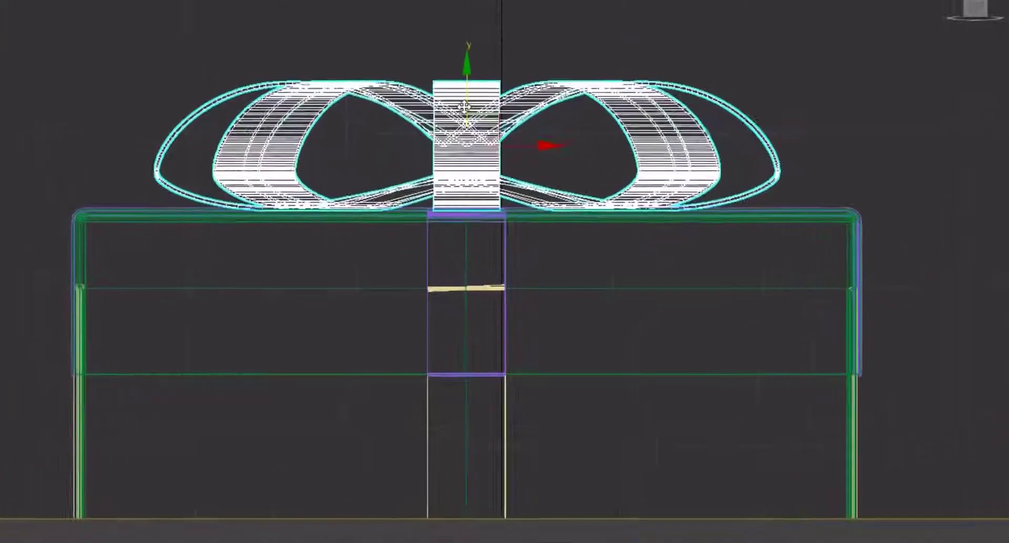
Orbit around the gift and switch the viewport to shaded display to inspect the finished box and bow.
{"action": "scroll", "coordinate": [547, 153], "scroll_direction": "down", "scroll_amount": 3}
{"action": "middle_click_drag", "start_coordinate": [547, 153], "coordinate": [552, 252], "text": "alt"}
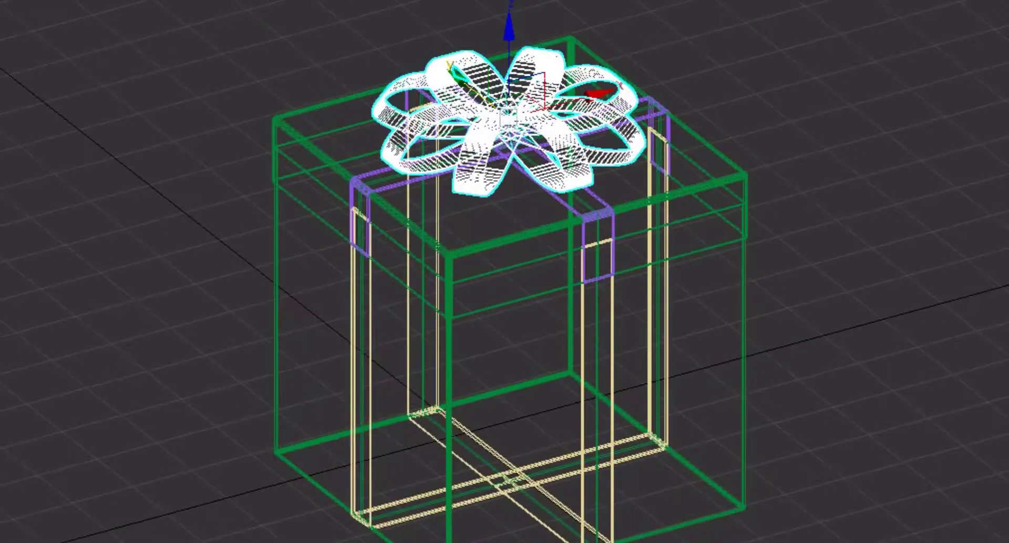
{"action": "left_click", "coordinate": [117, 88]}
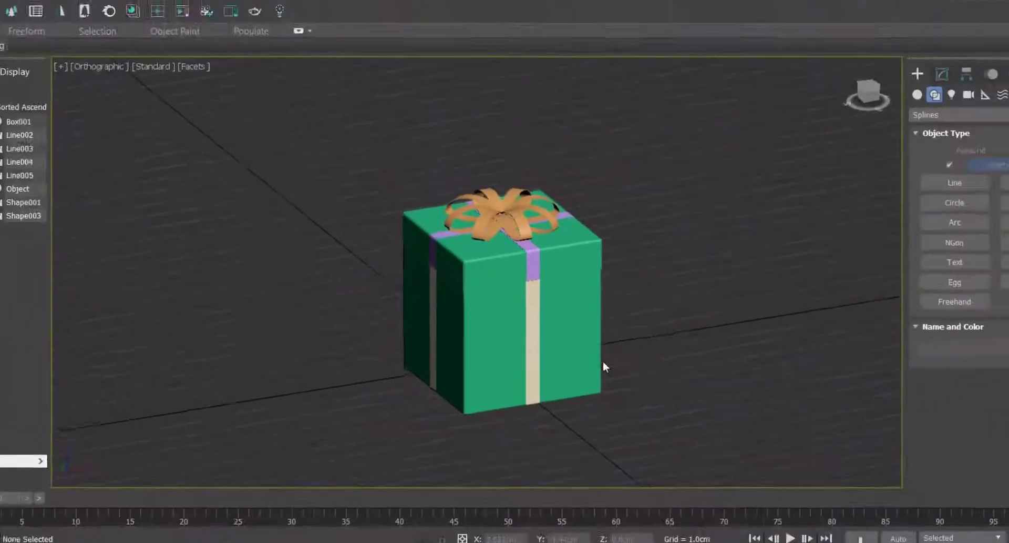
{"action": "middle_click_drag", "start_coordinate": [603, 361], "coordinate": [629, 378], "text": "alt"}
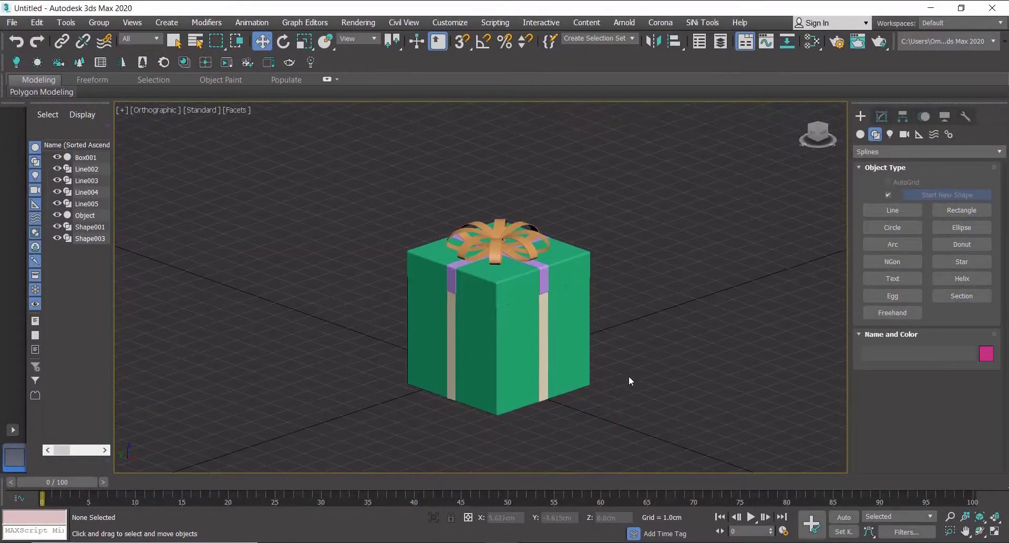